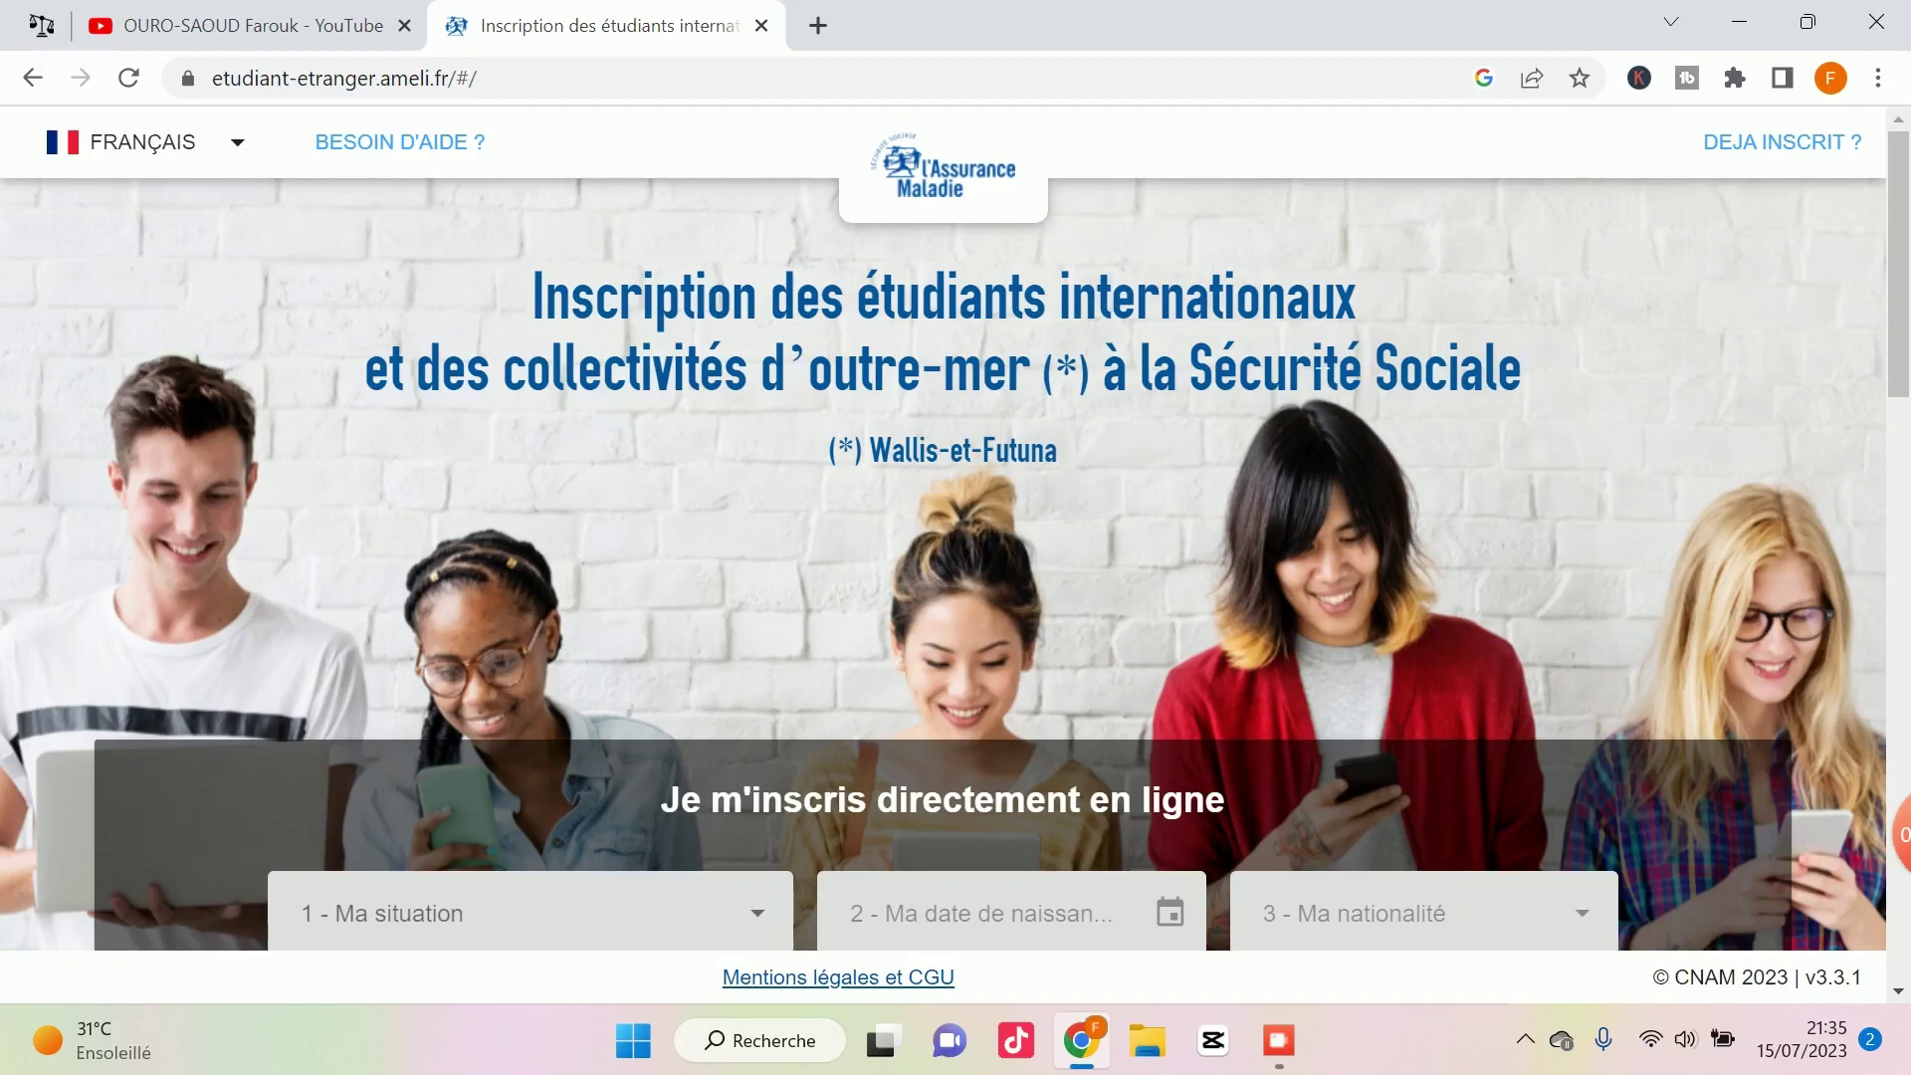
scroll(1008, 410, "down", 4)
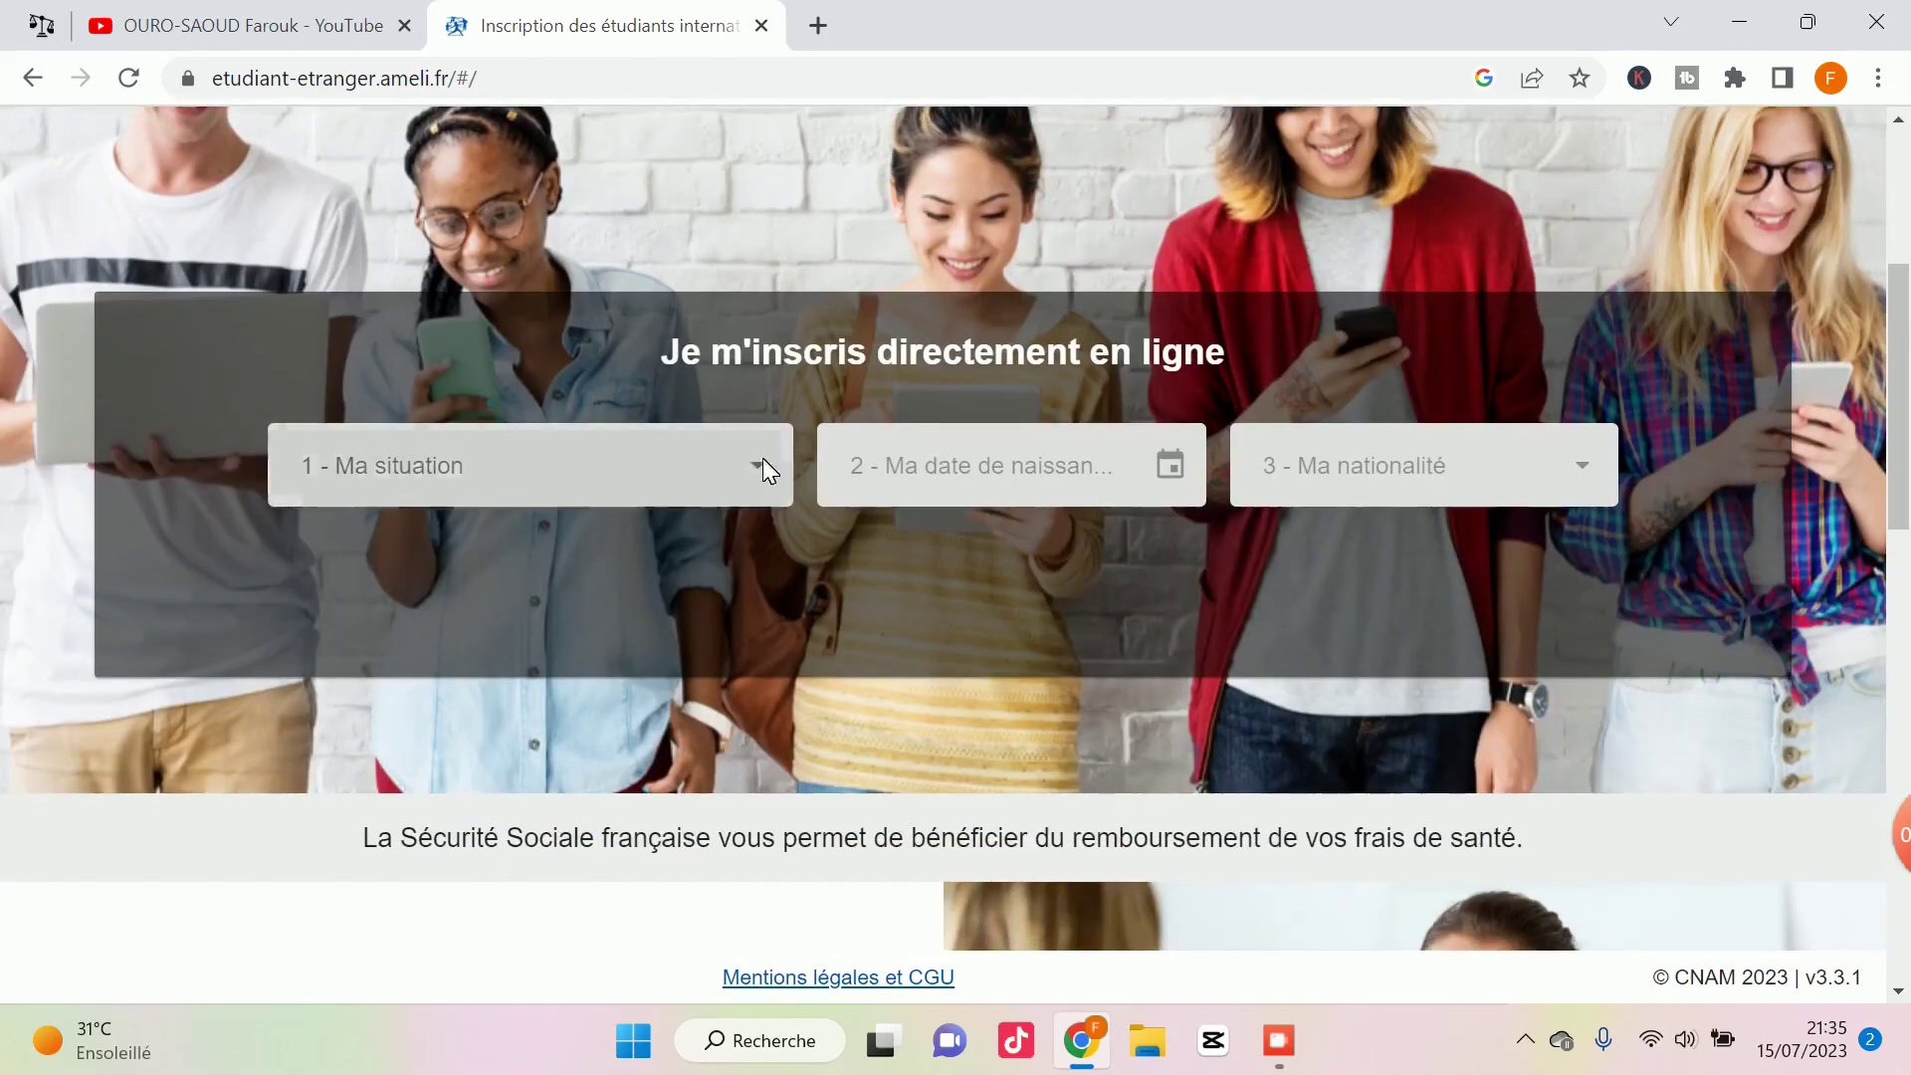
left_click(767, 470)
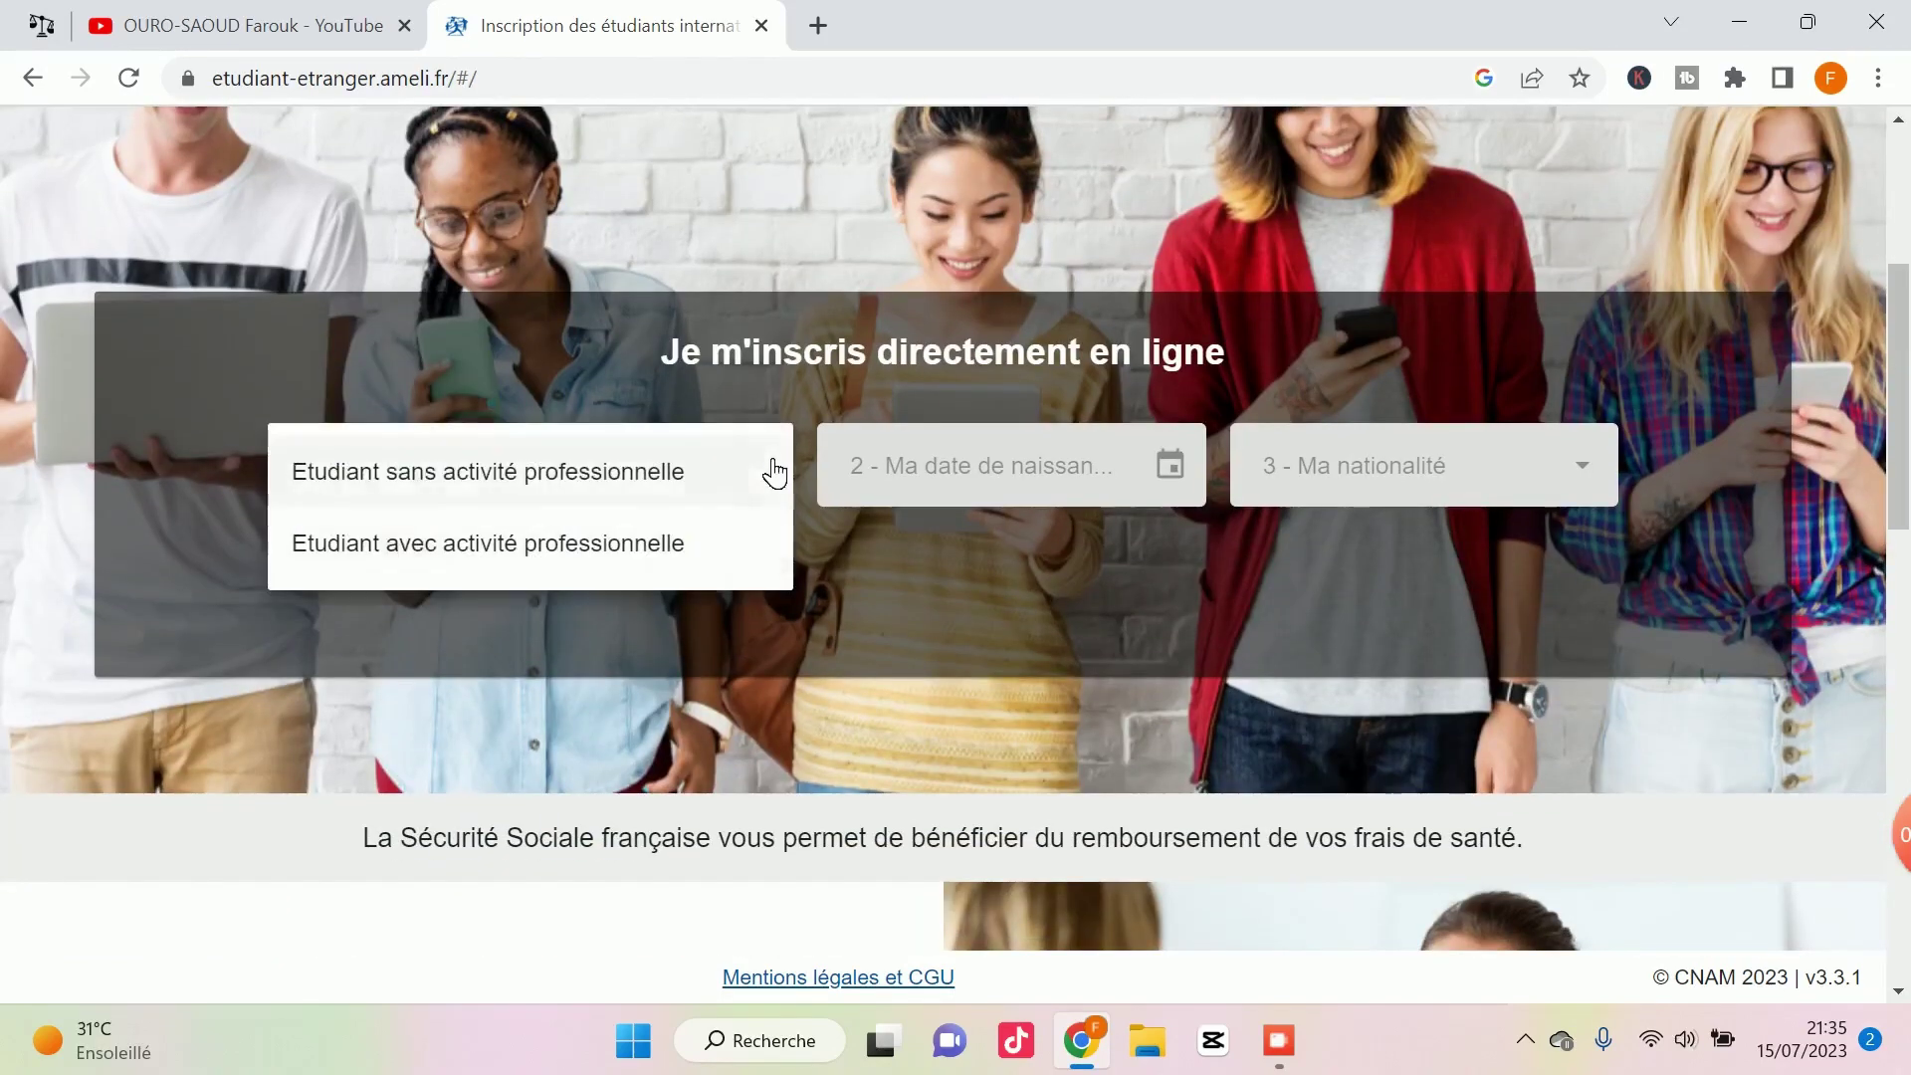
left_click(481, 488)
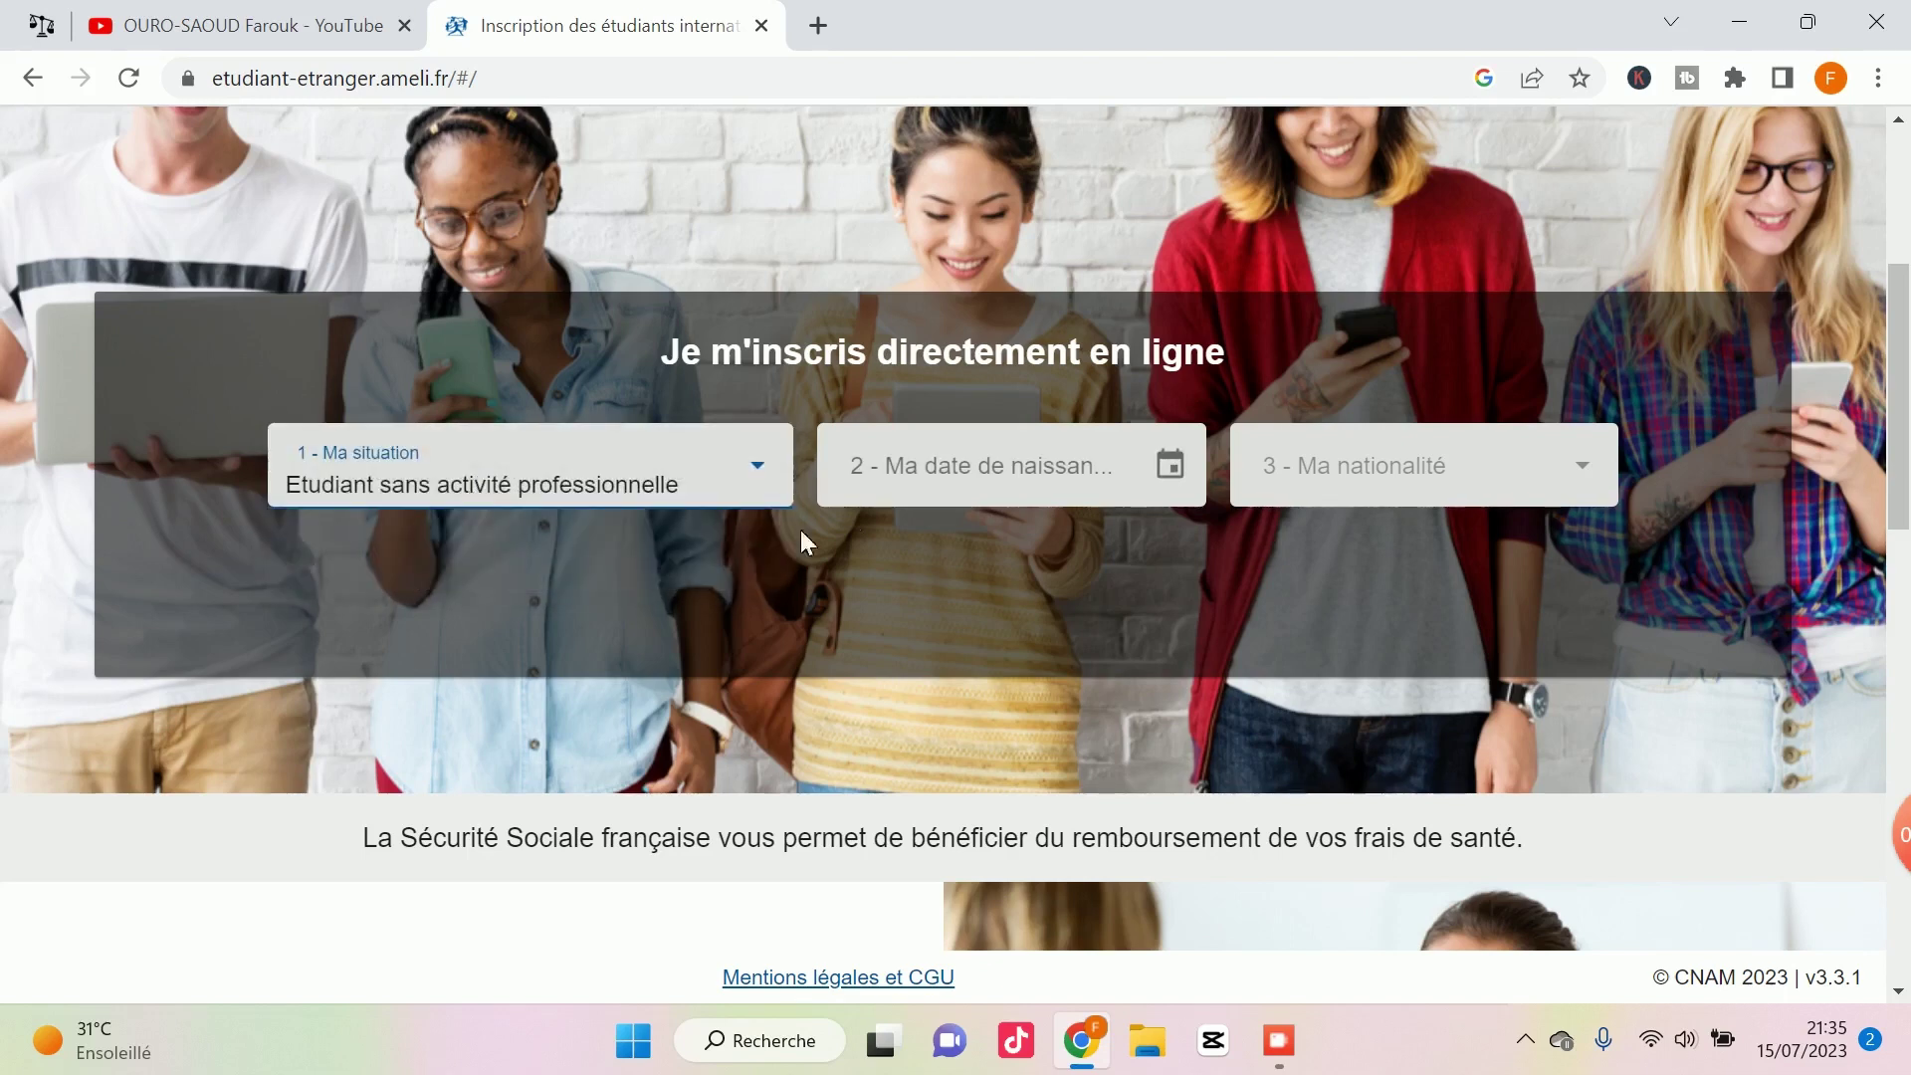
left_click(973, 485)
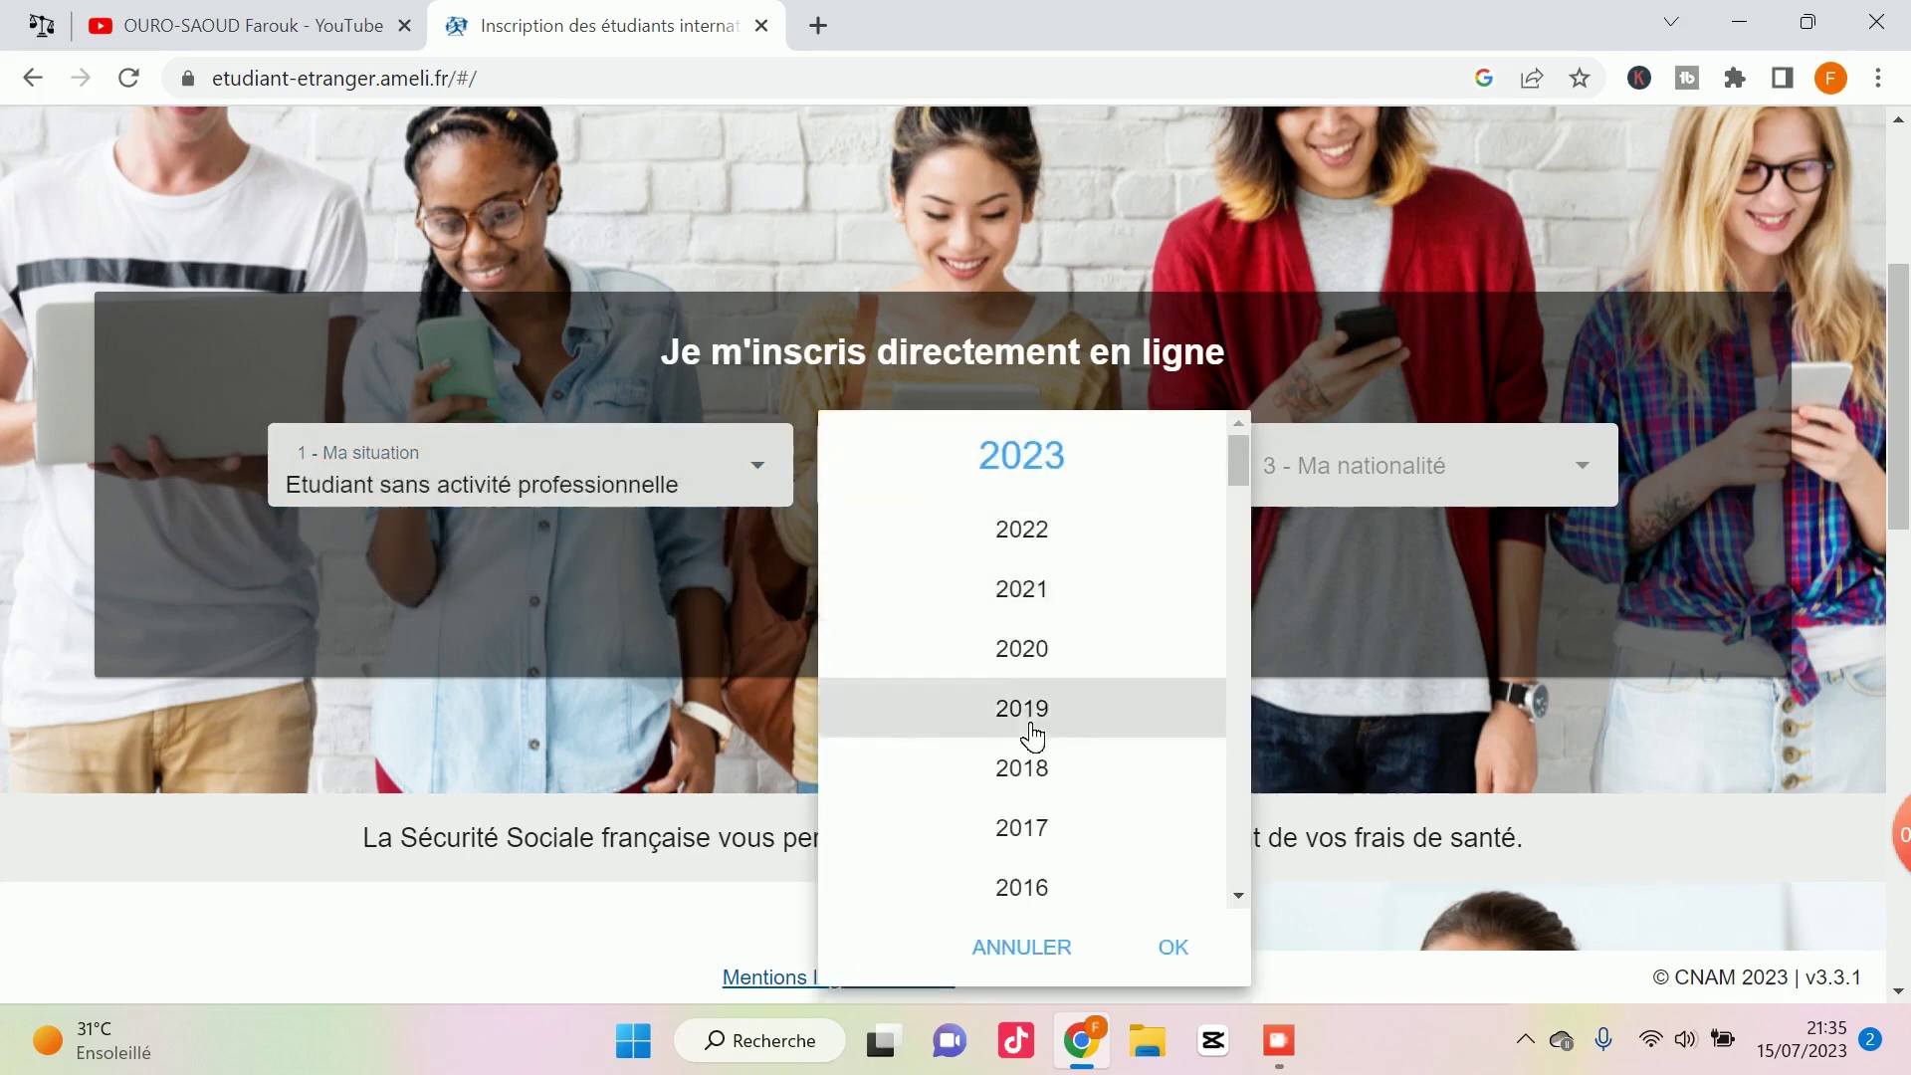
scroll(1035, 731, "down", 5)
scroll(1035, 732, "down", 7)
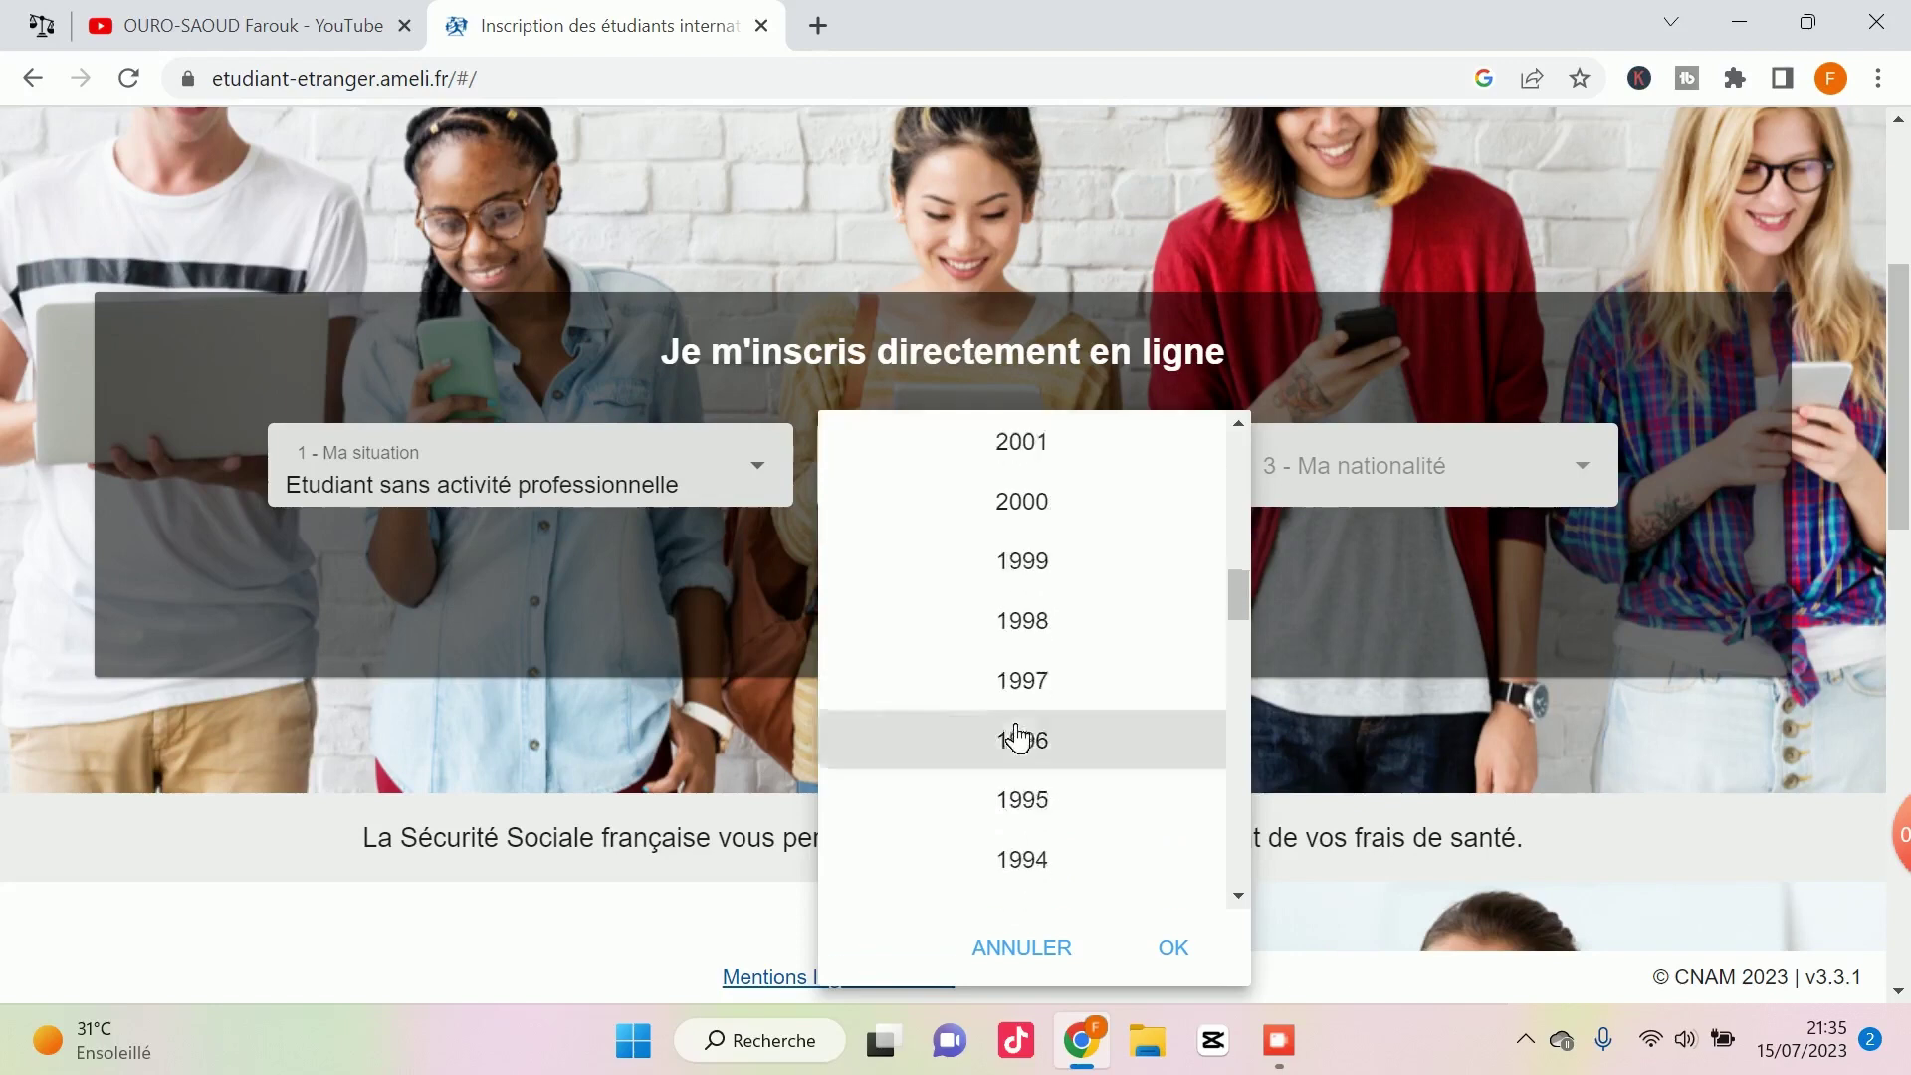
scroll(1109, 687, "up", 1)
left_click(1067, 613)
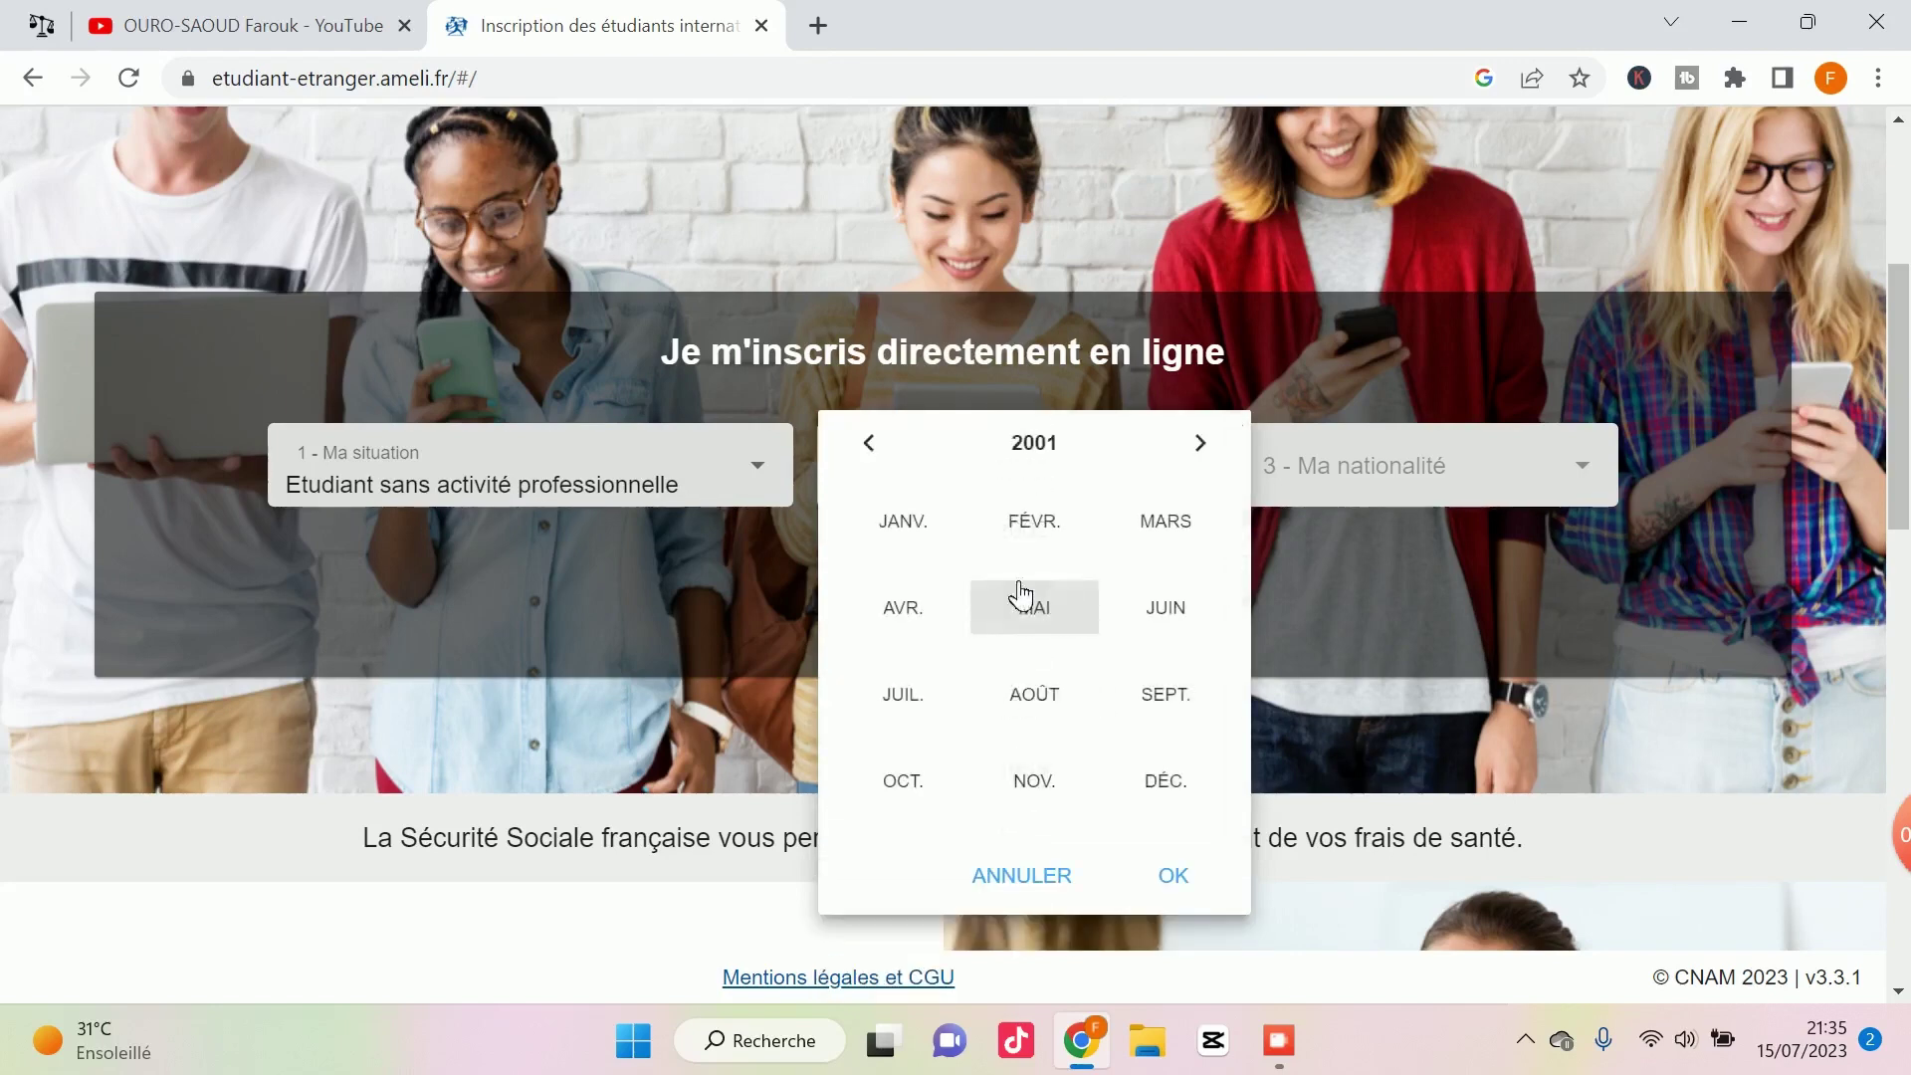
left_click(1043, 537)
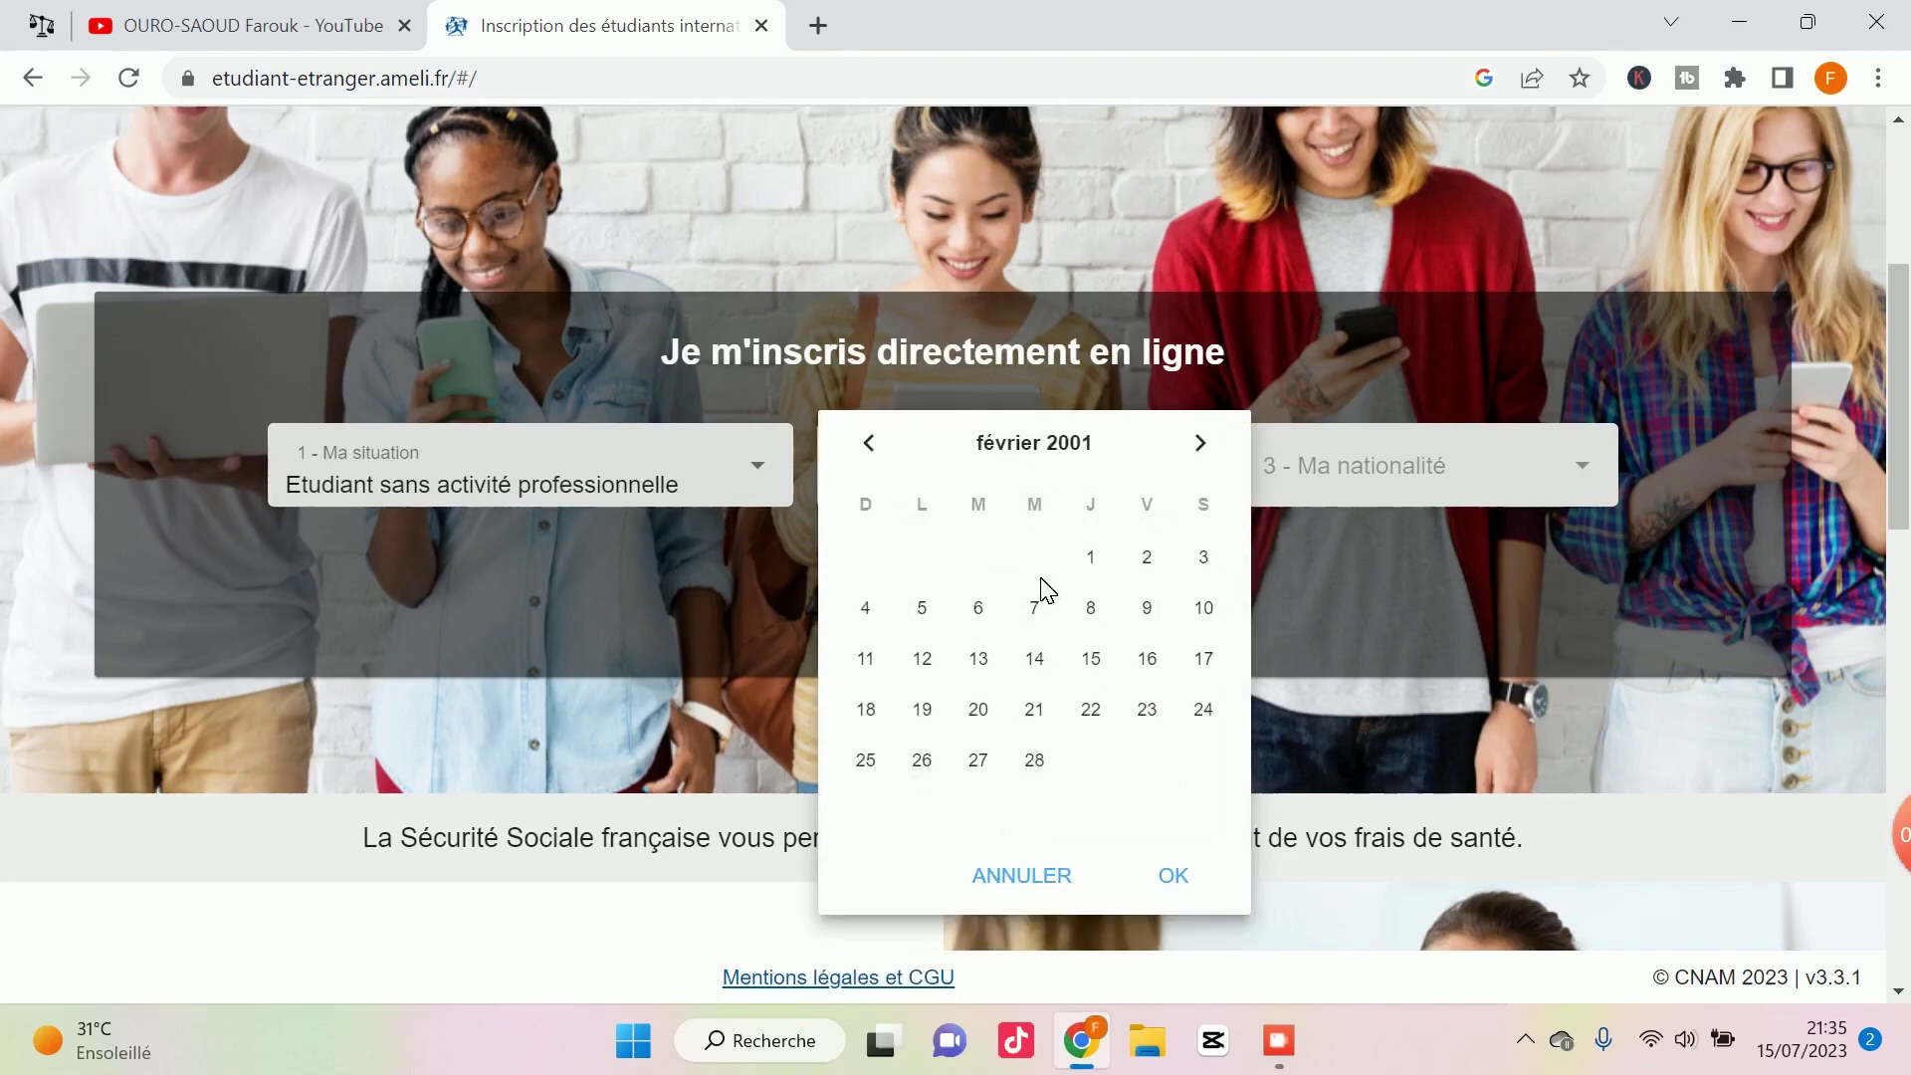
left_click(1038, 665)
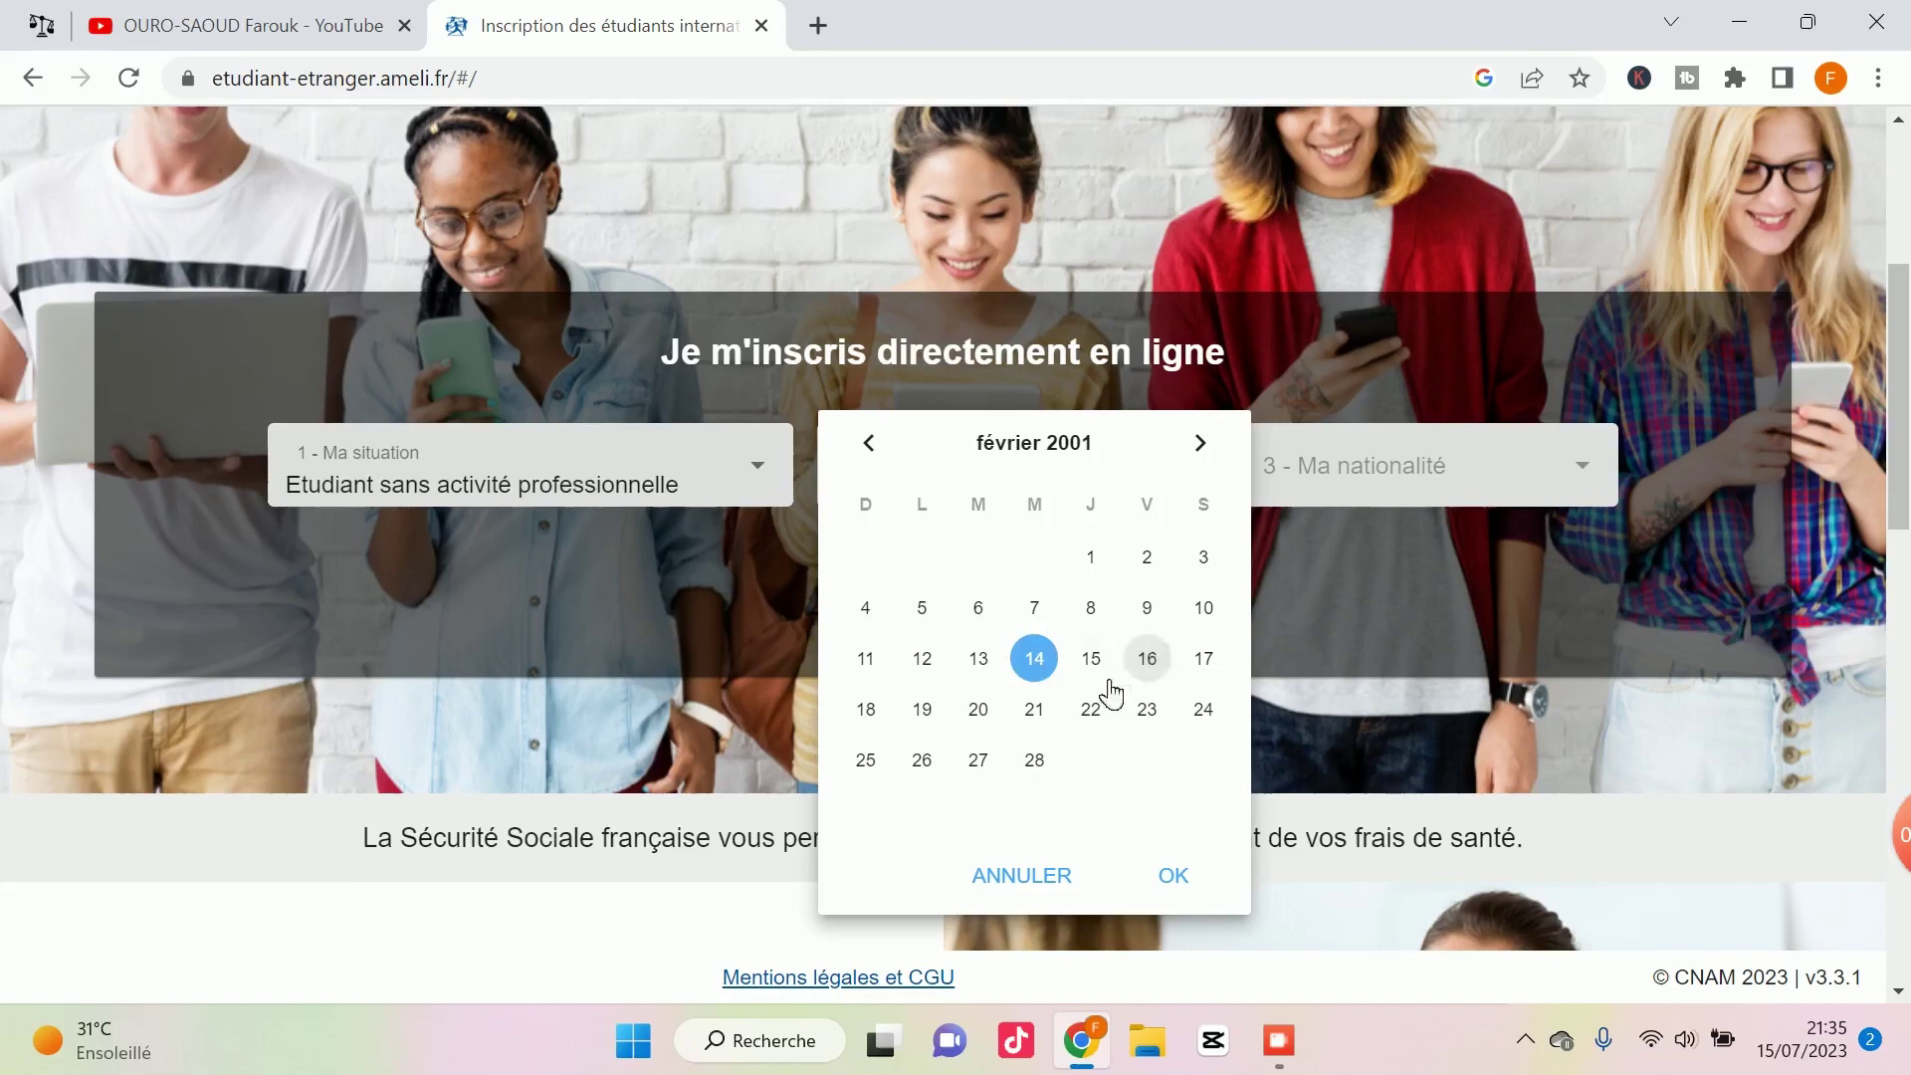
left_click(1180, 880)
Step: Set the nationality to Togo and continue to the required documents page
left_click(1390, 478)
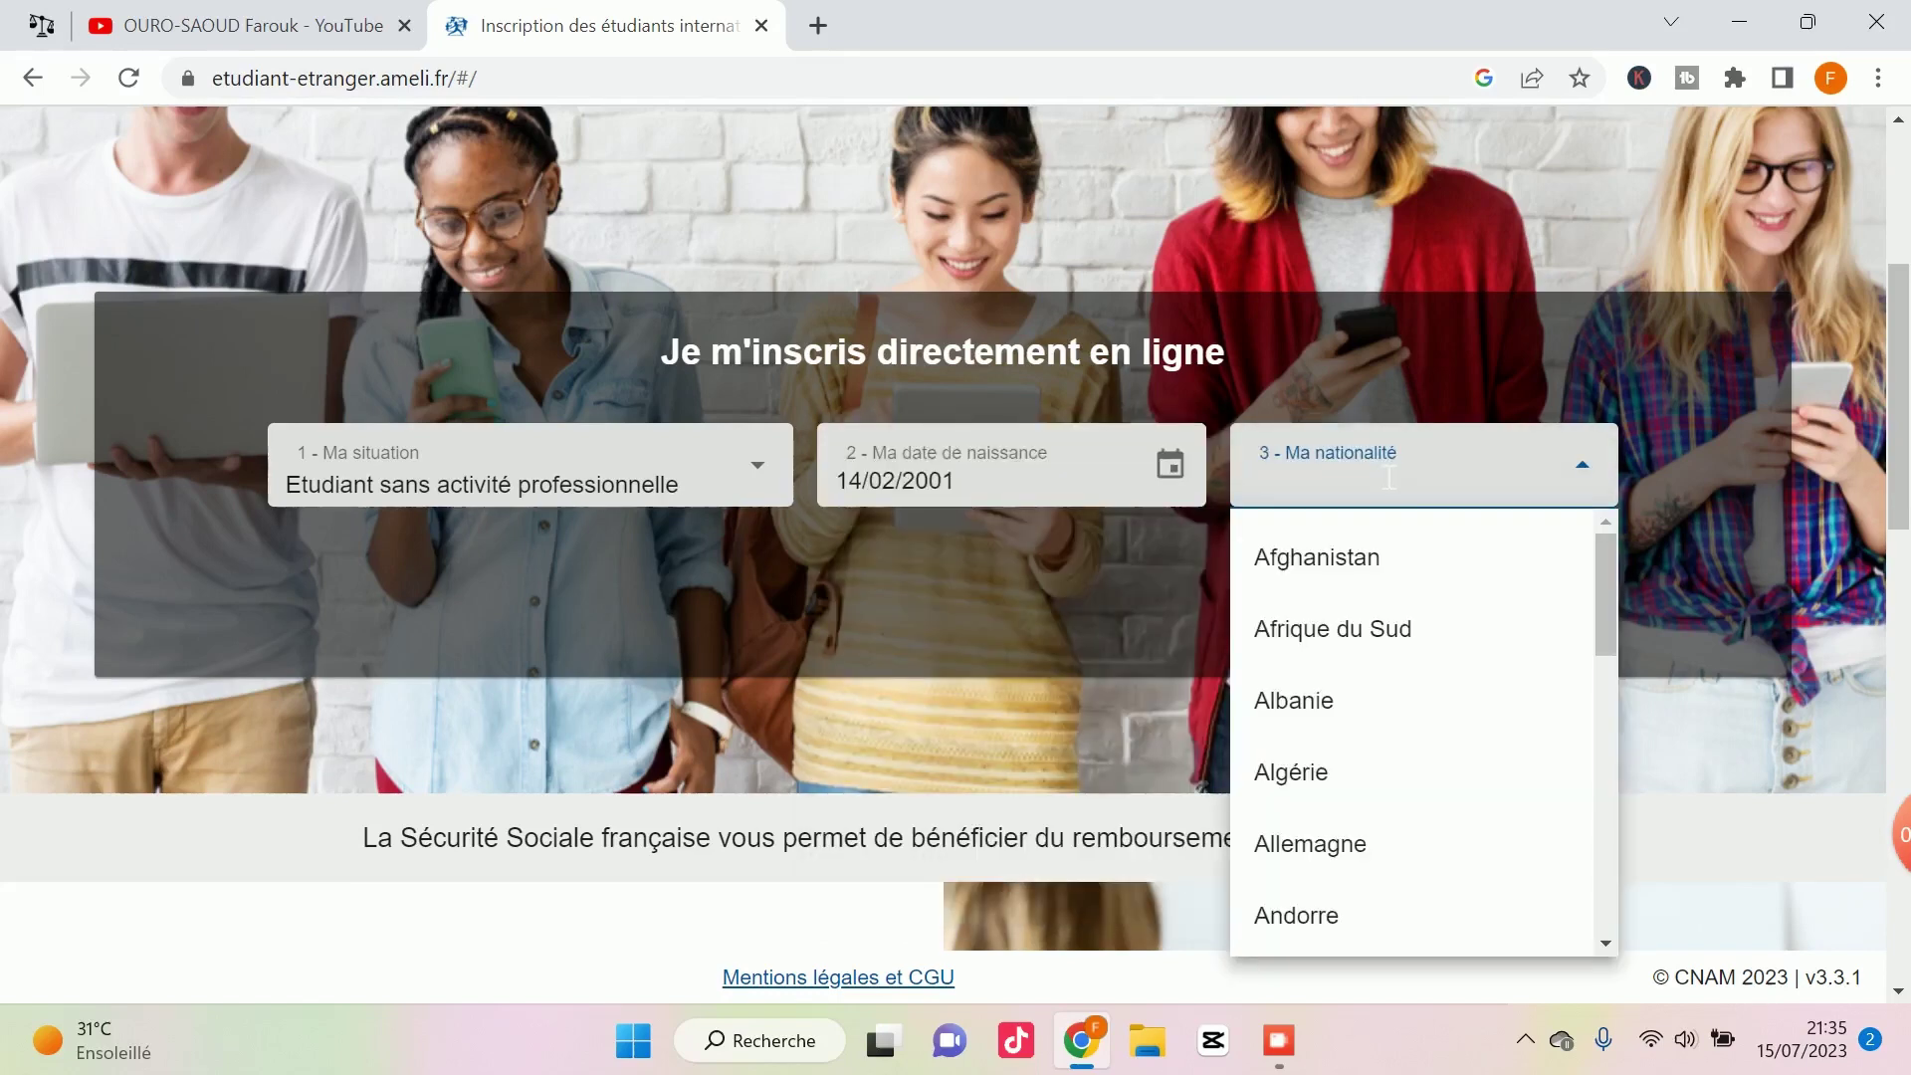
type("togo")
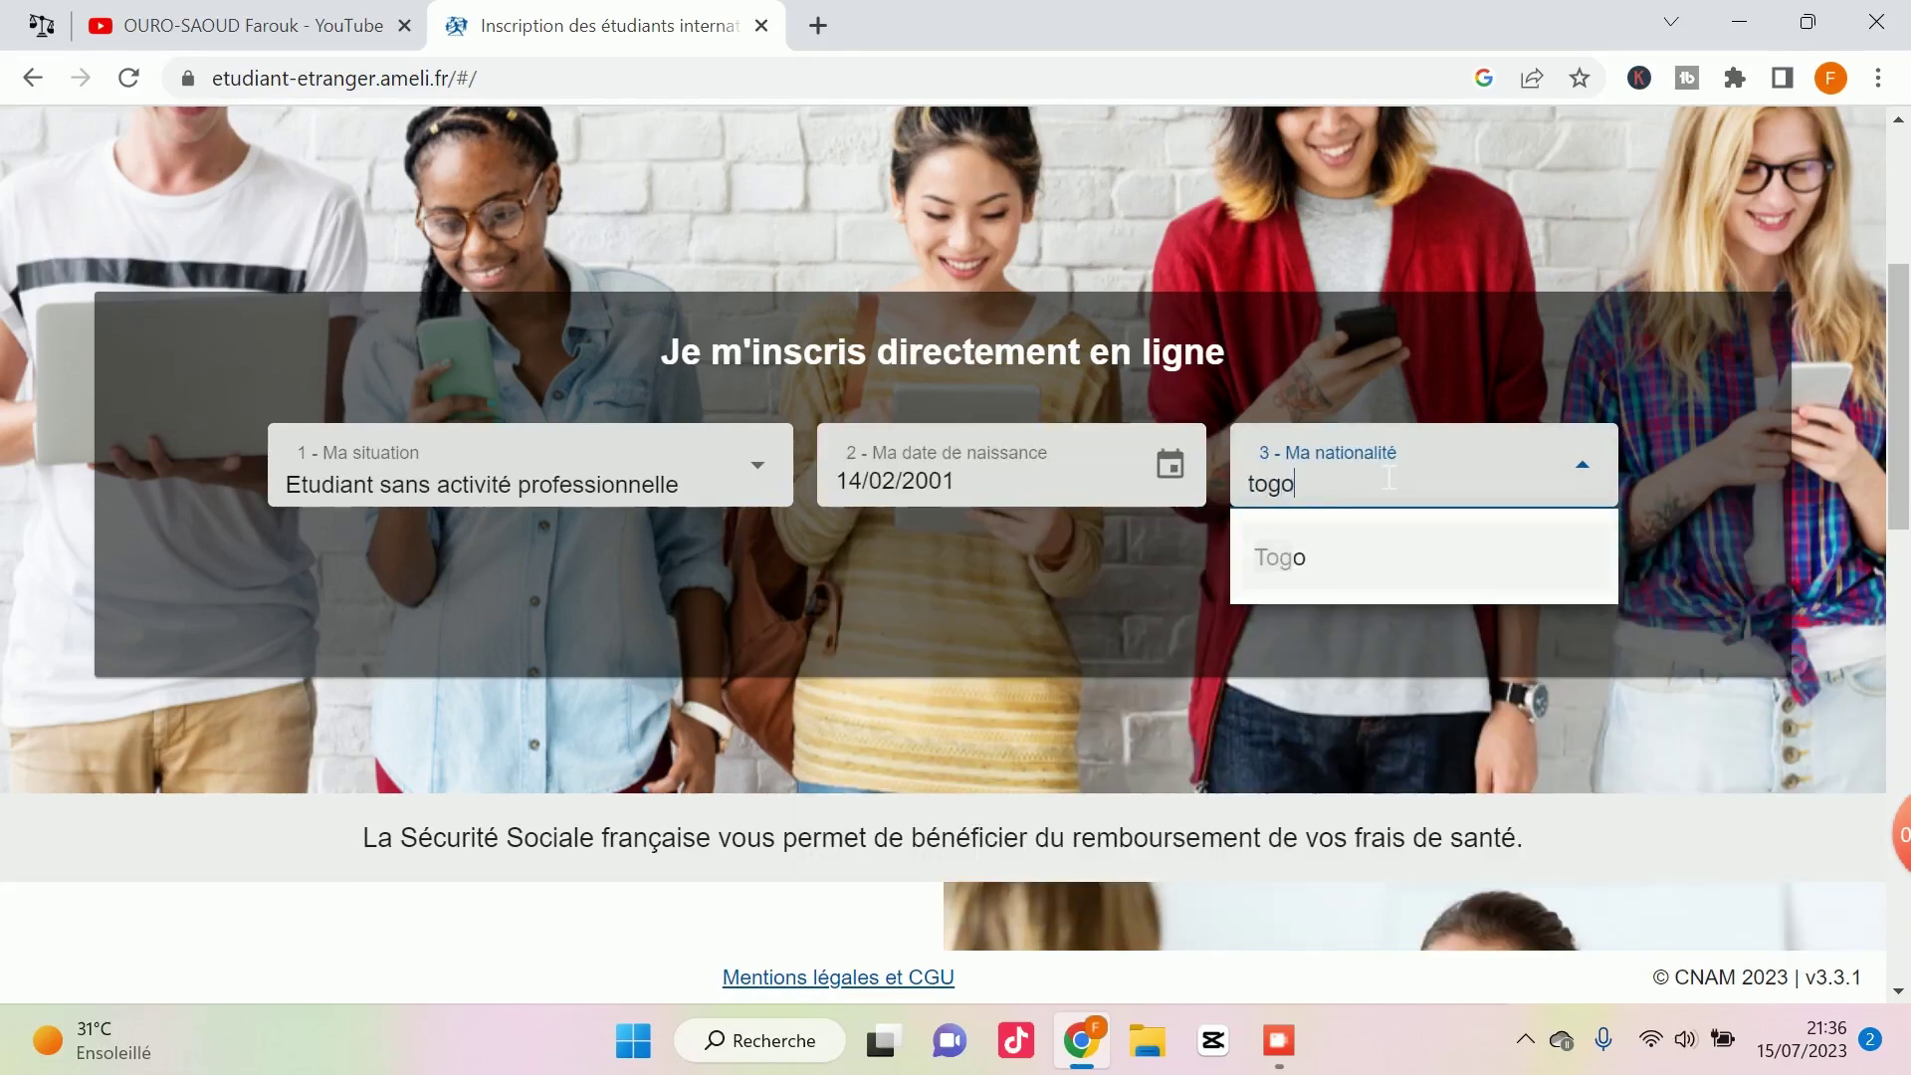
left_click(1317, 573)
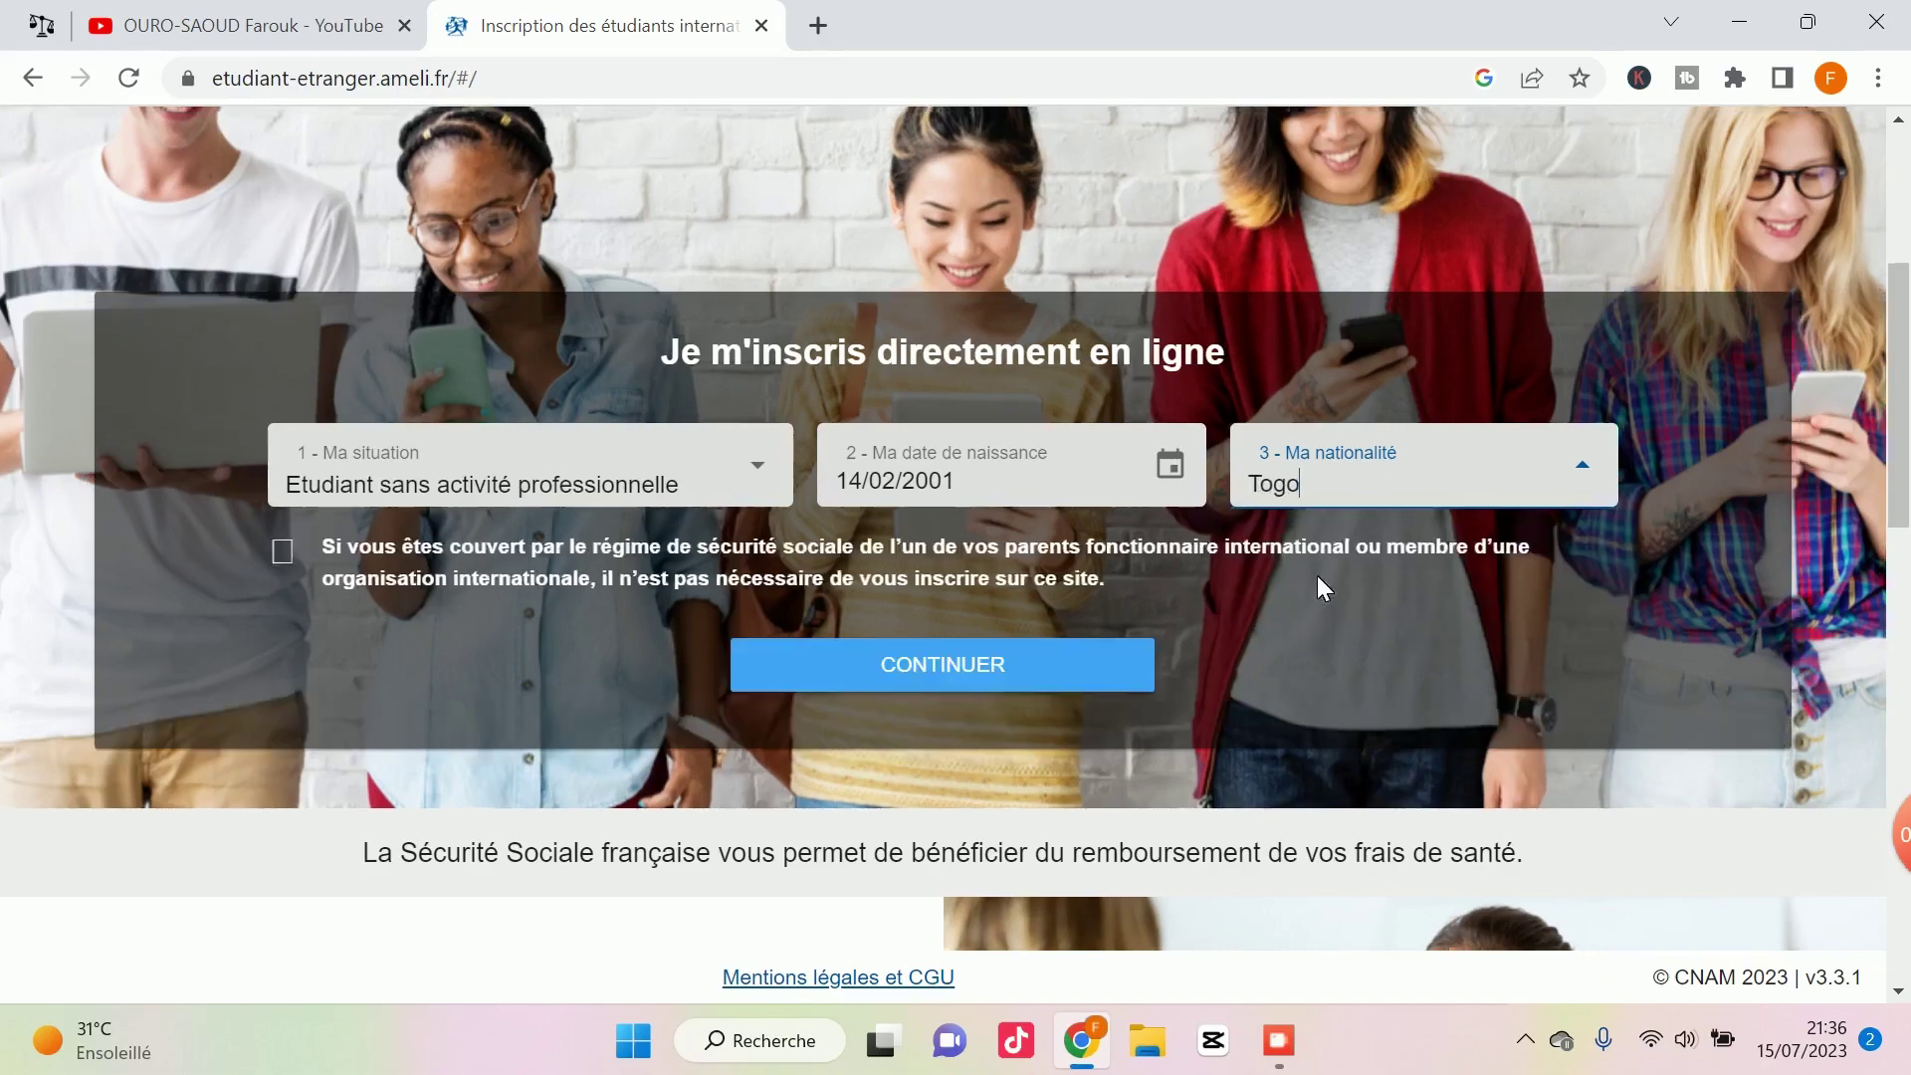
scroll(1020, 587, "down", 2)
scroll(619, 392, "up", 3)
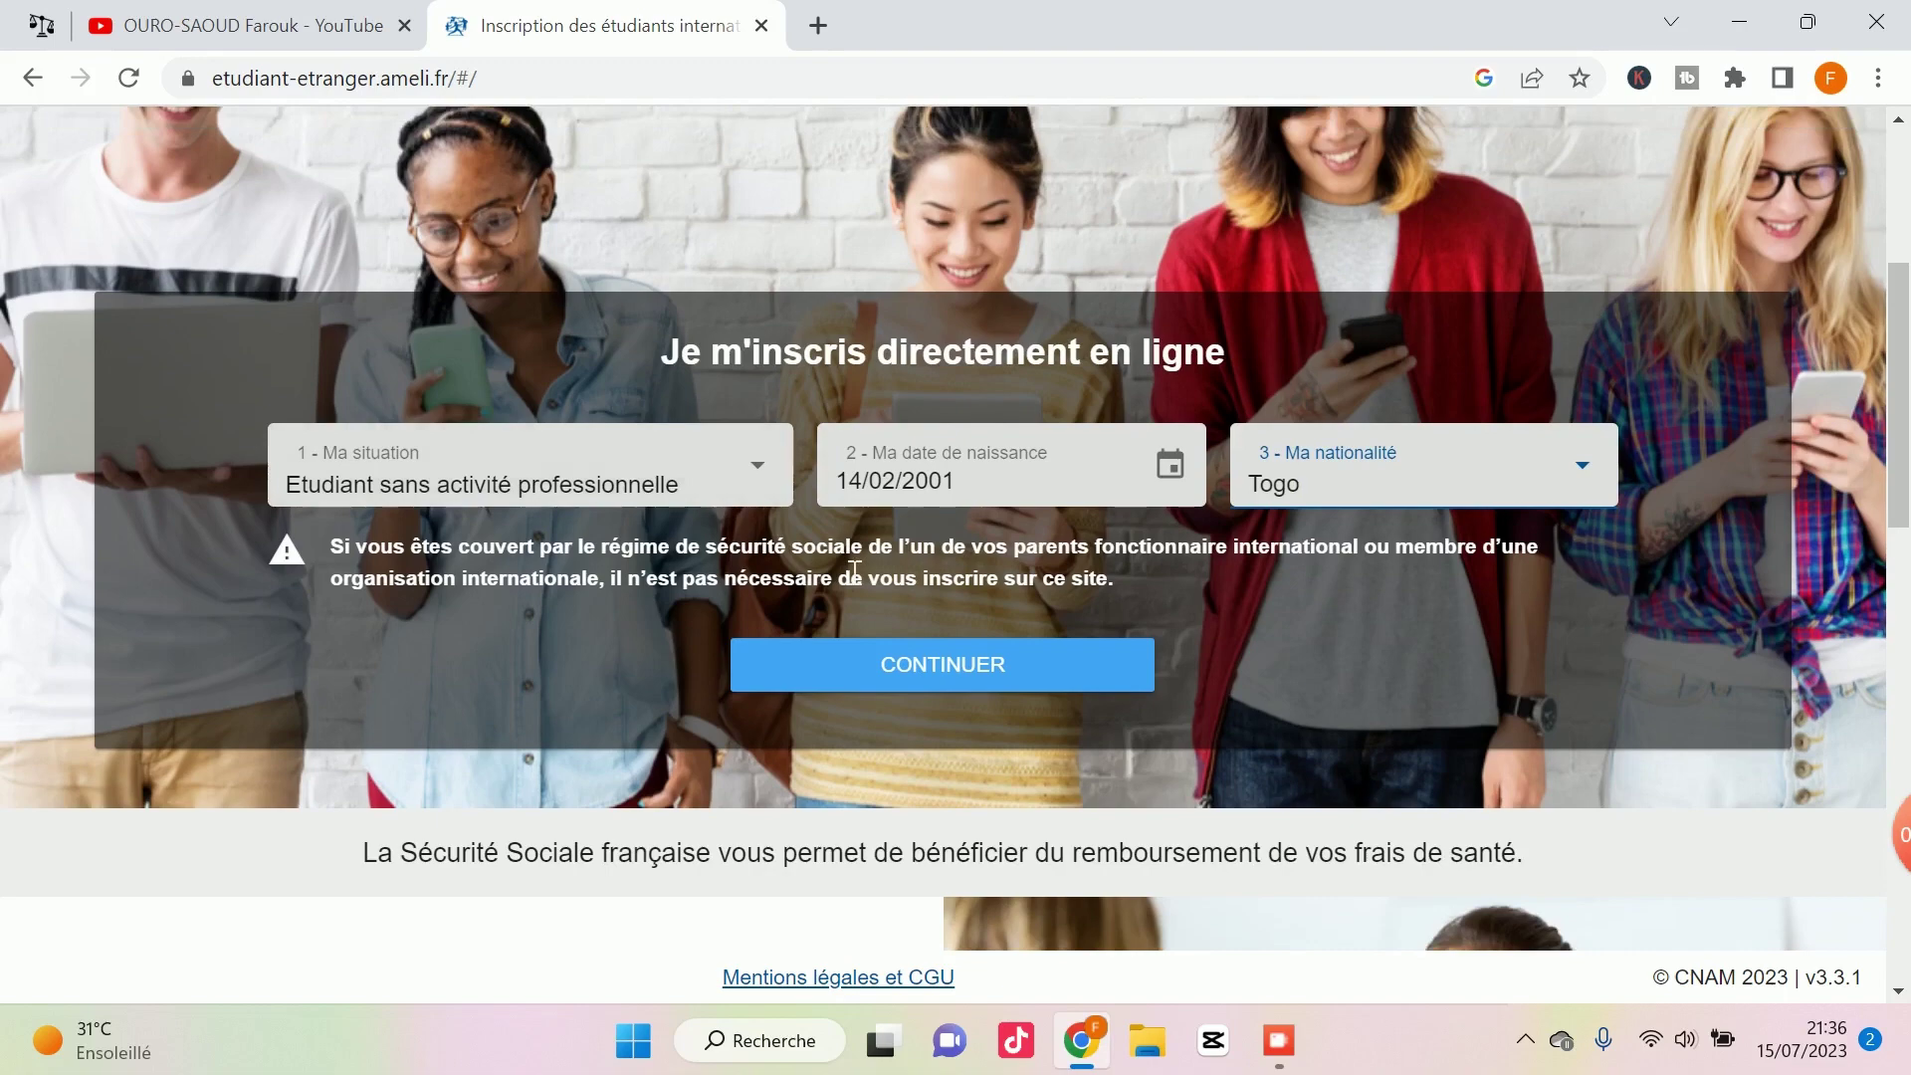
left_click(938, 677)
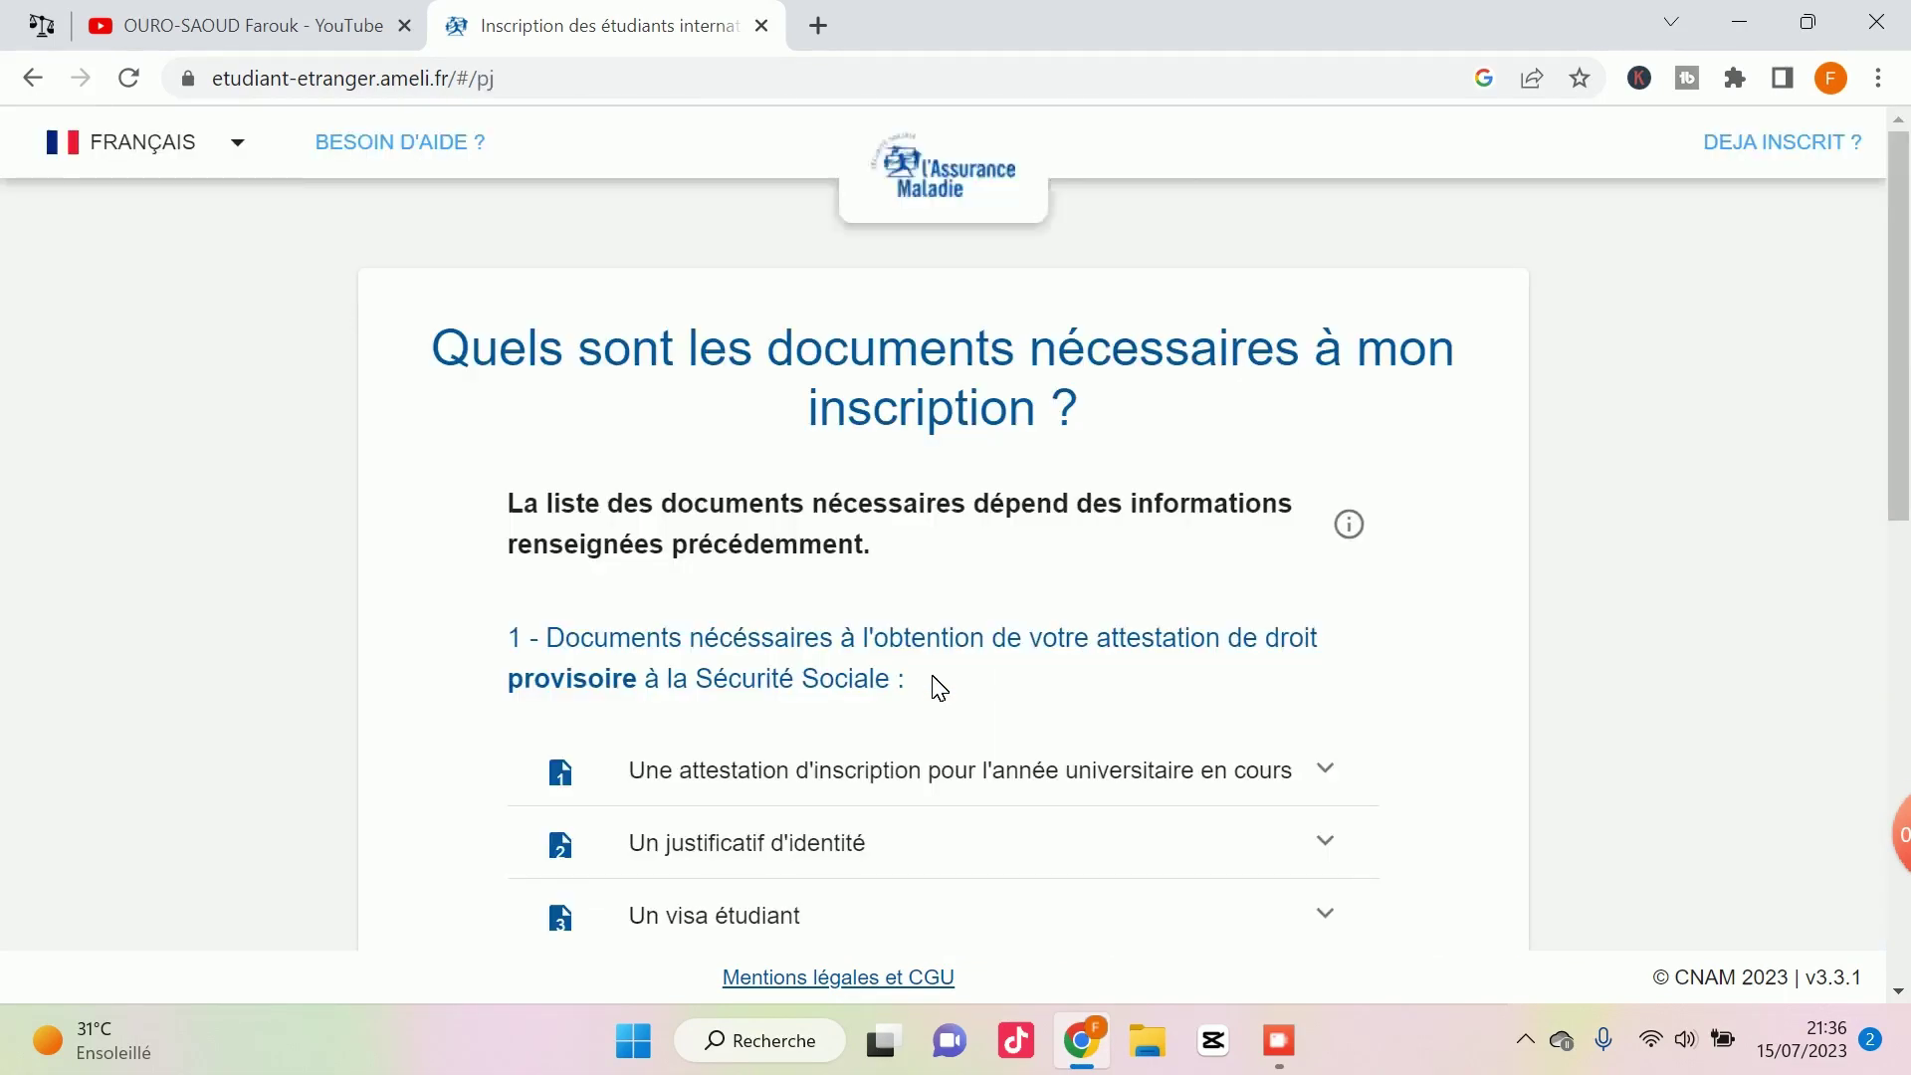
Step: Review the documents list, tick 'Je suis en possession…' and continue to the identification form
scroll(931, 676, "down", 1)
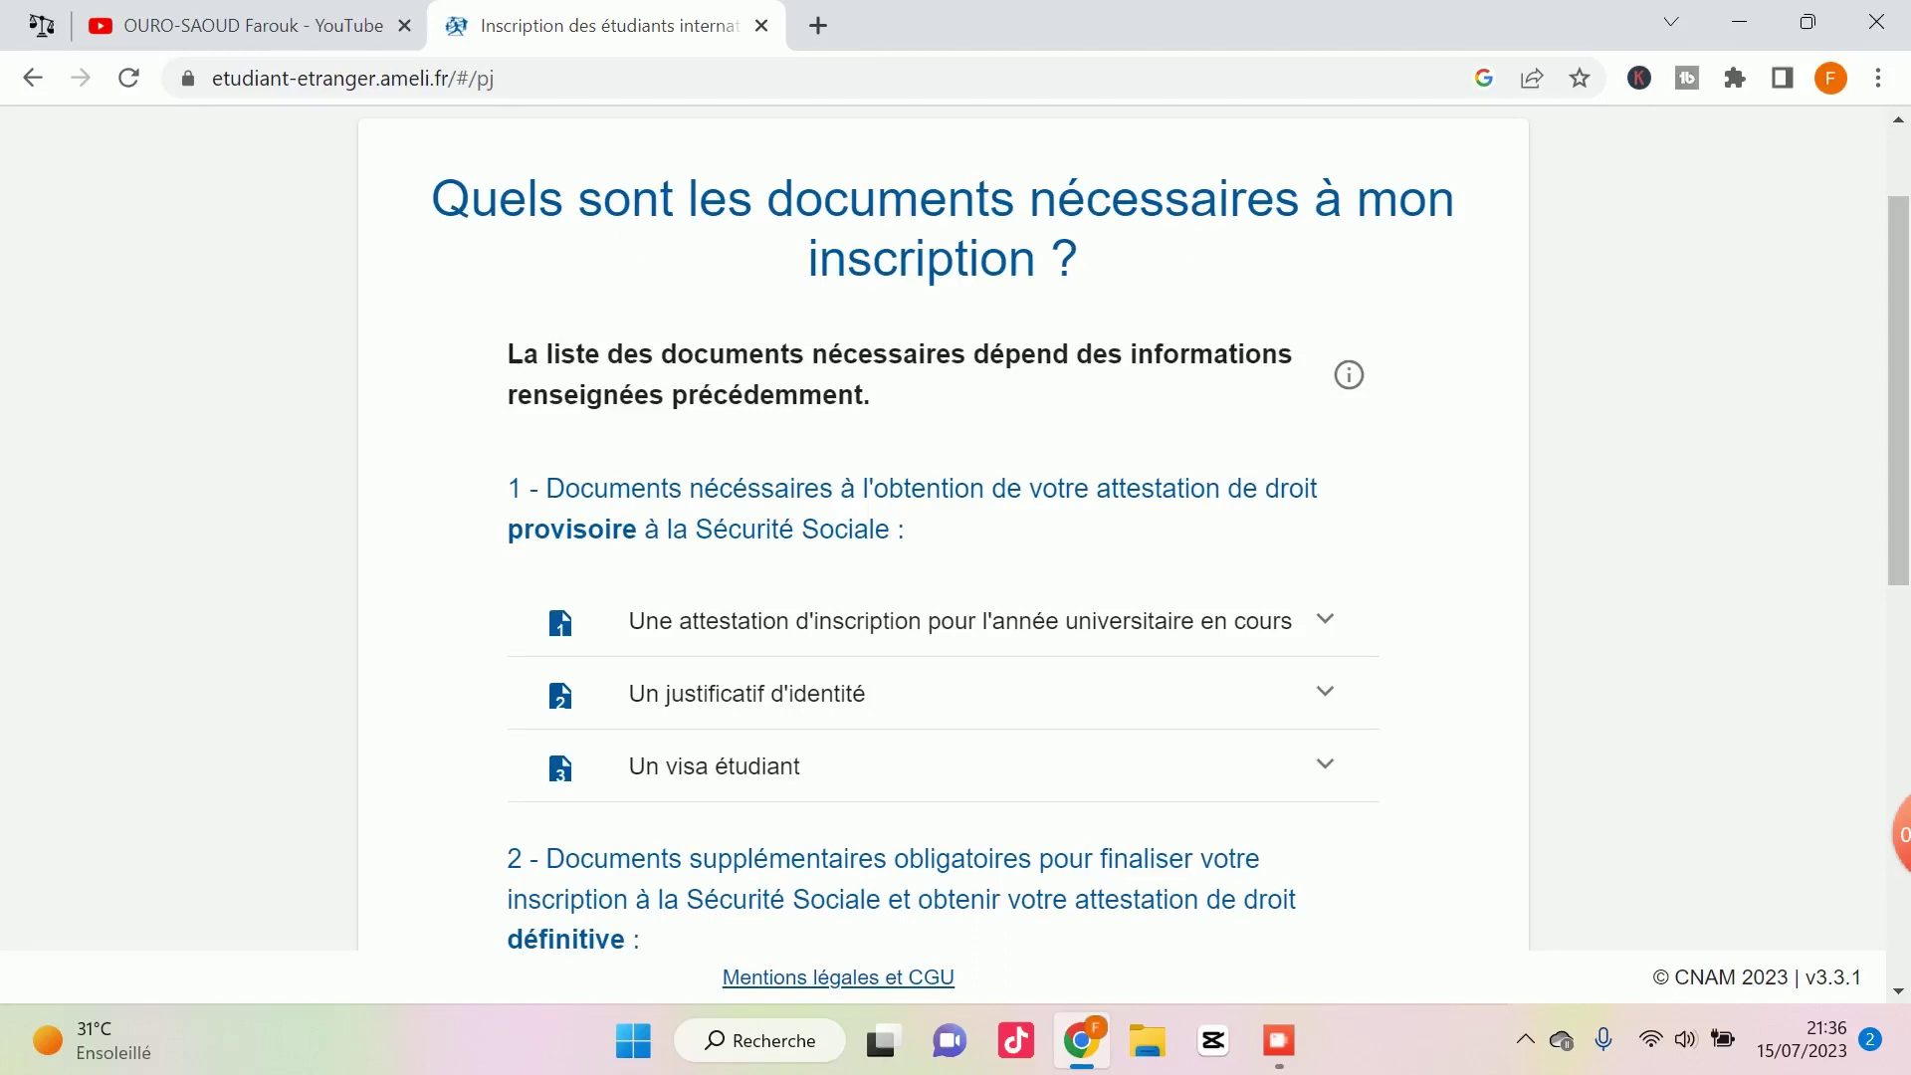
scroll(1014, 319, "down", 1)
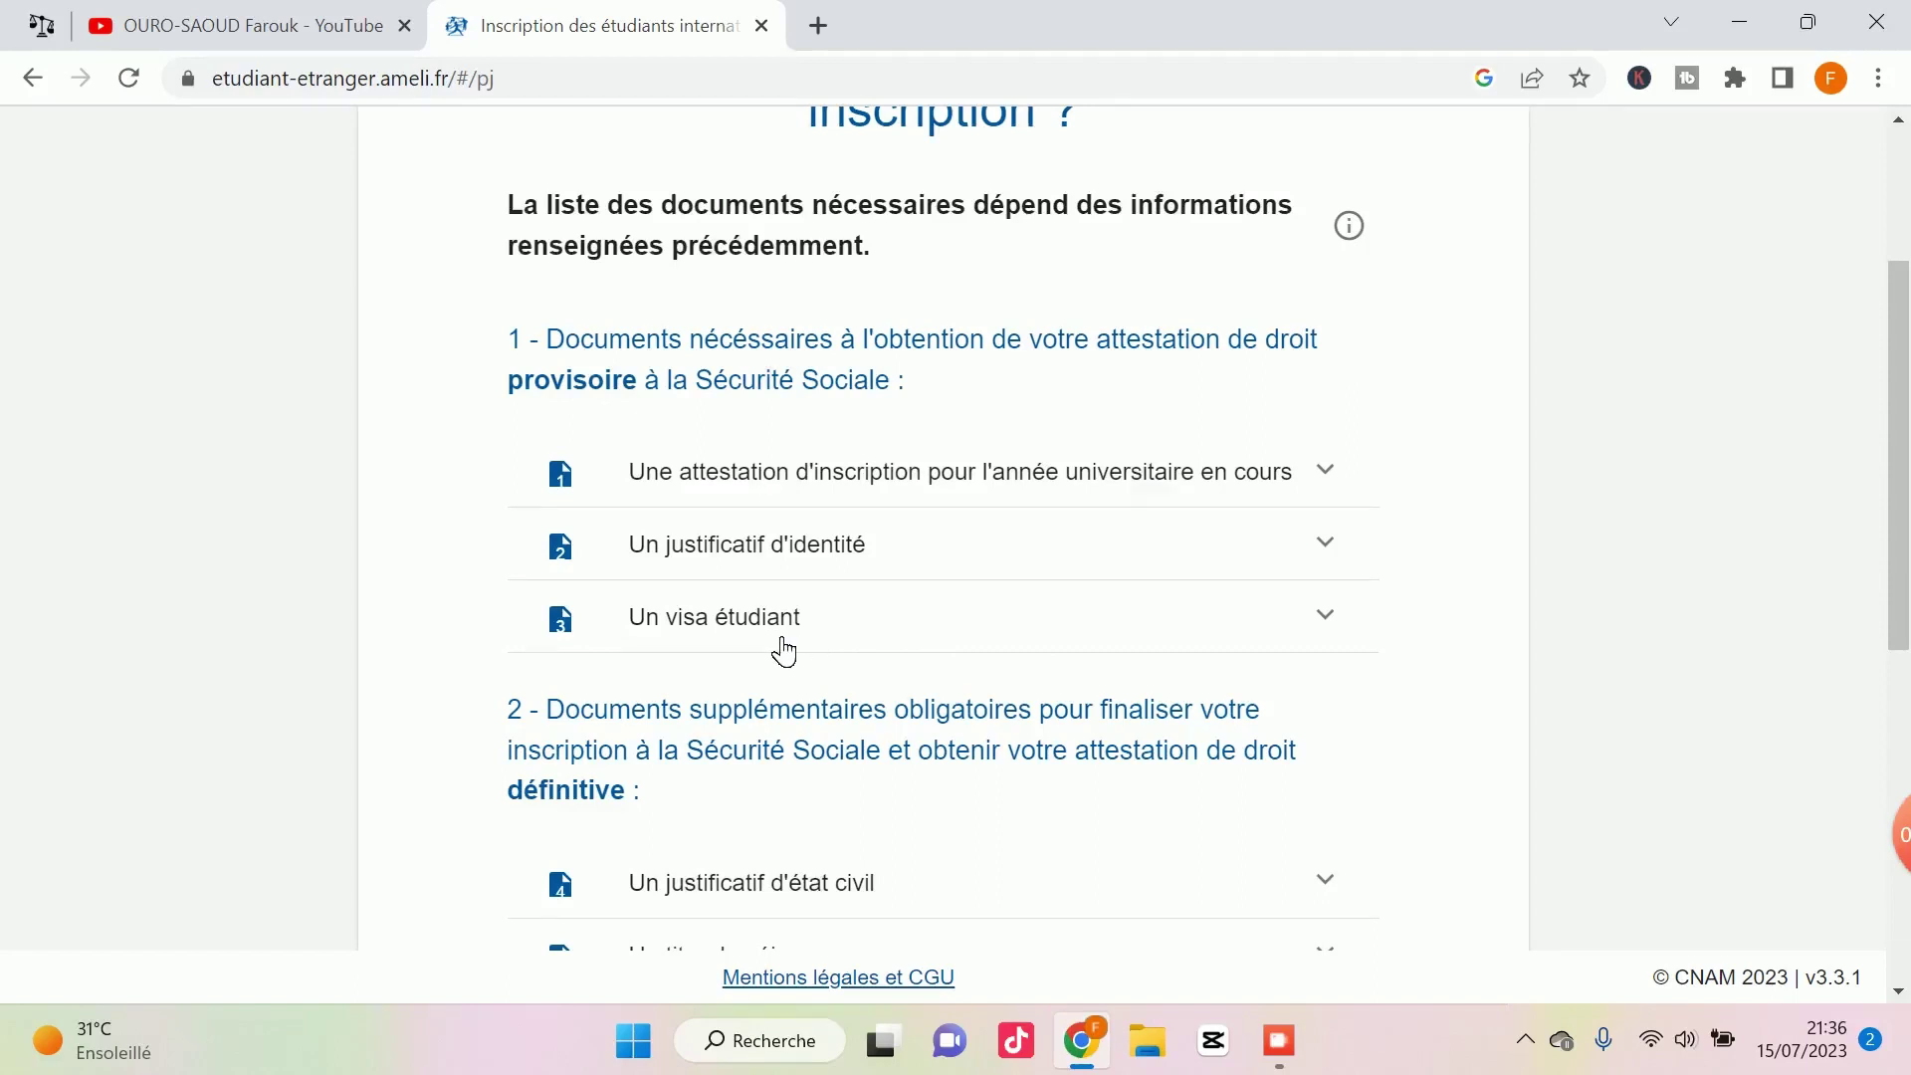
scroll(783, 652, "down", 1)
scroll(756, 467, "up", 1)
scroll(774, 411, "down", 1)
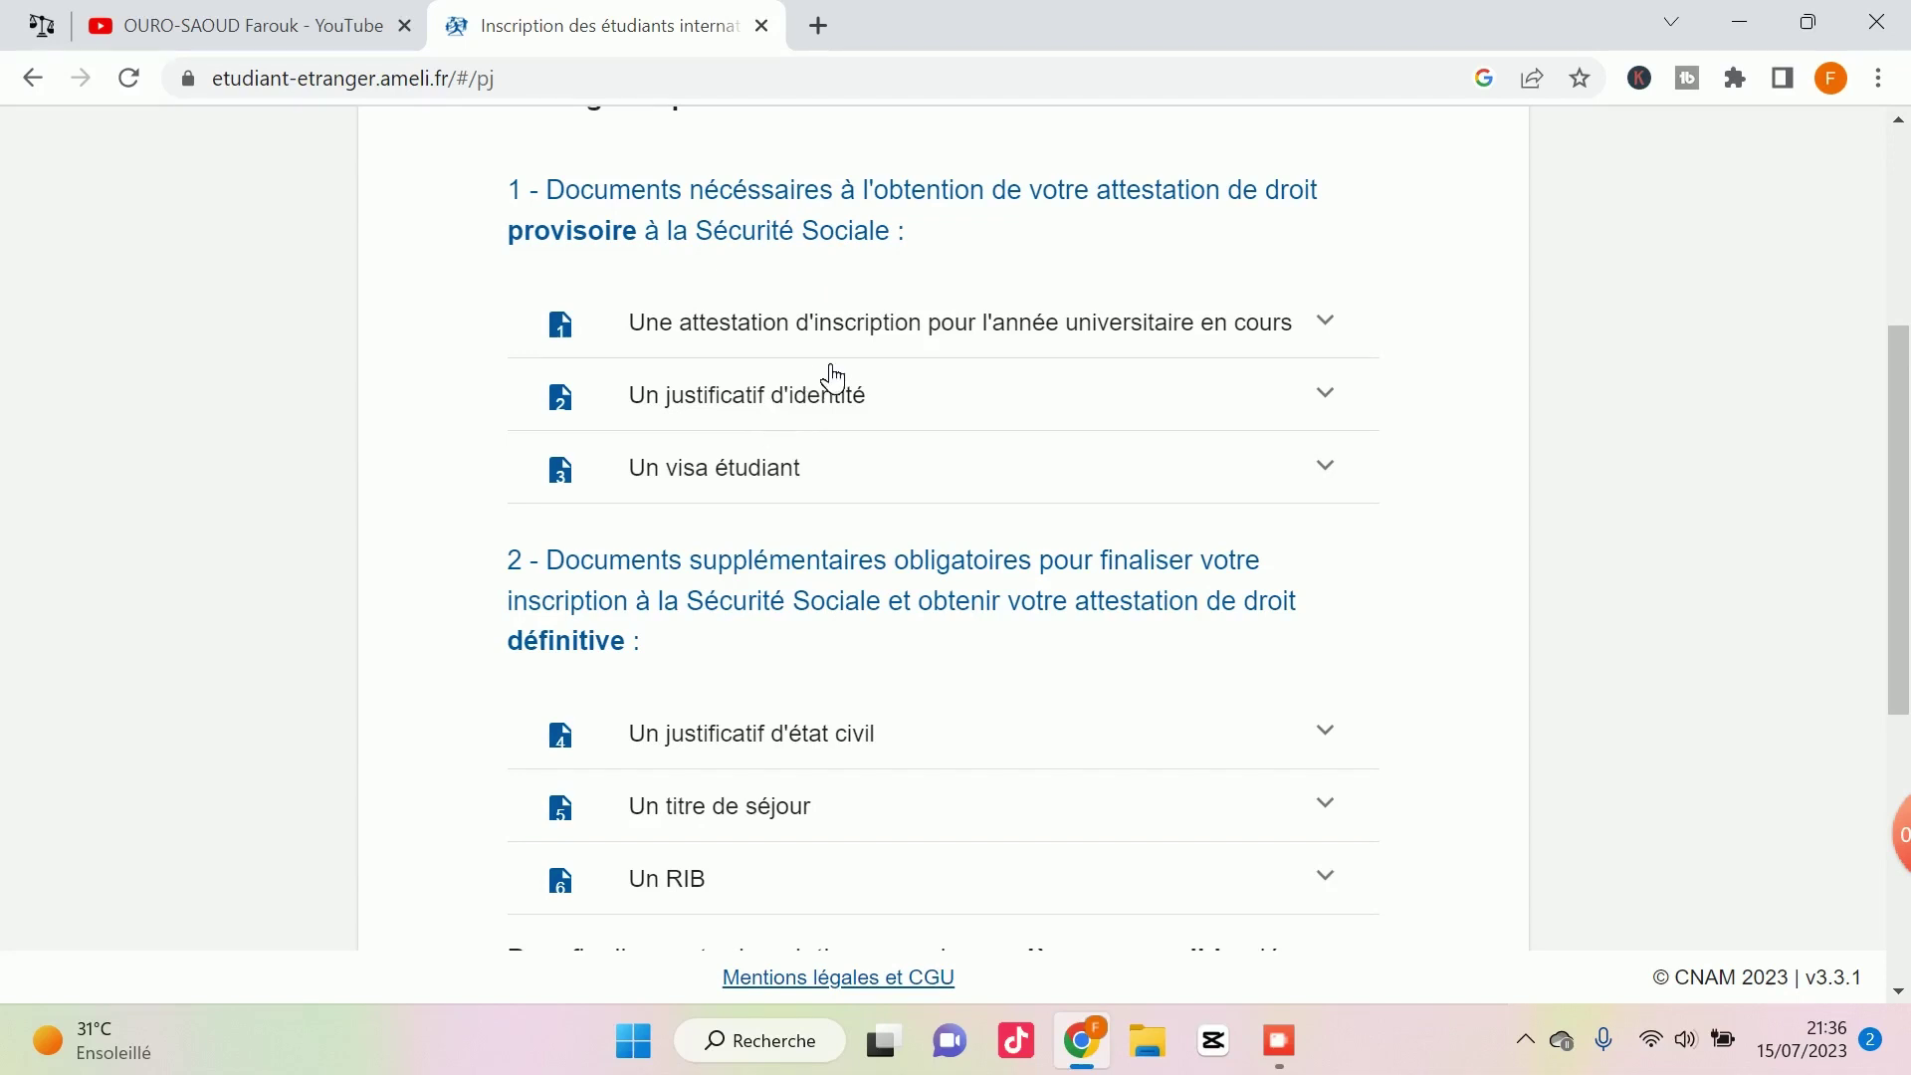
scroll(832, 378, "down", 1)
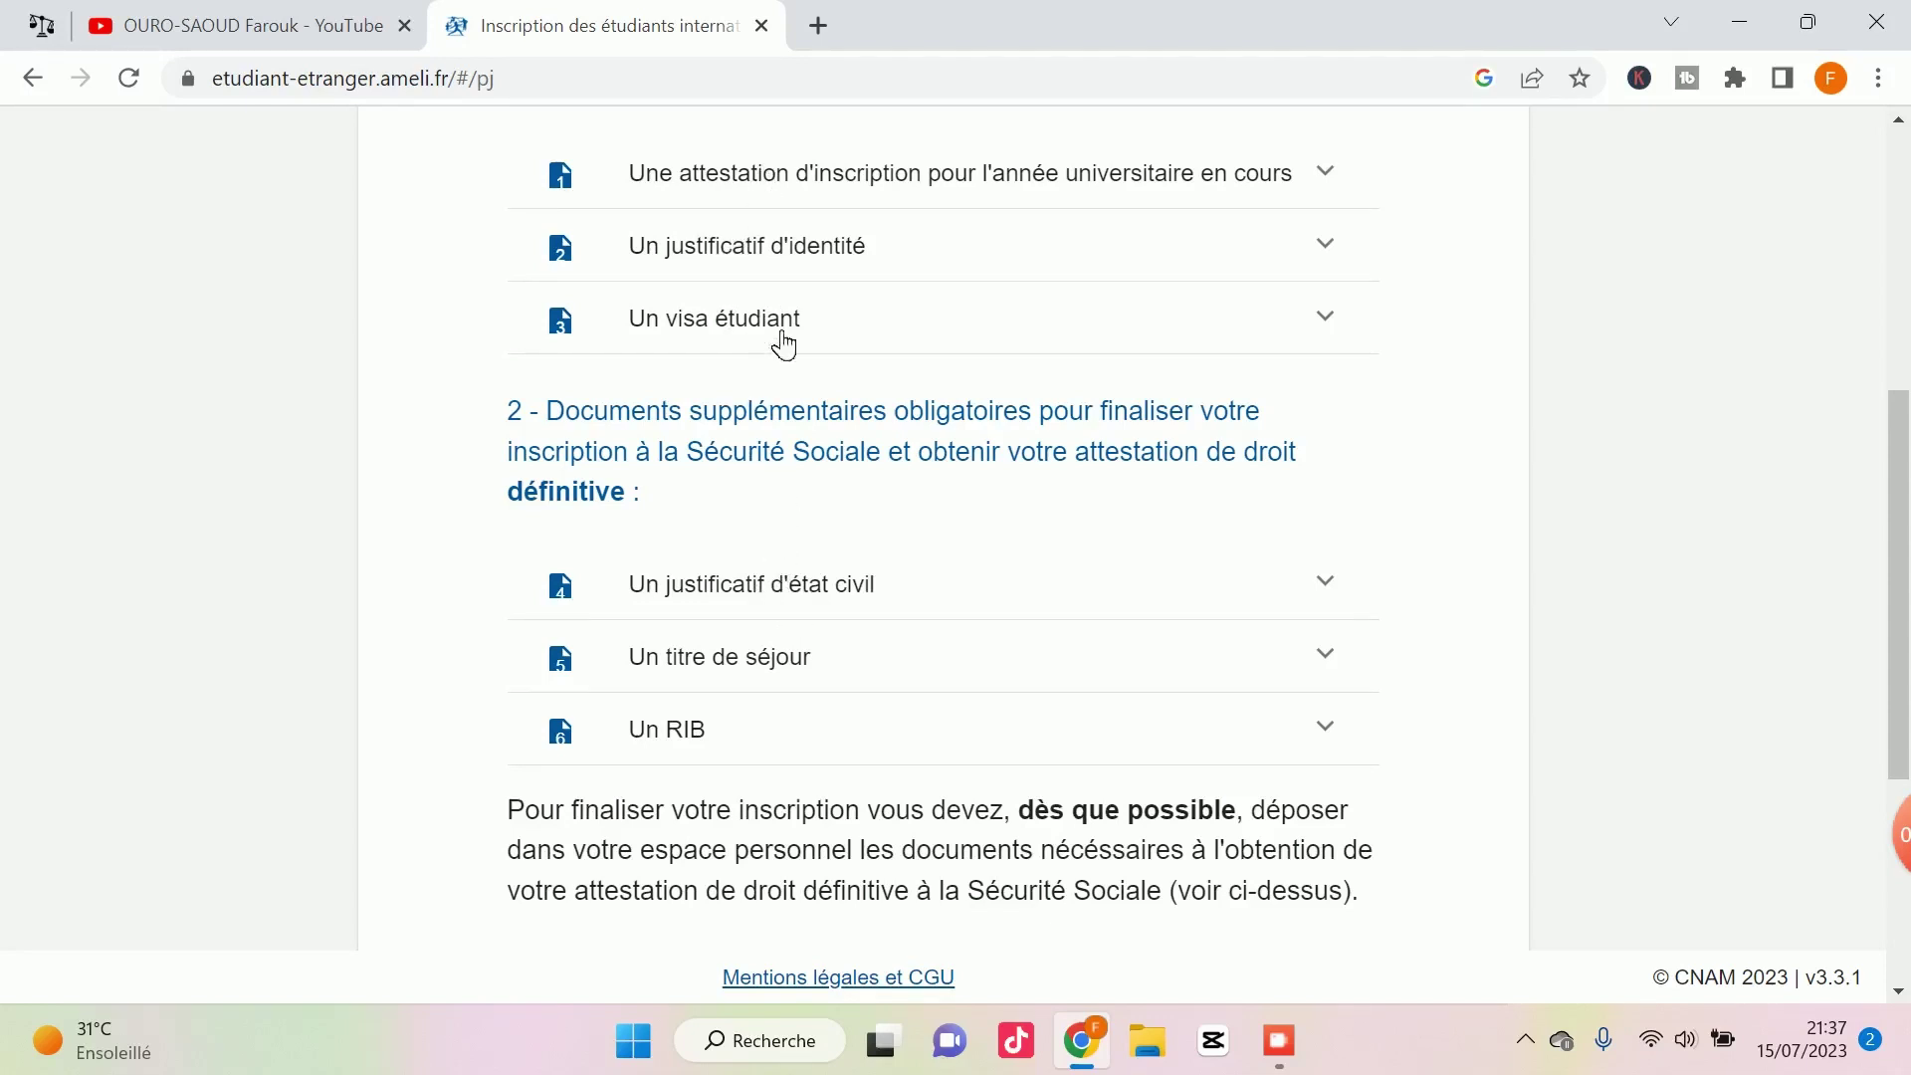
scroll(804, 328, "up", 6)
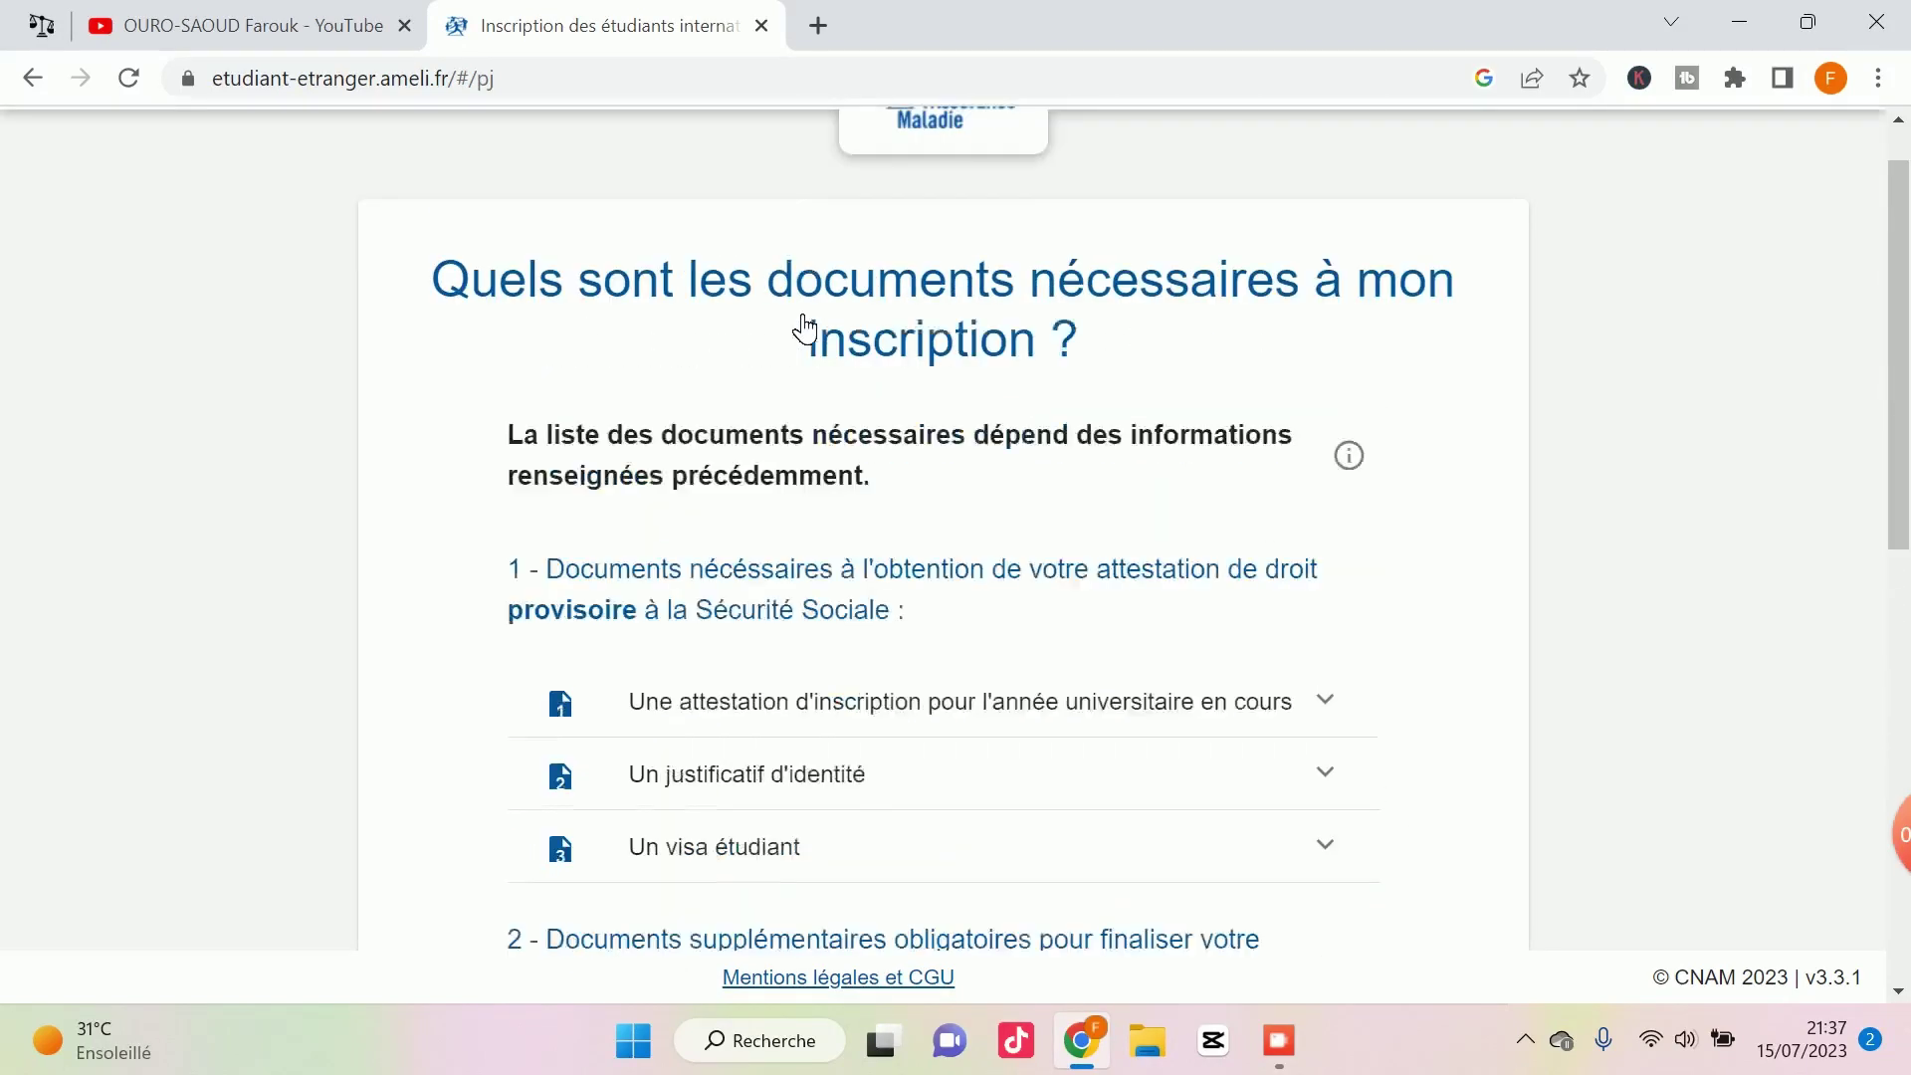
scroll(809, 340, "down", 9)
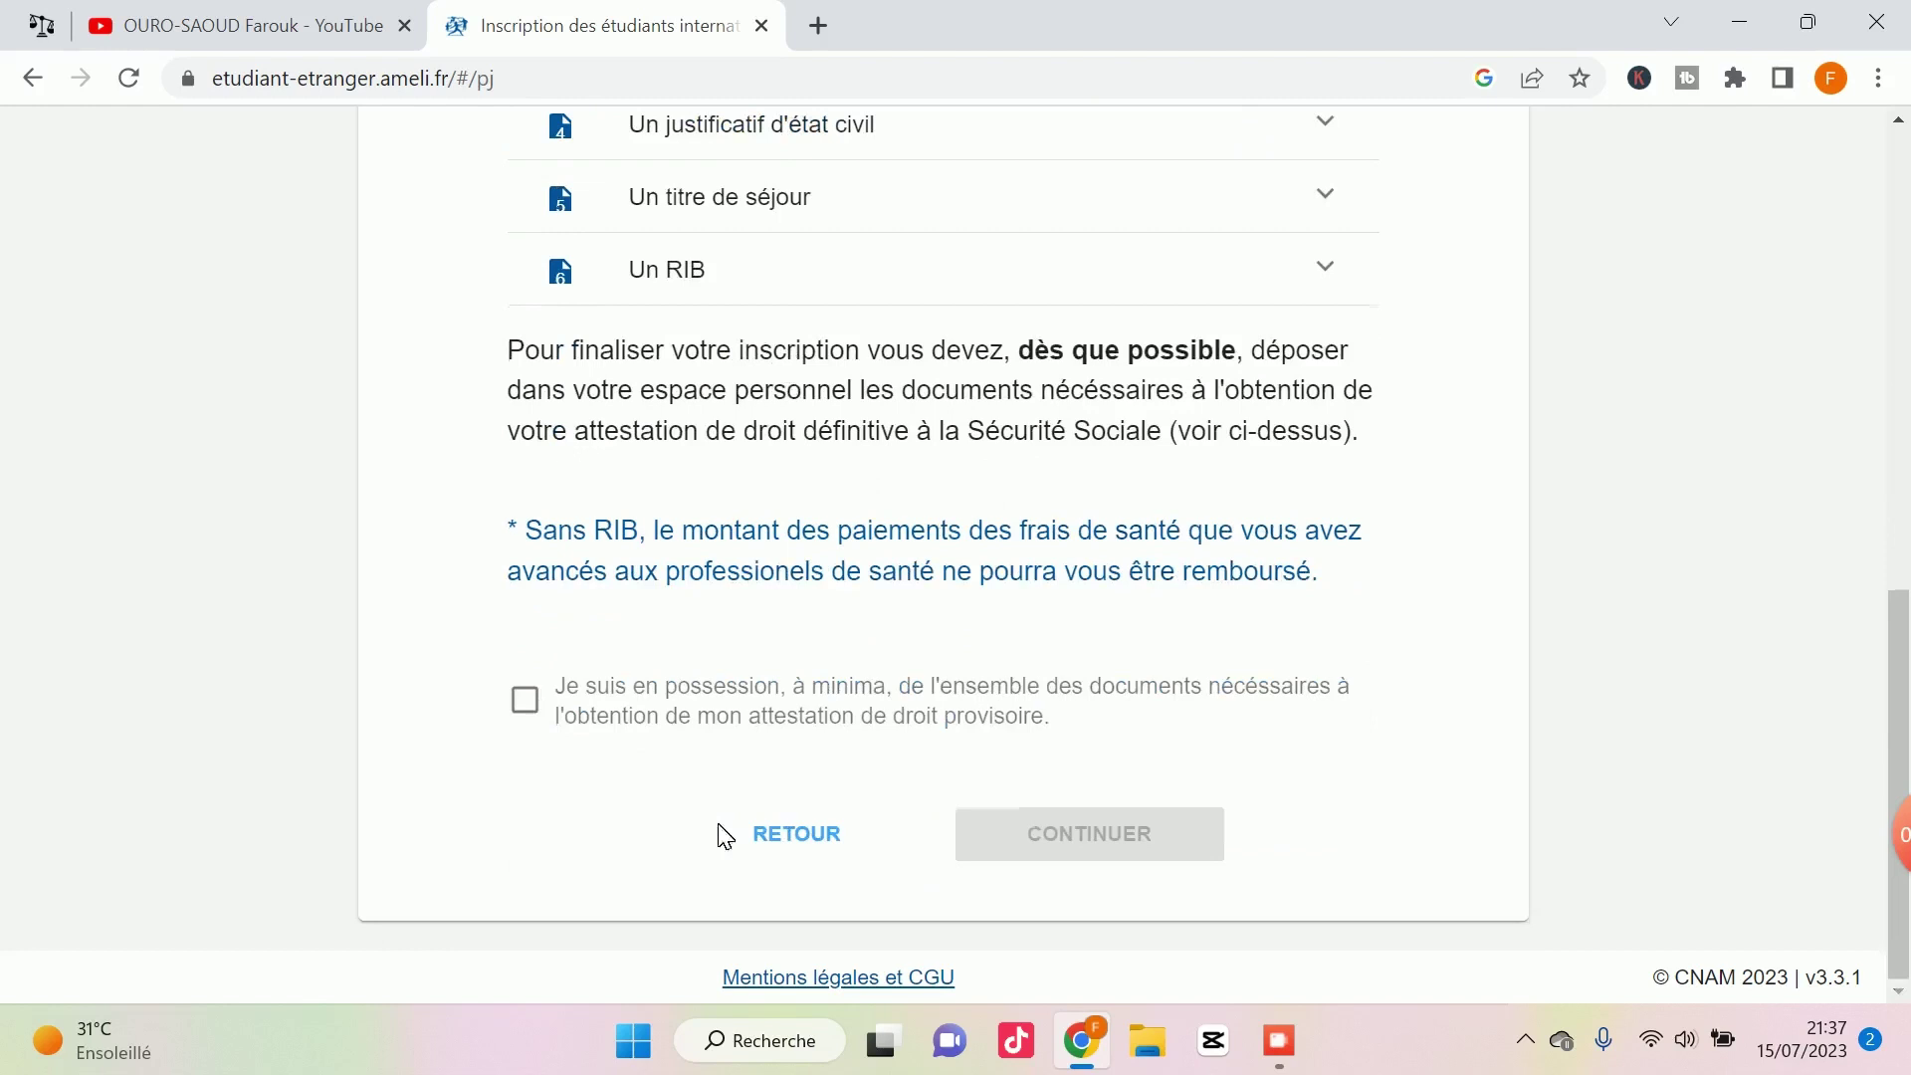
left_click(531, 704)
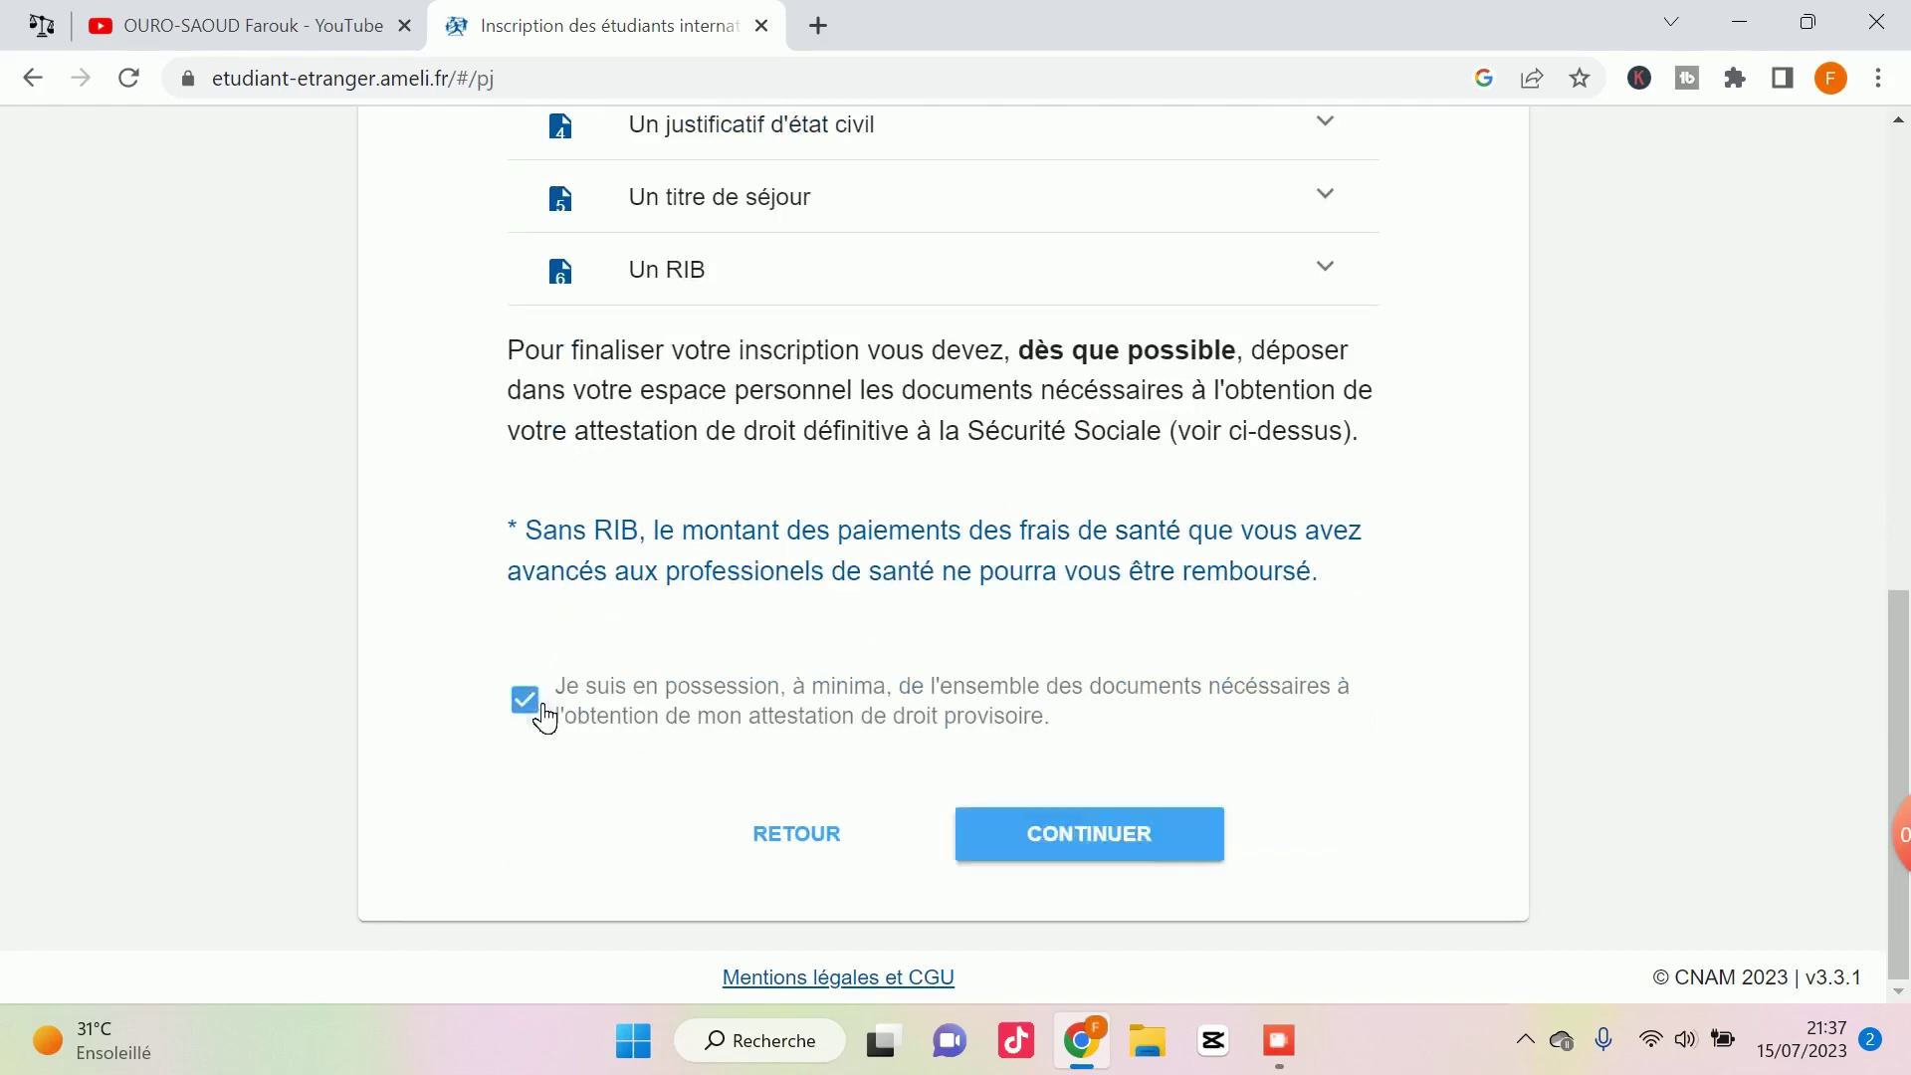
left_click(1147, 851)
Step: Select civility M. and enter the student's surname and first name
scroll(828, 769, "down", 3)
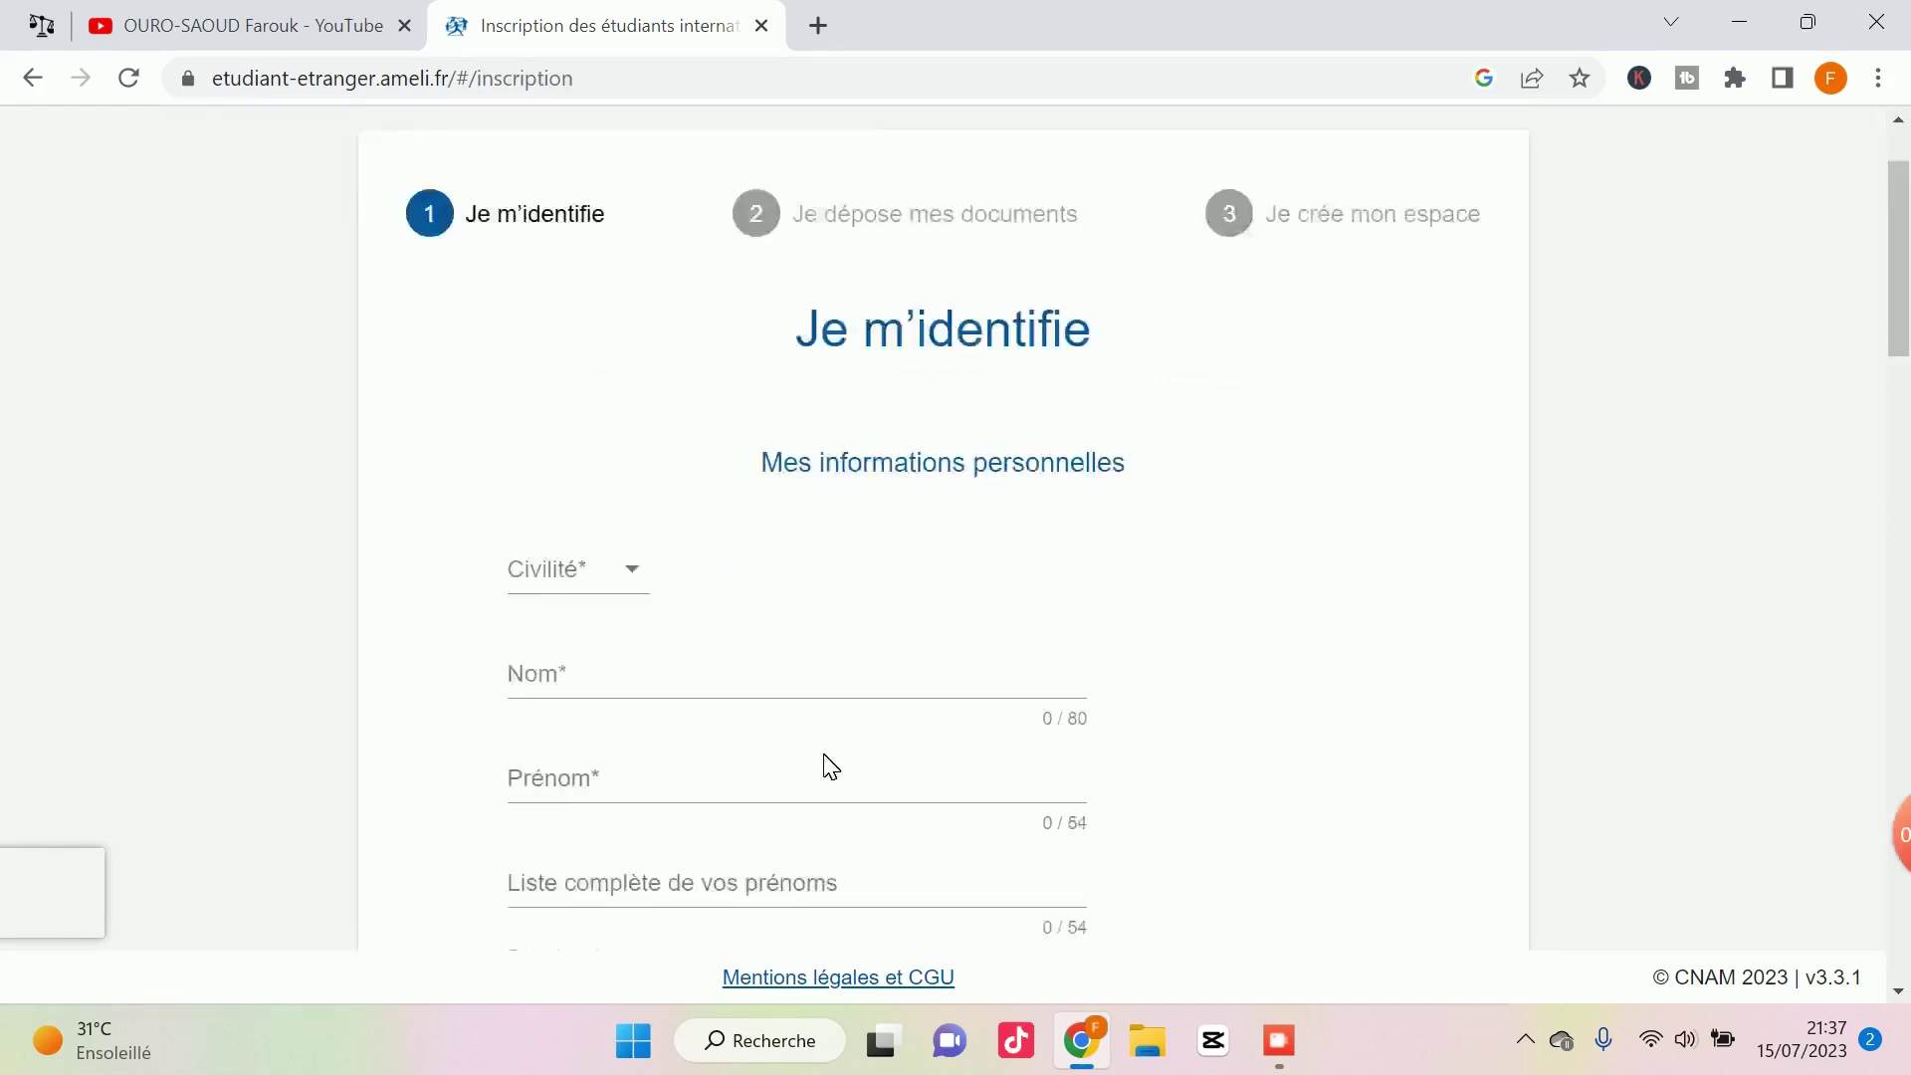
left_click(605, 409)
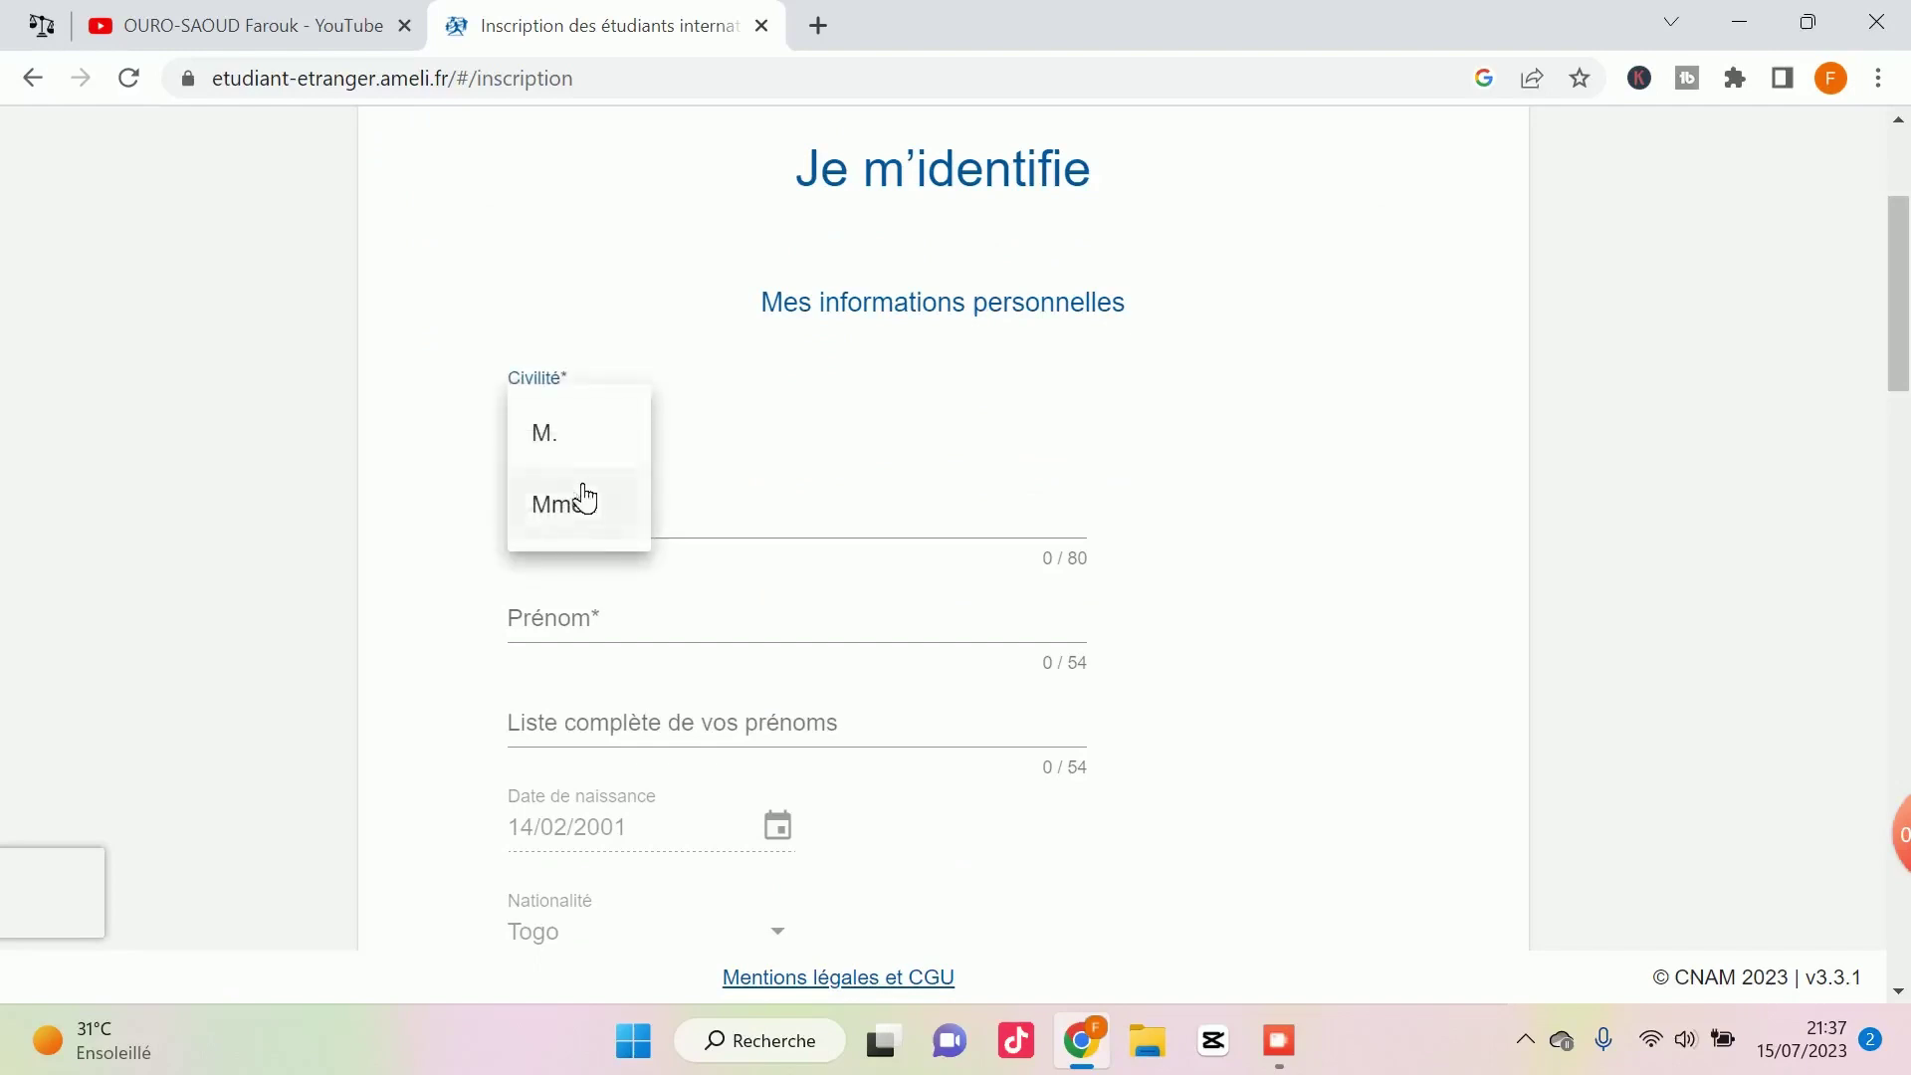
left_click(772, 461)
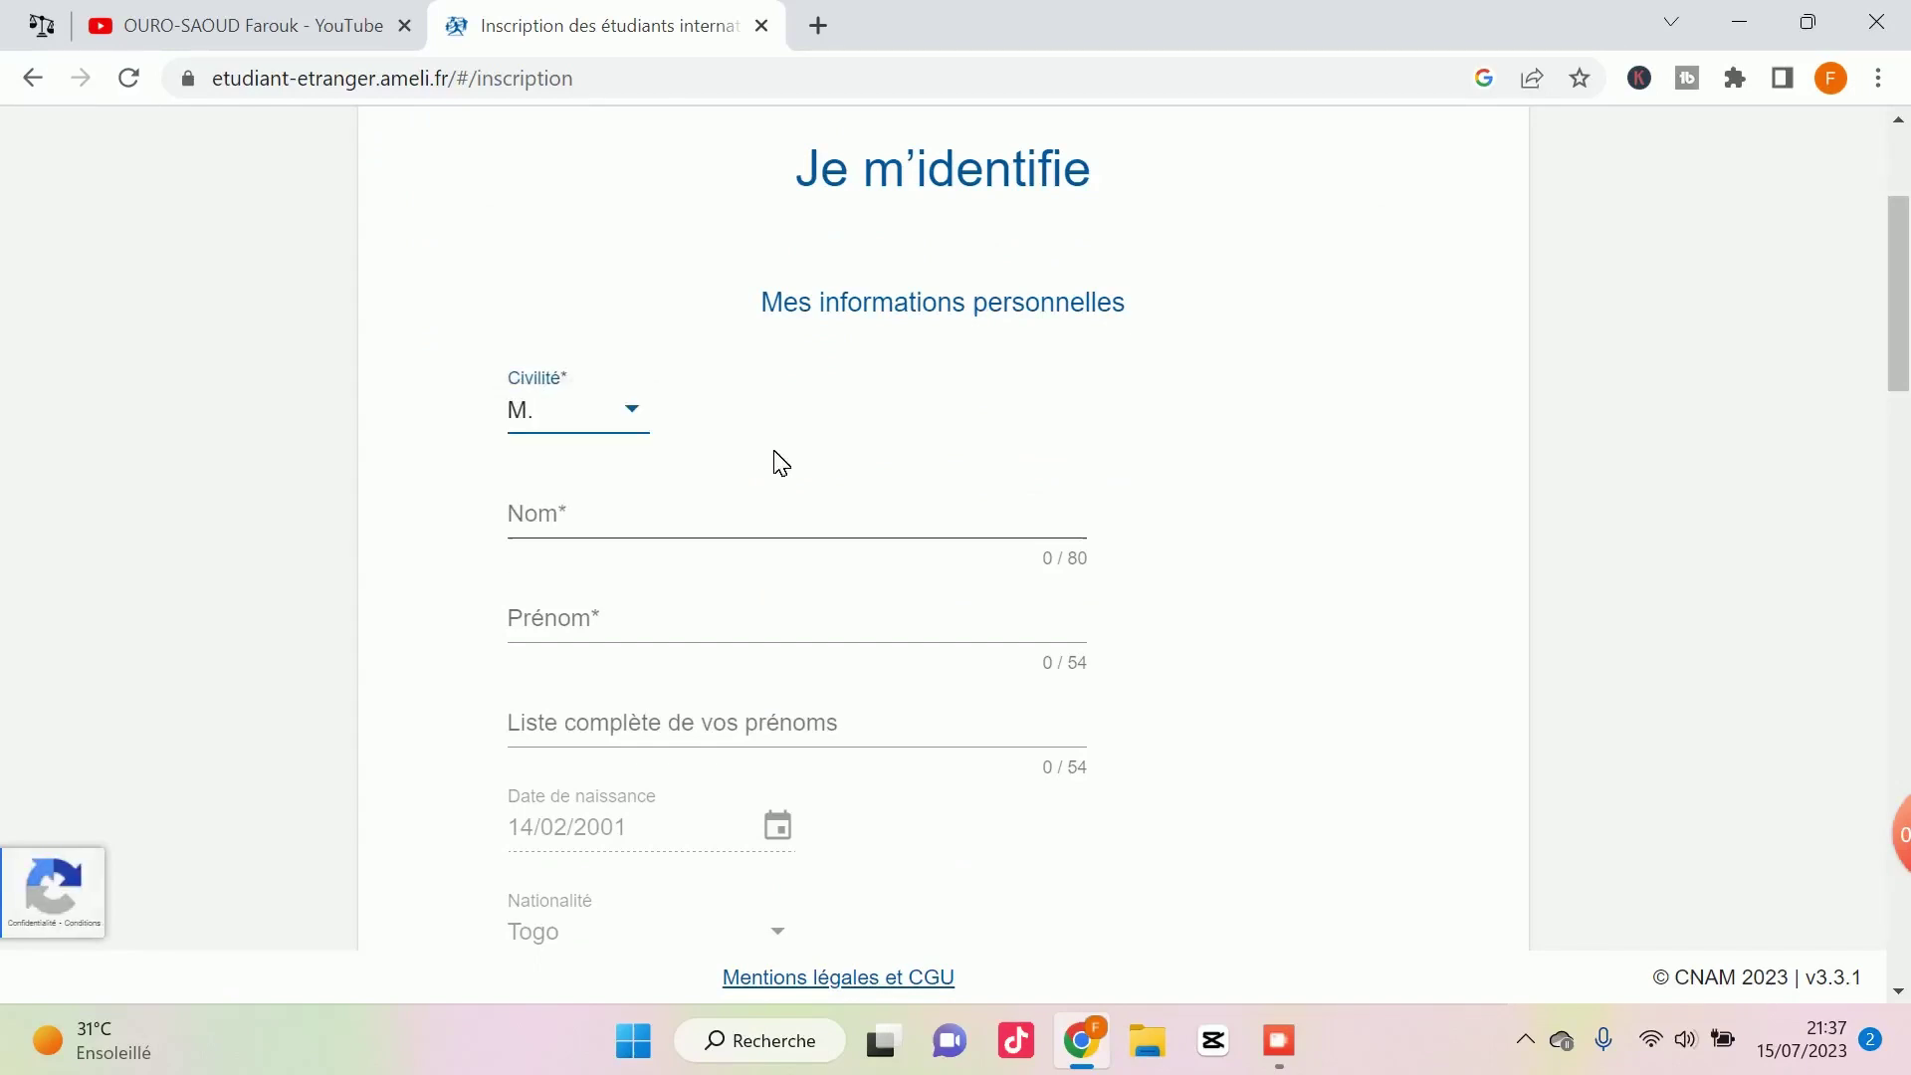
left_click(633, 537)
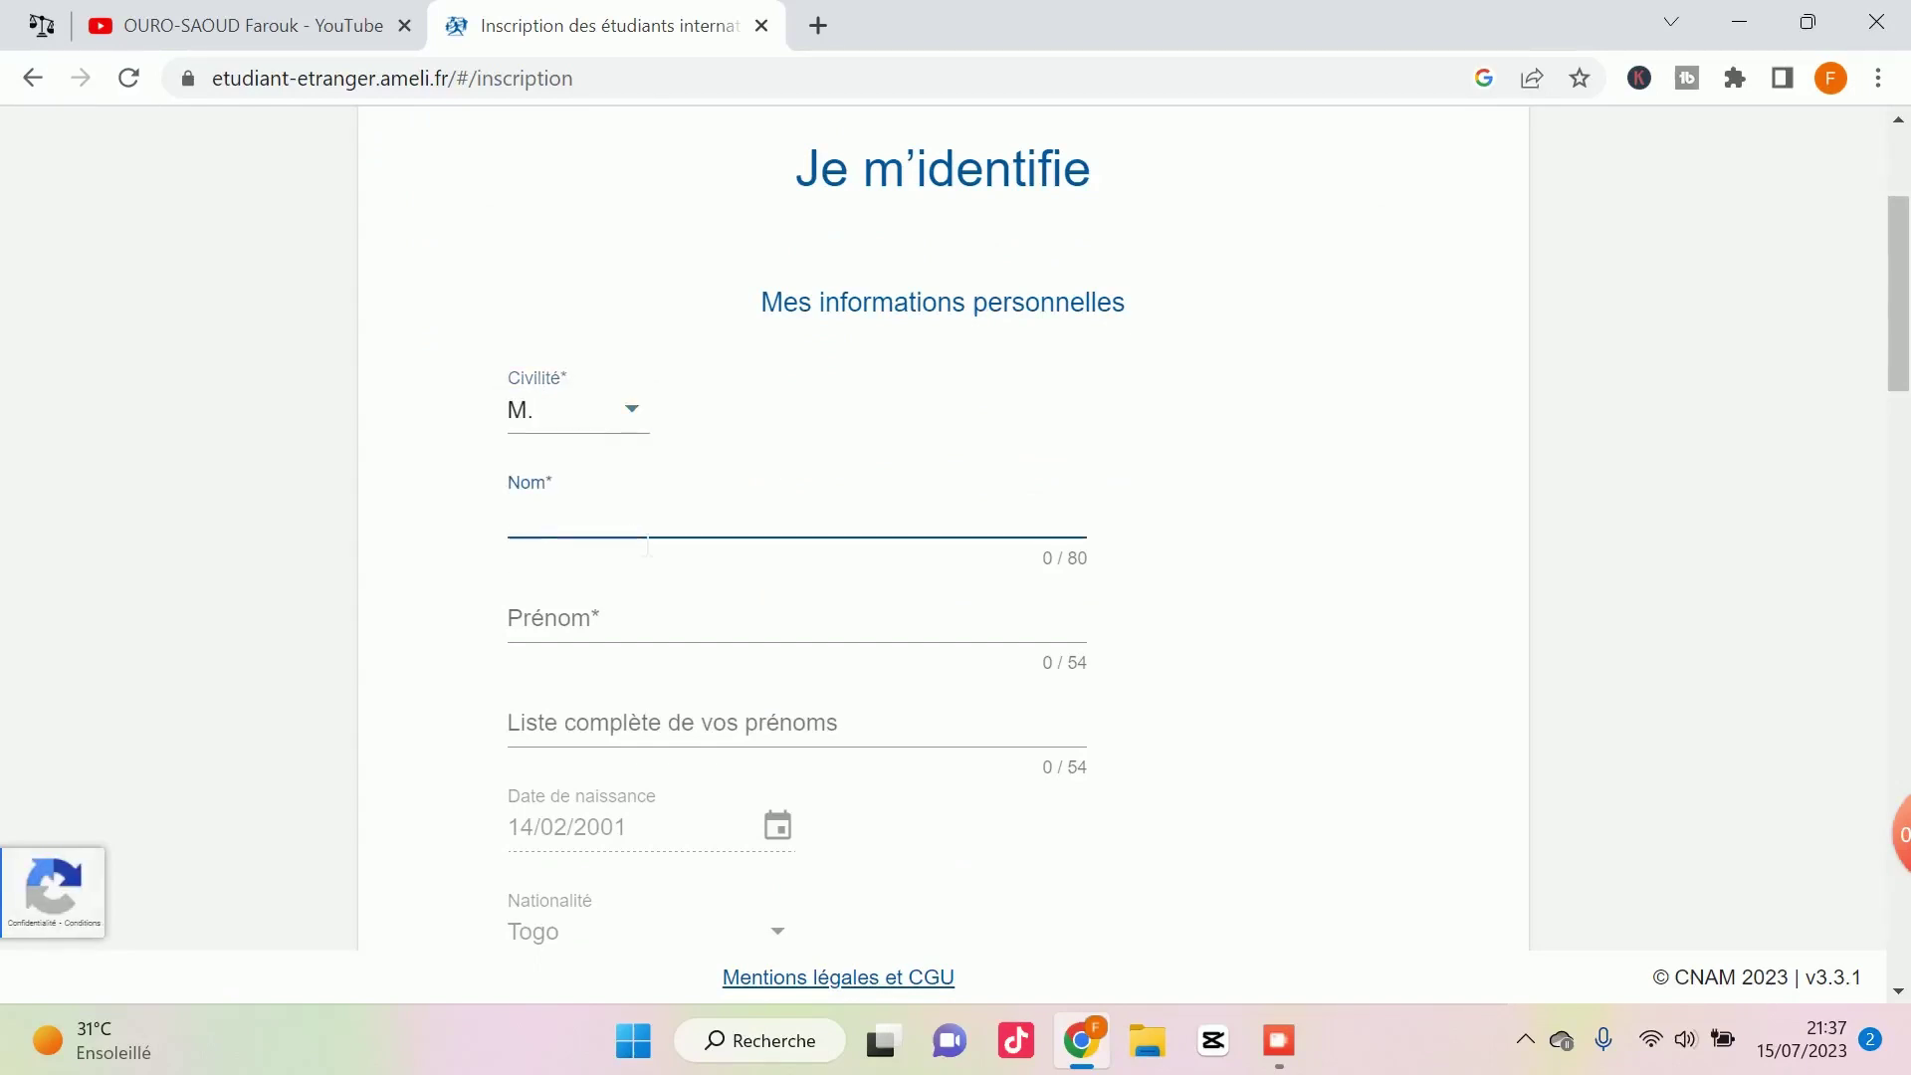
type("saoud")
left_click(619, 617)
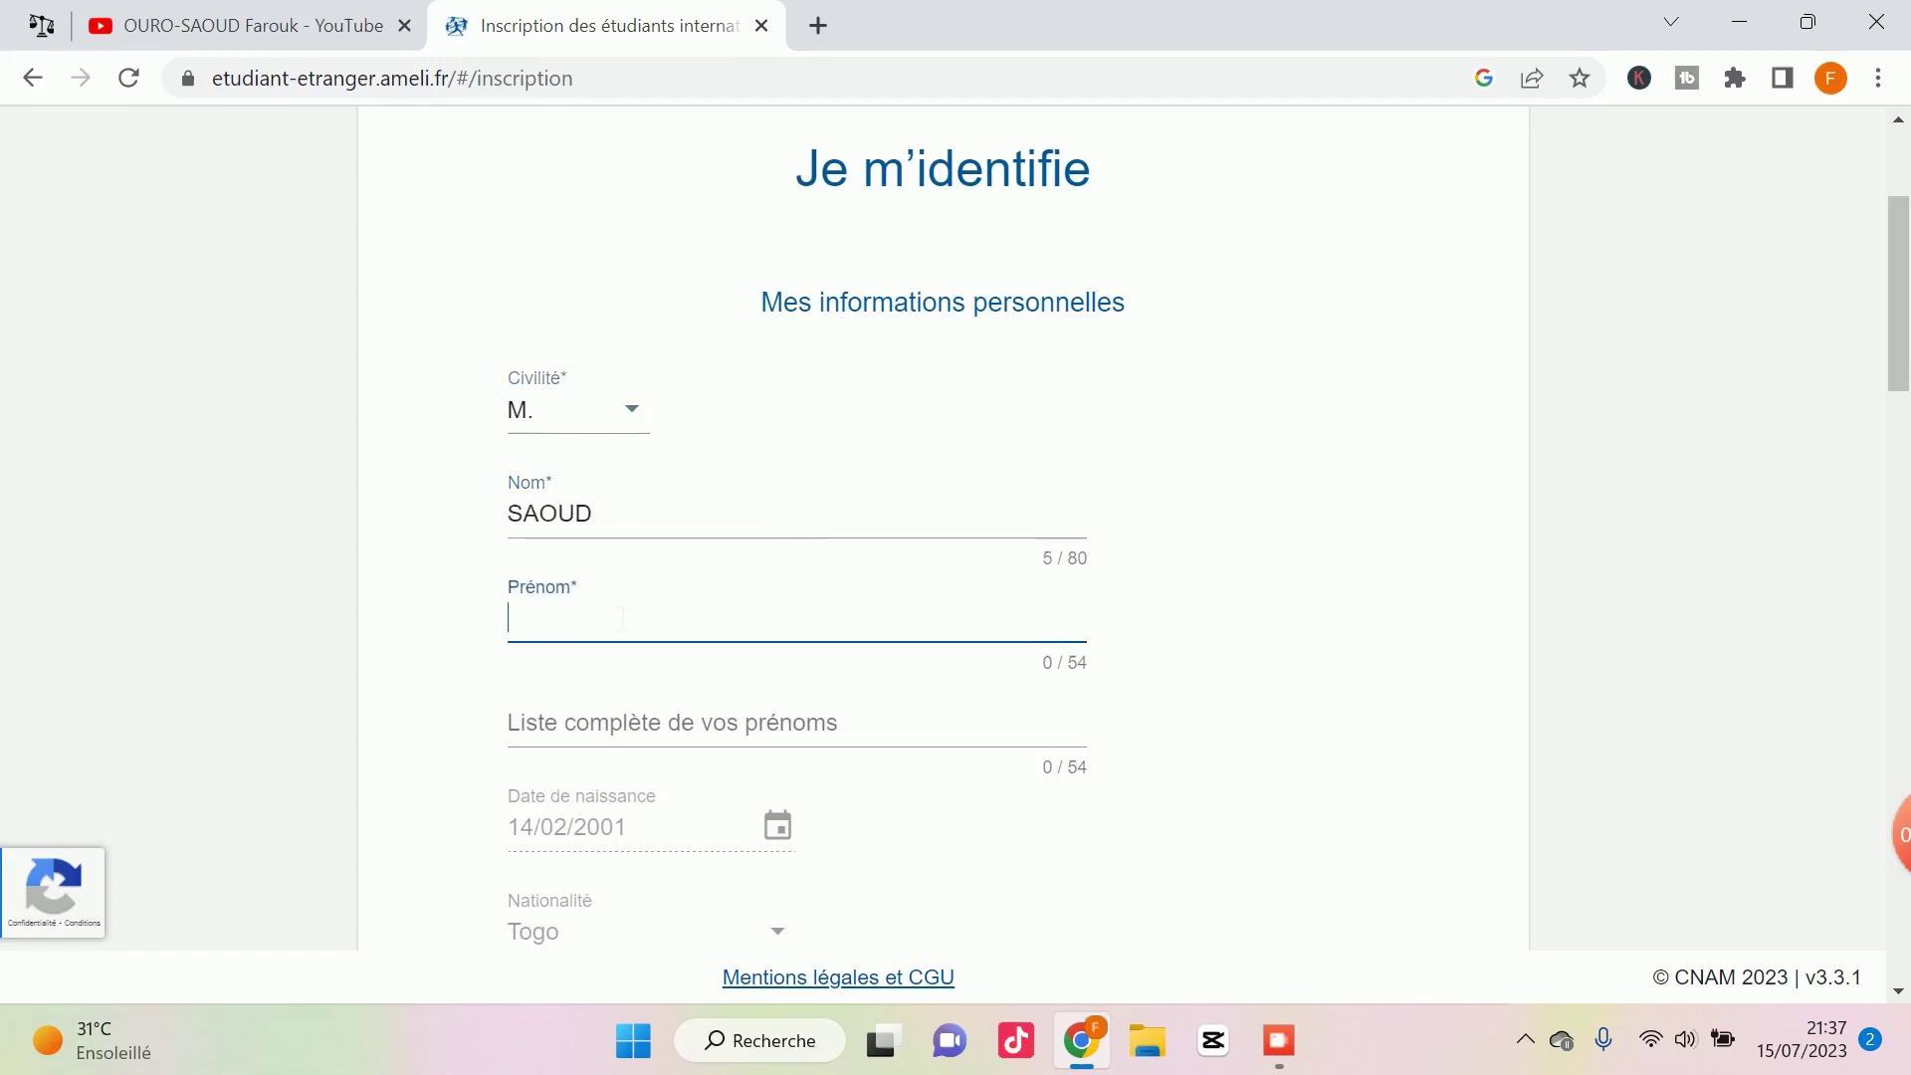
type("Farouk")
Step: Choose Togo as the country of birth
scroll(686, 609, "down", 3)
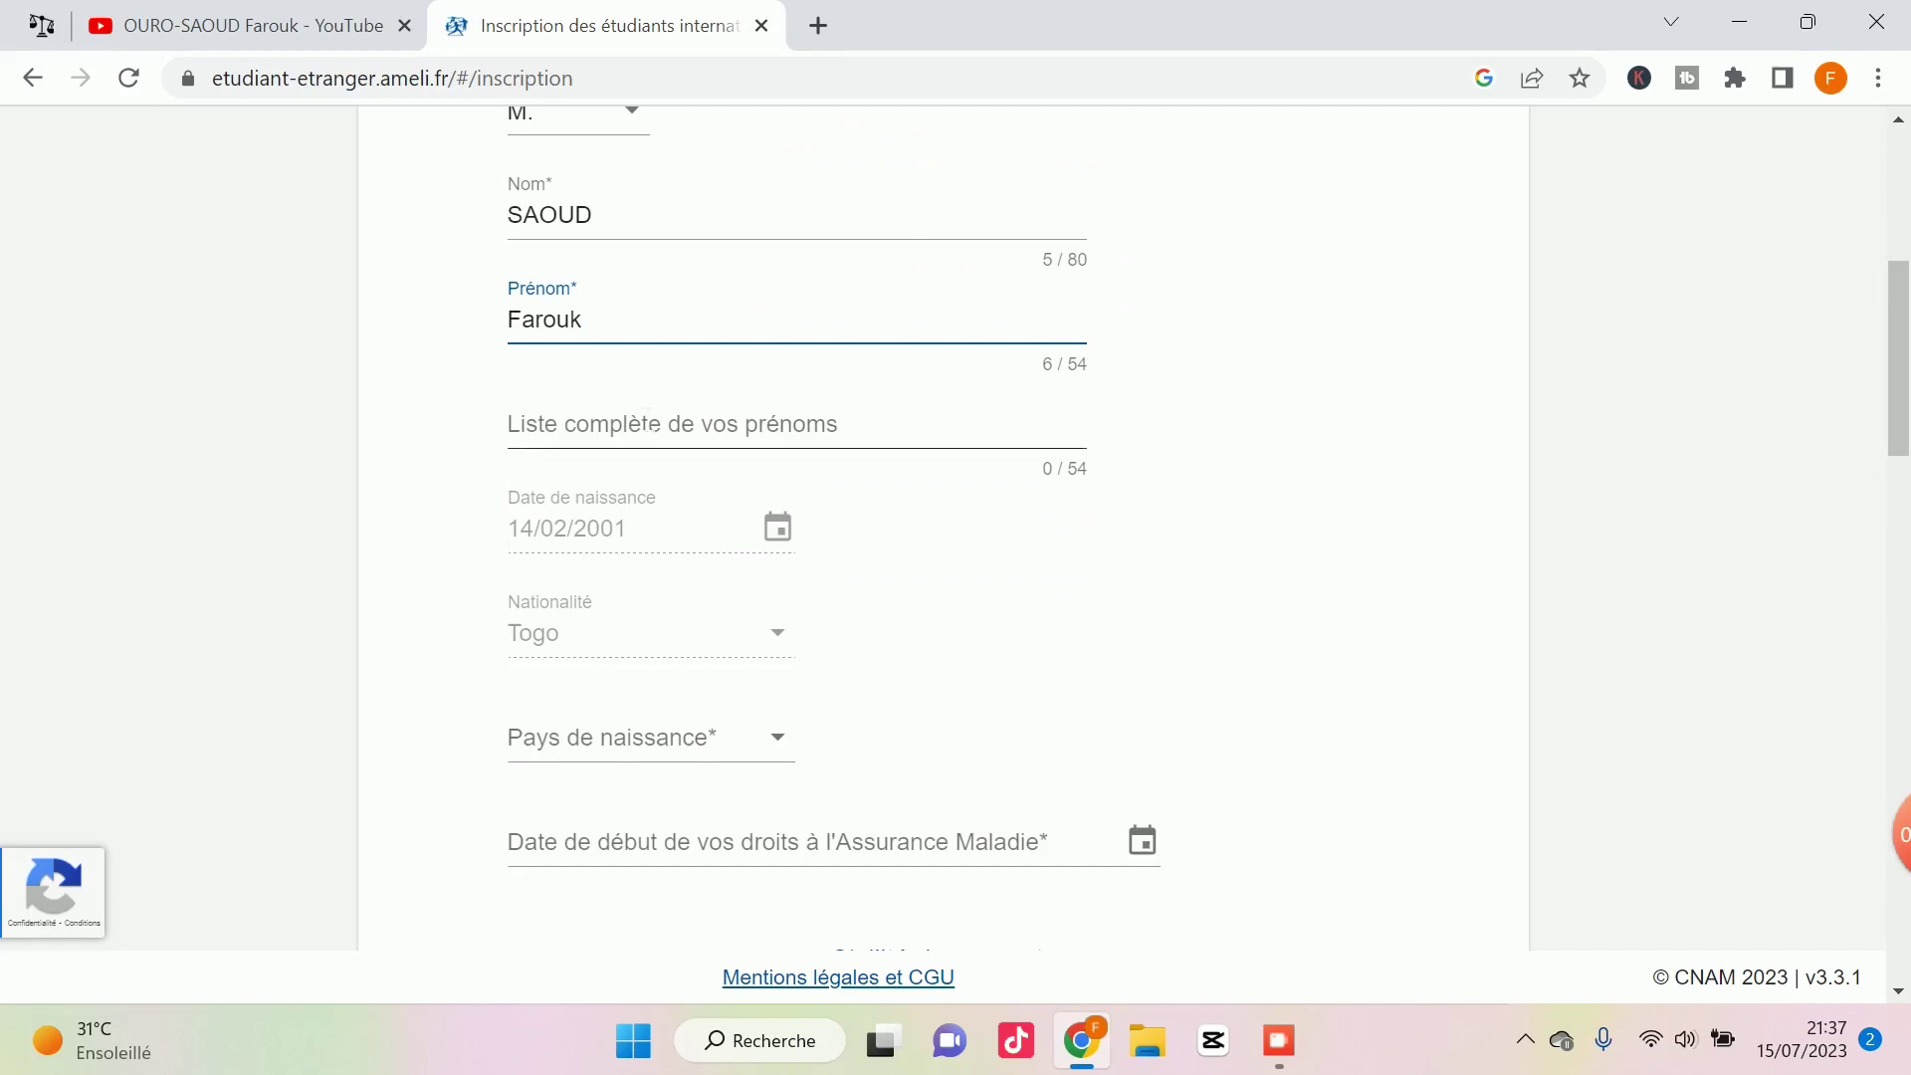
scroll(601, 381, "down", 2)
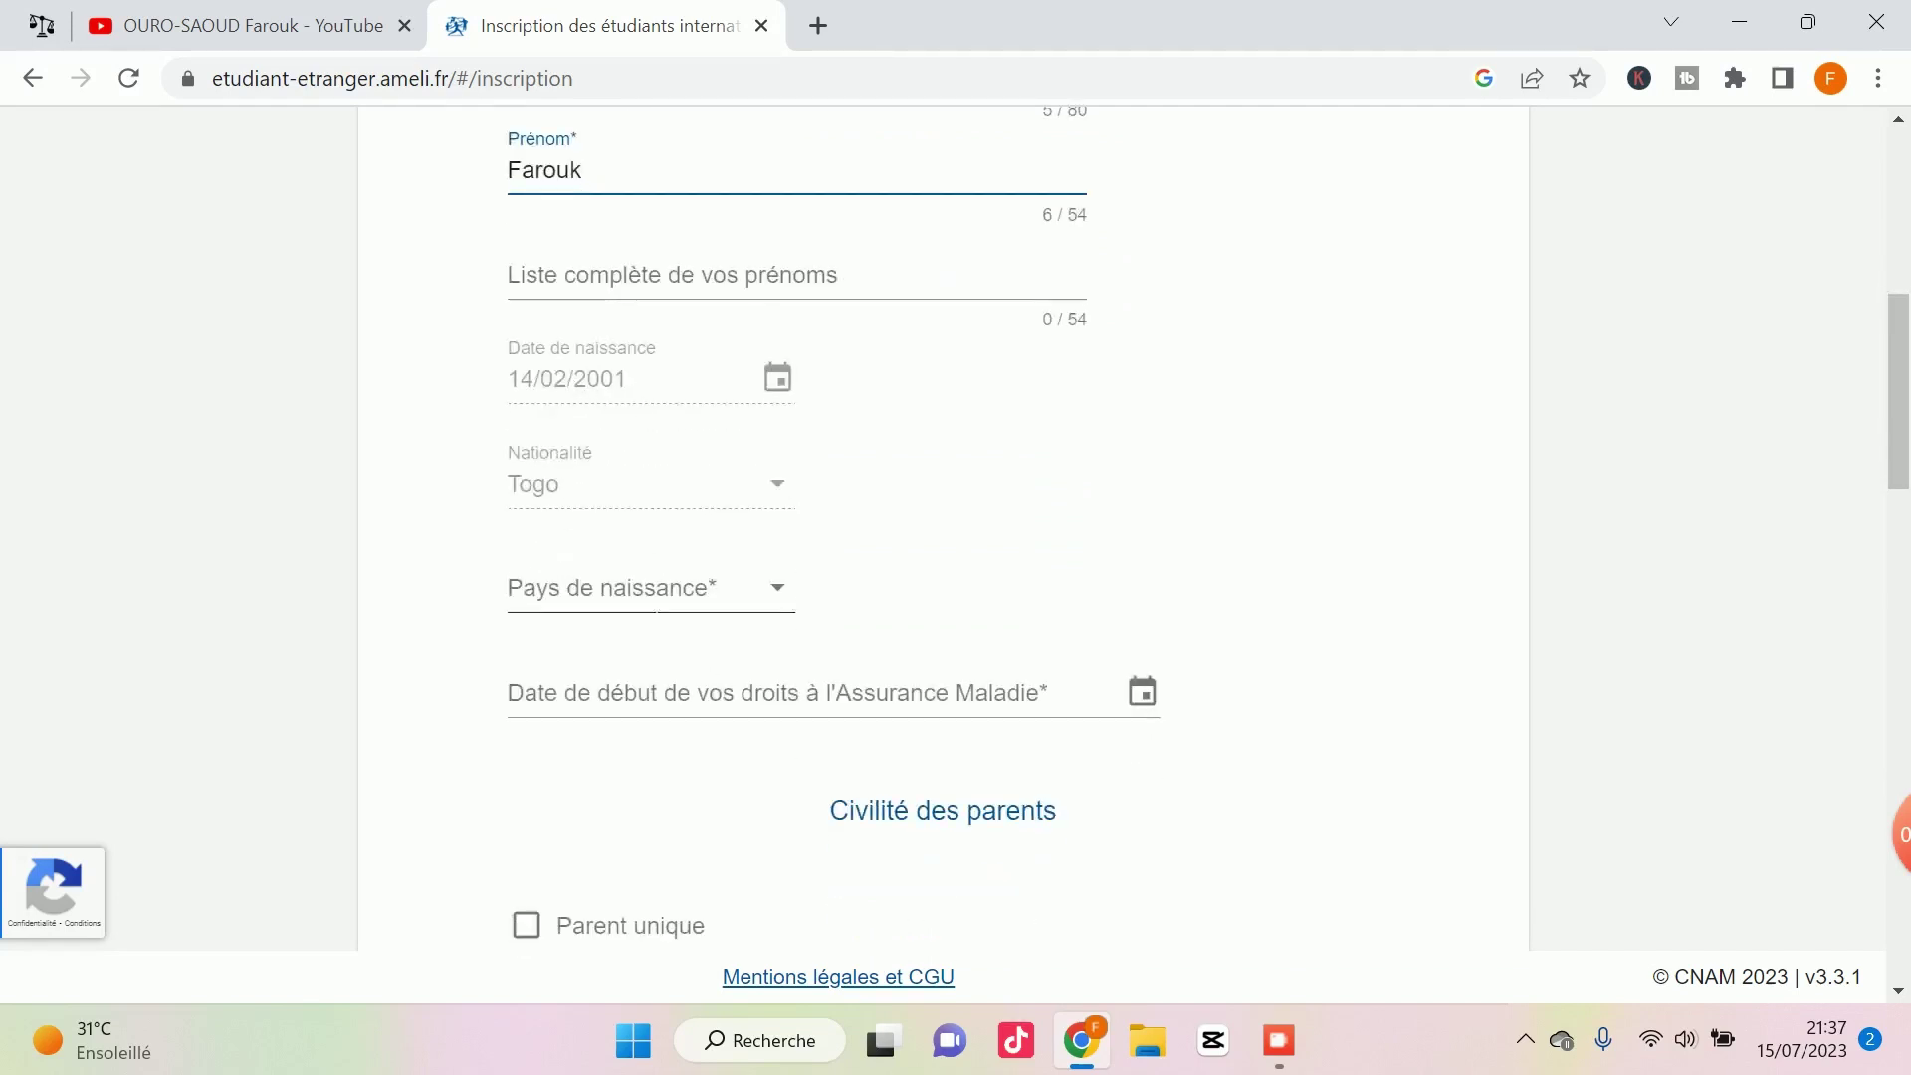
left_click(663, 609)
type("tog")
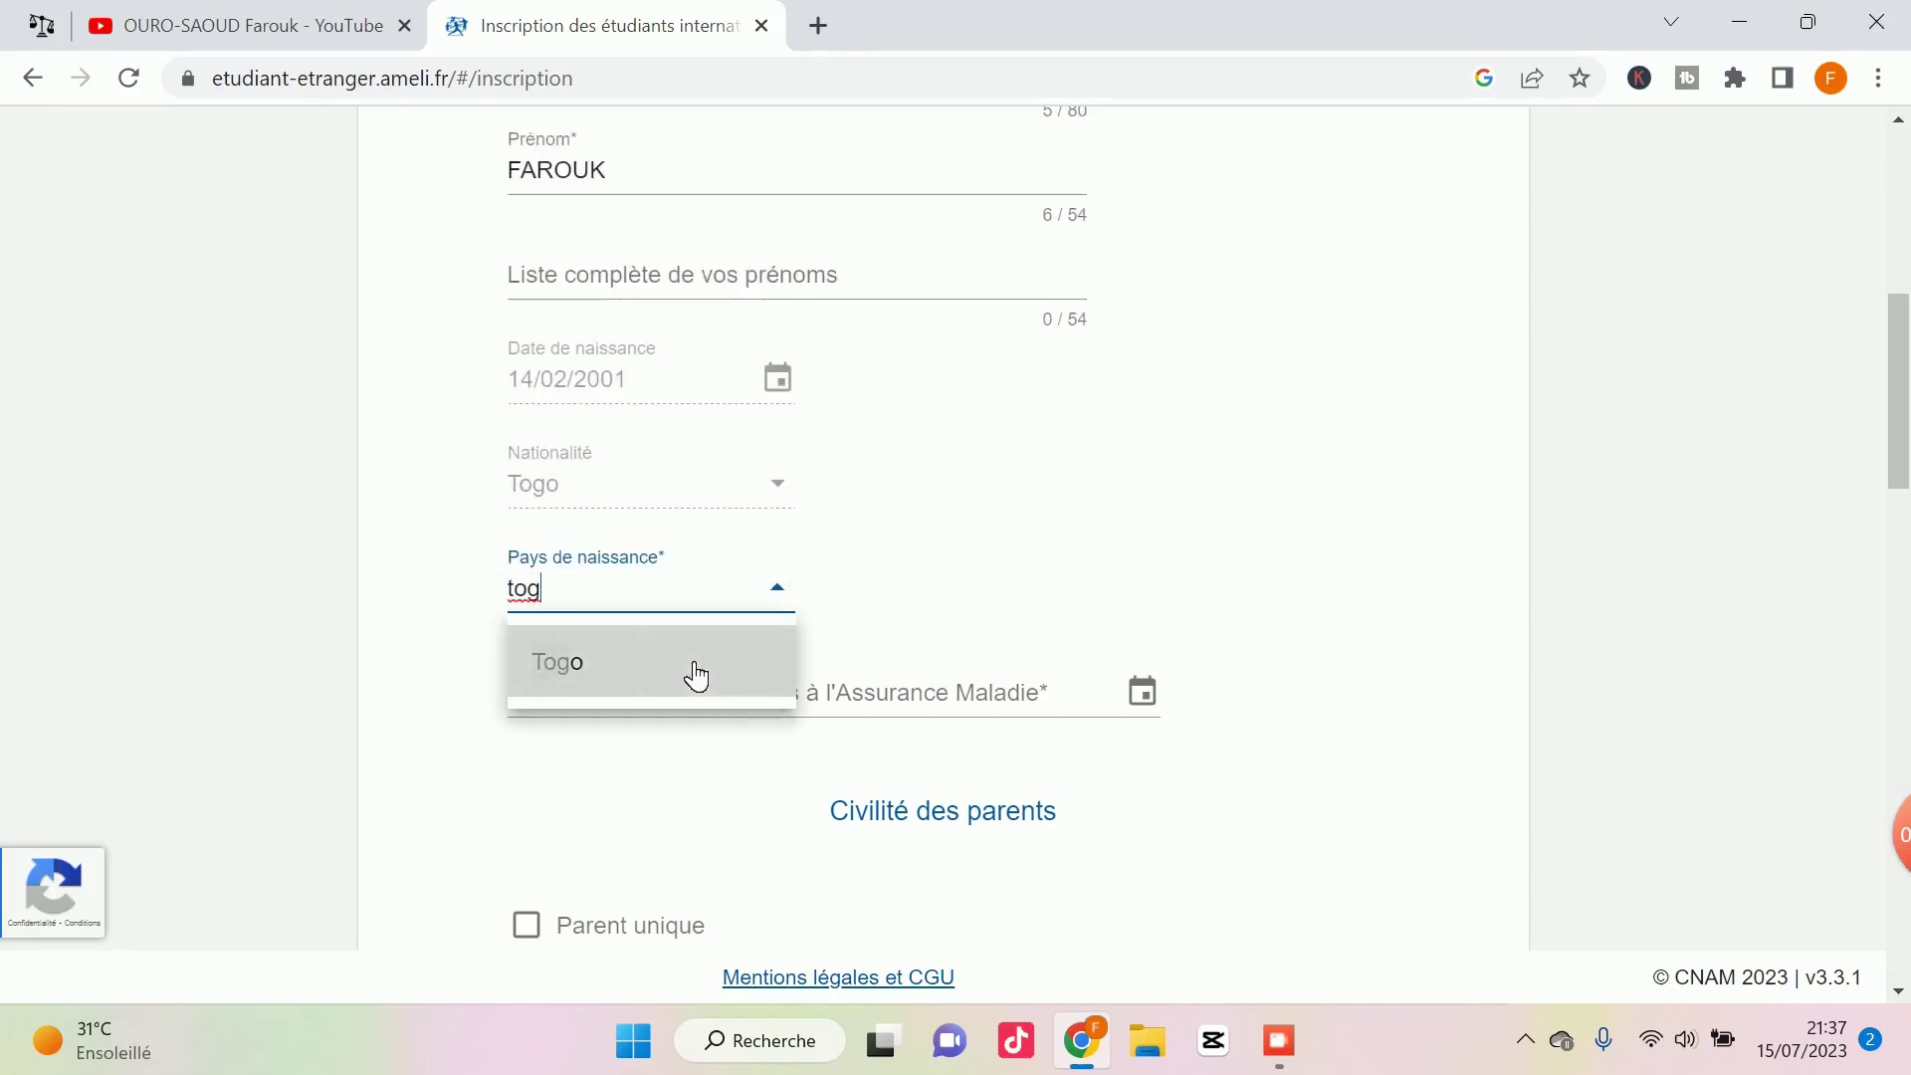
left_click(695, 674)
scroll(927, 637, "down", 1)
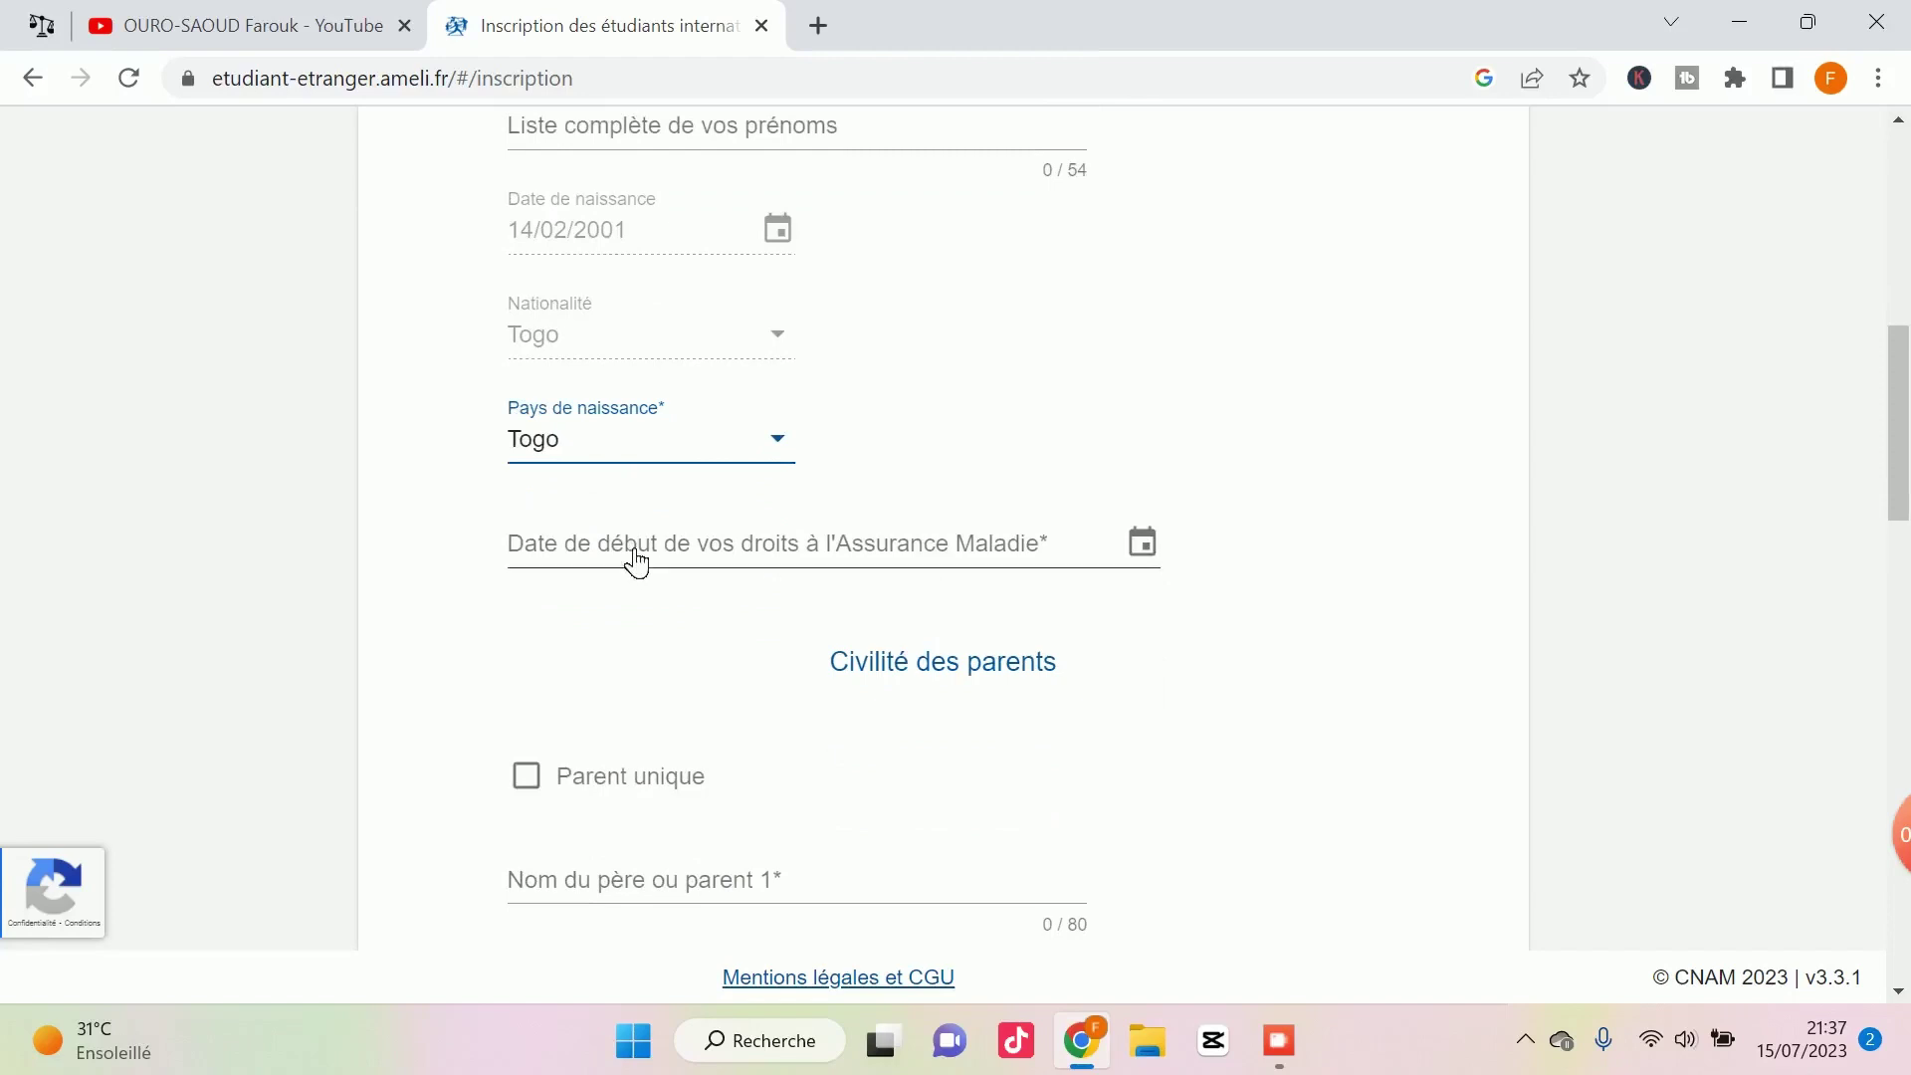
left_click(1141, 563)
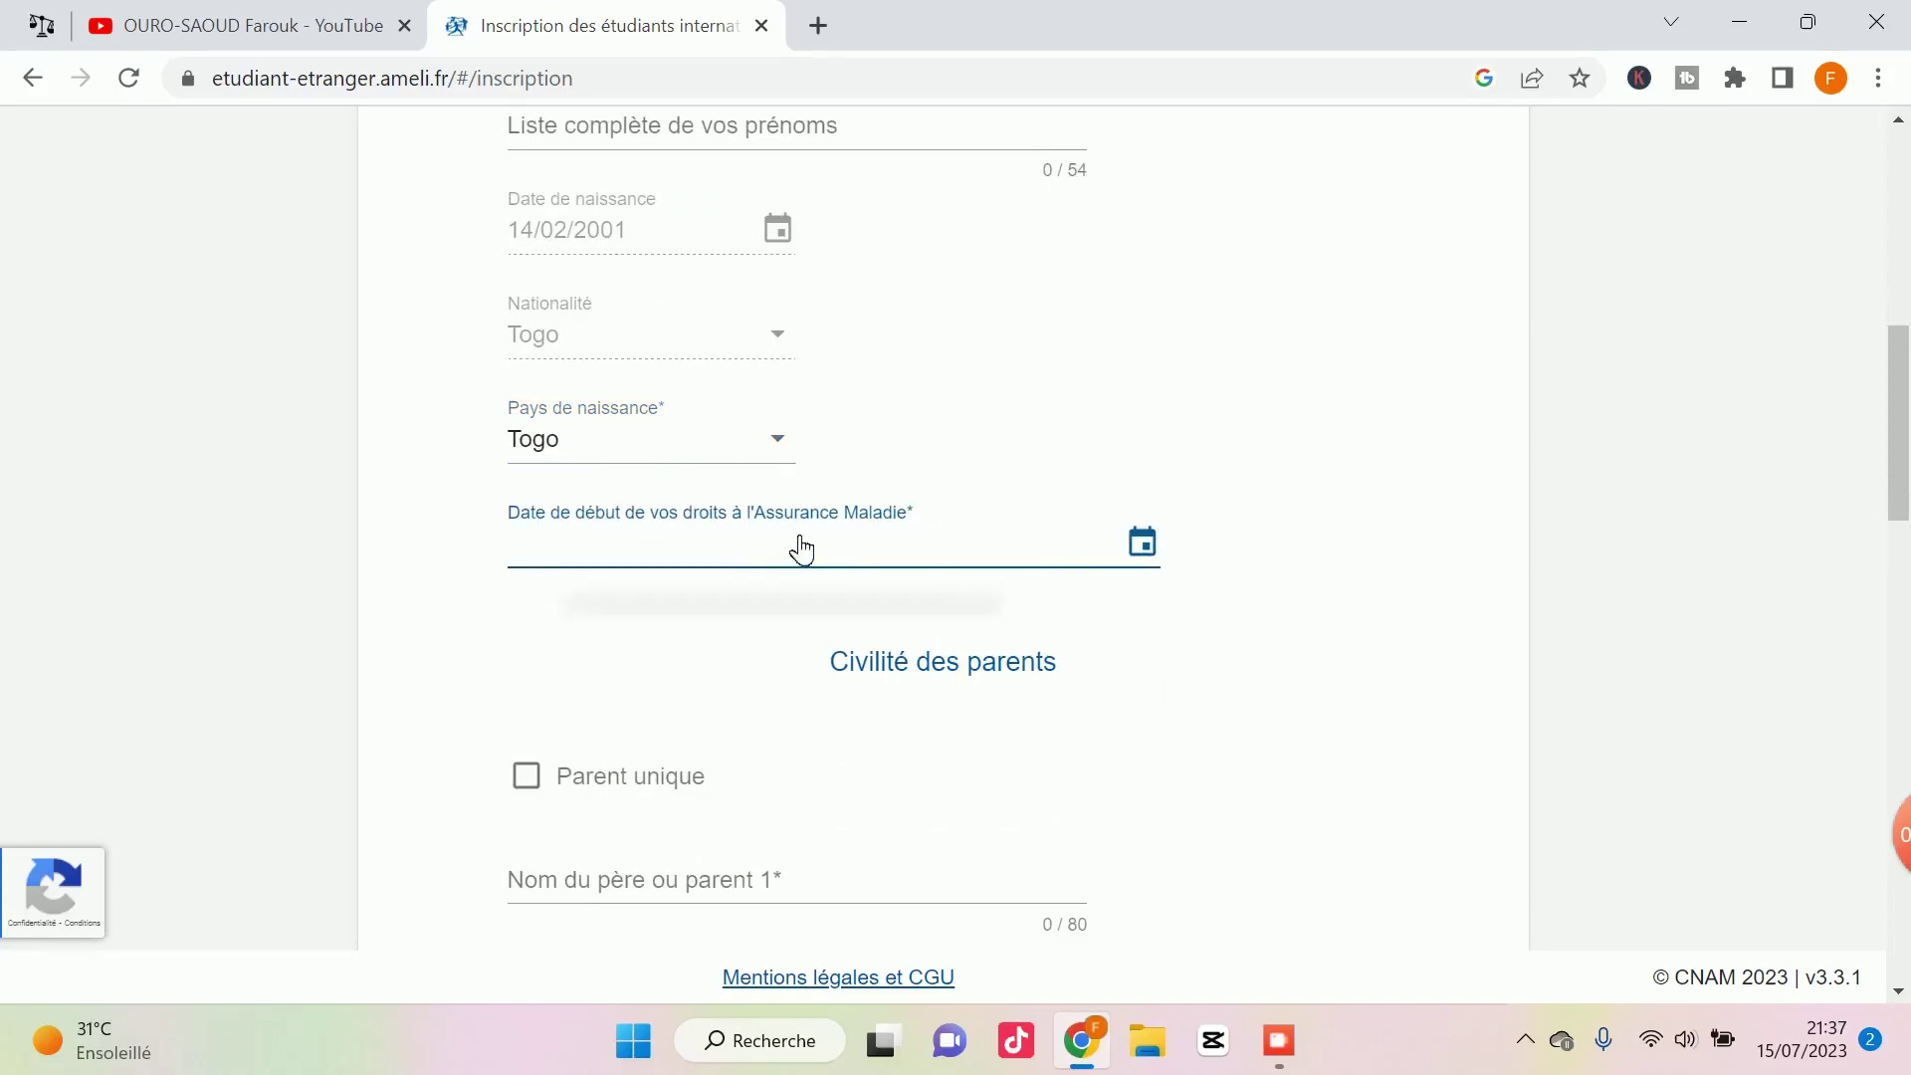
Step: Accept the rights conditions and set the rights start date to 15/08/2023
left_click(739, 554)
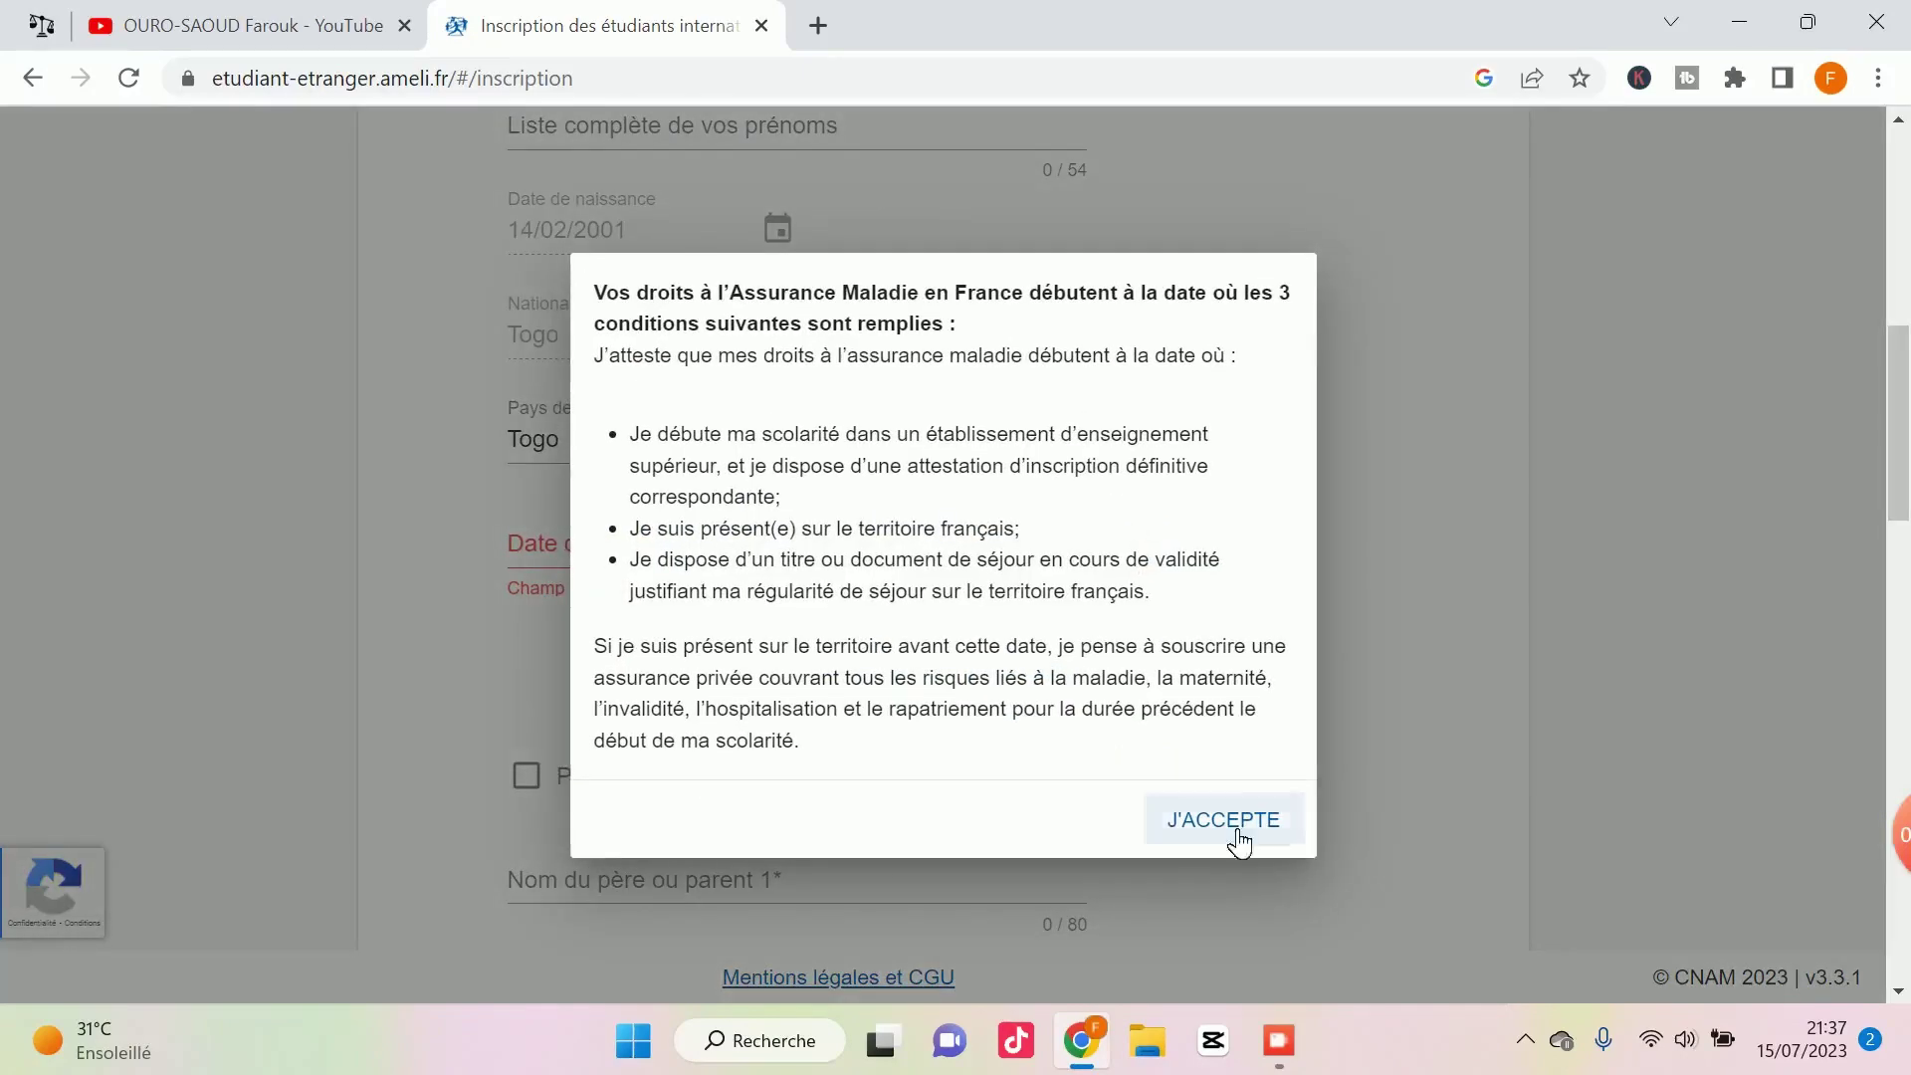
left_click(1232, 826)
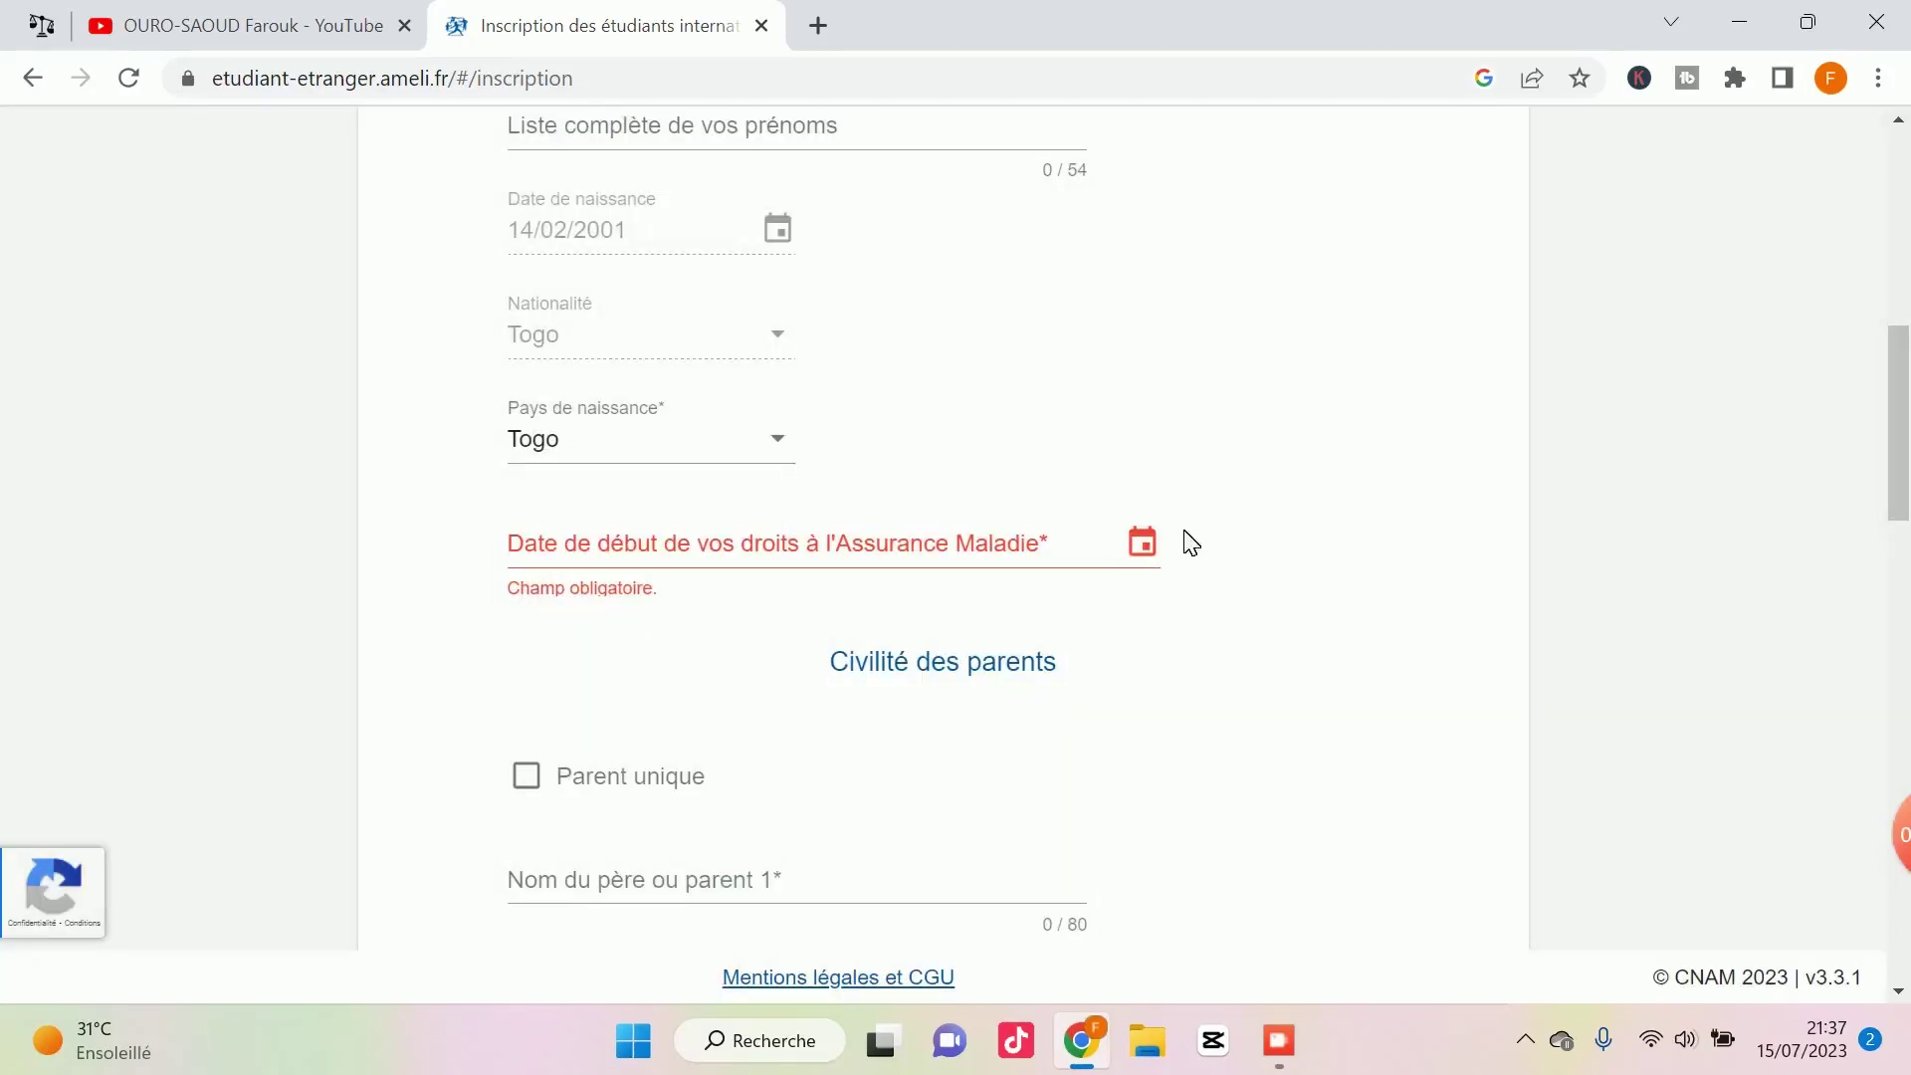
left_click(1137, 553)
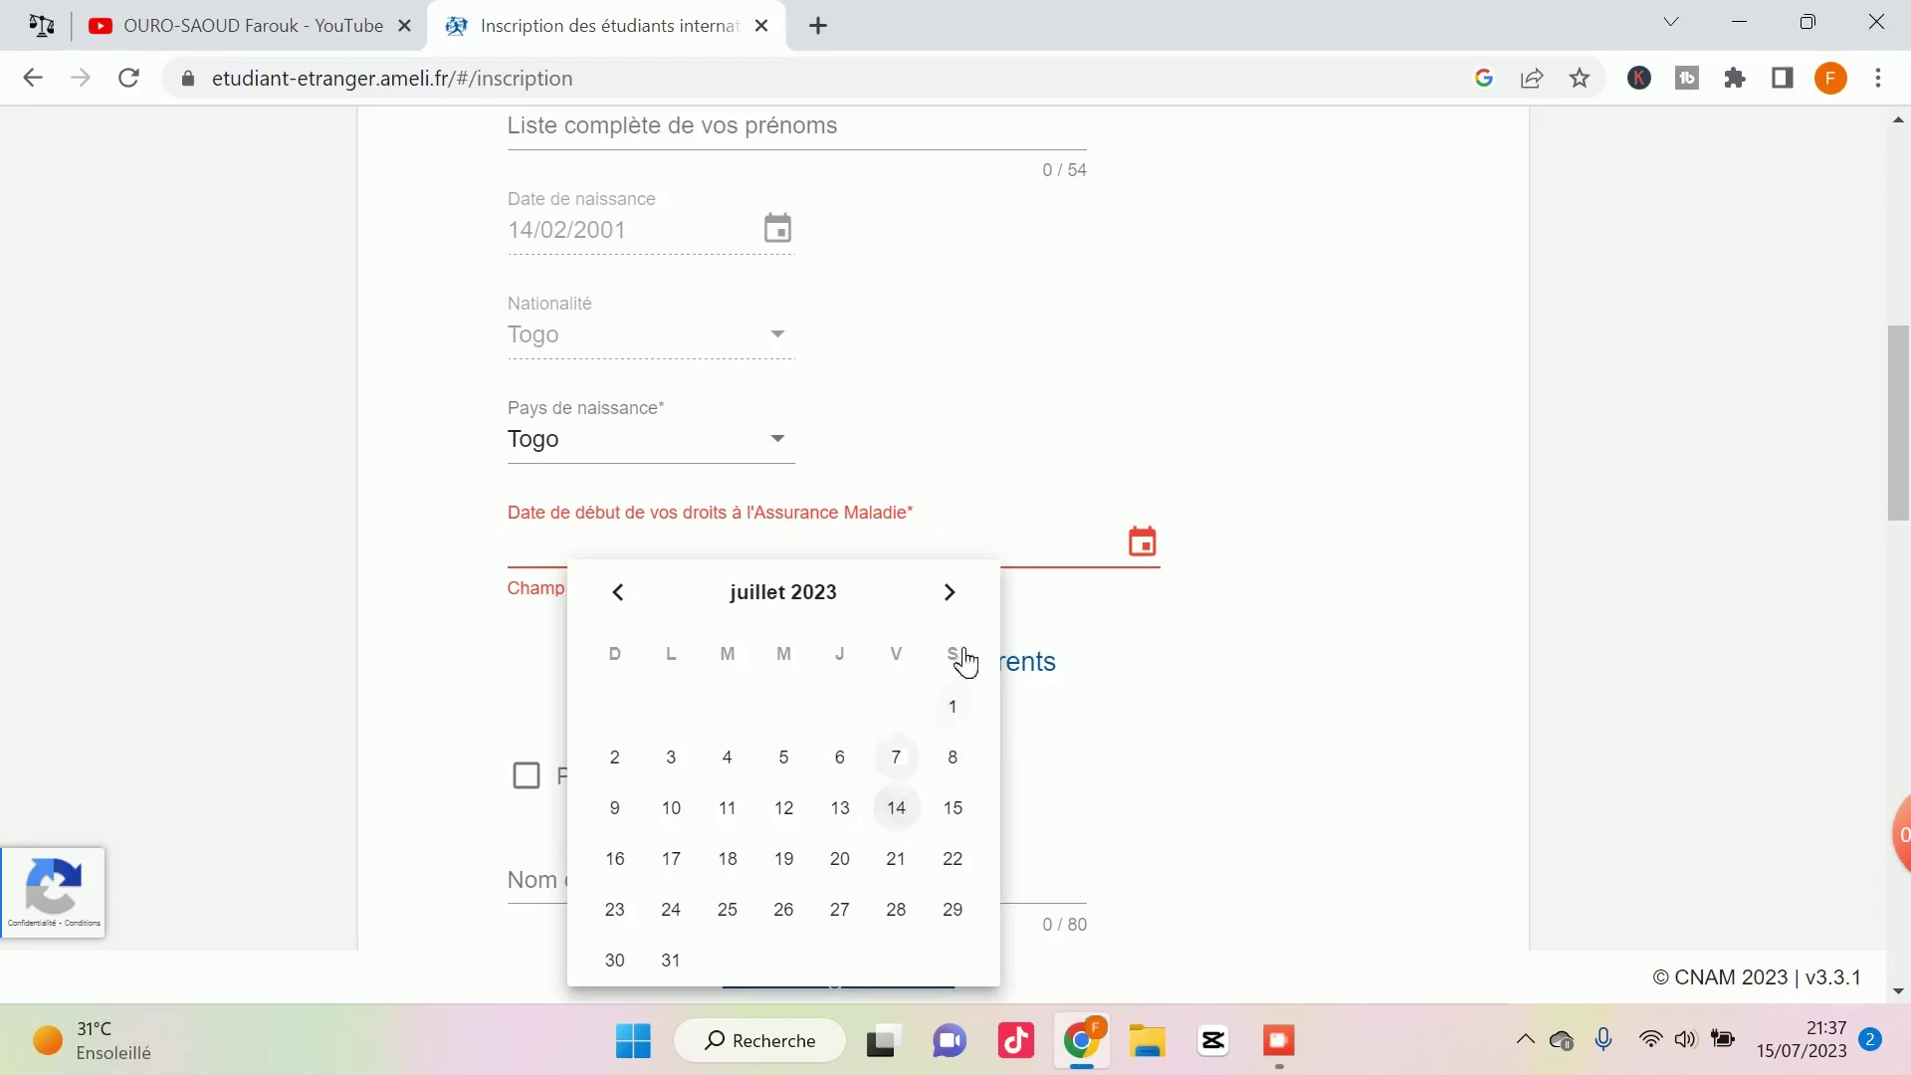
left_click(956, 607)
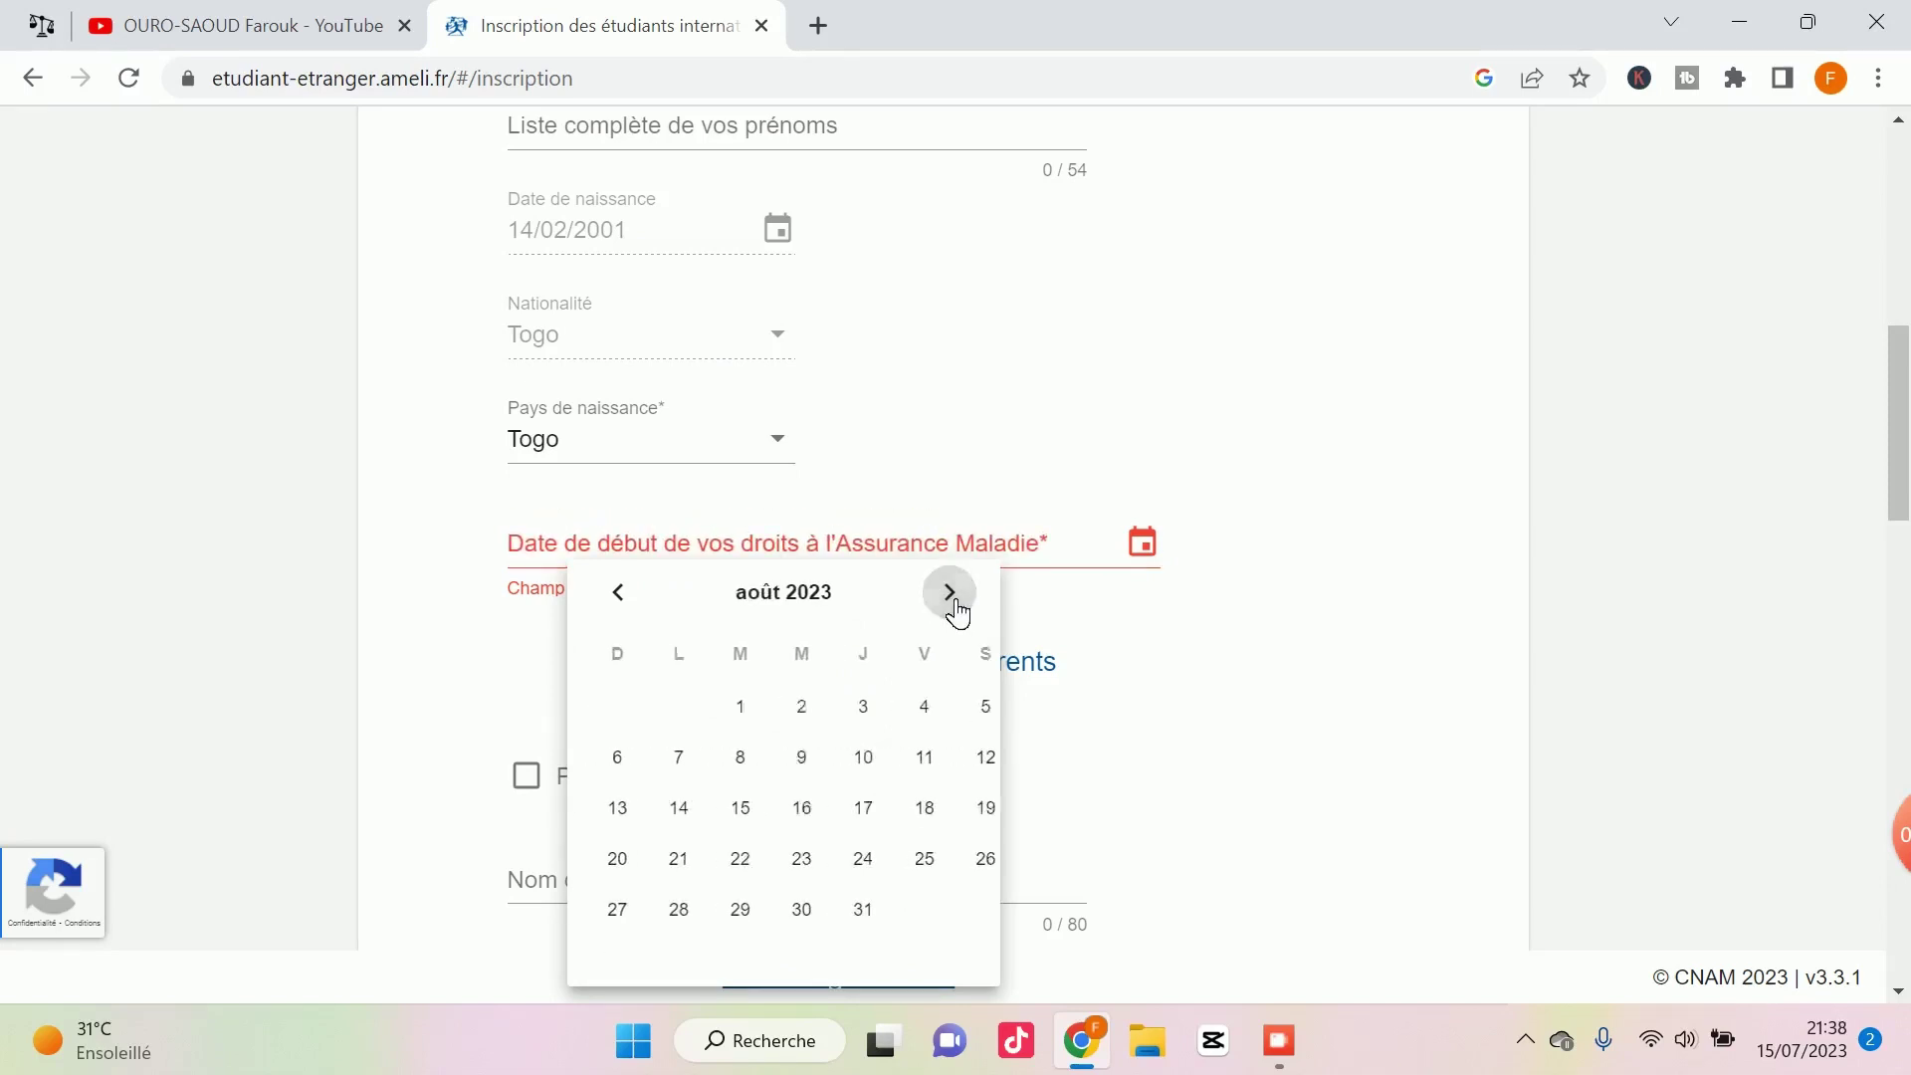
left_click(950, 594)
left_click(618, 593)
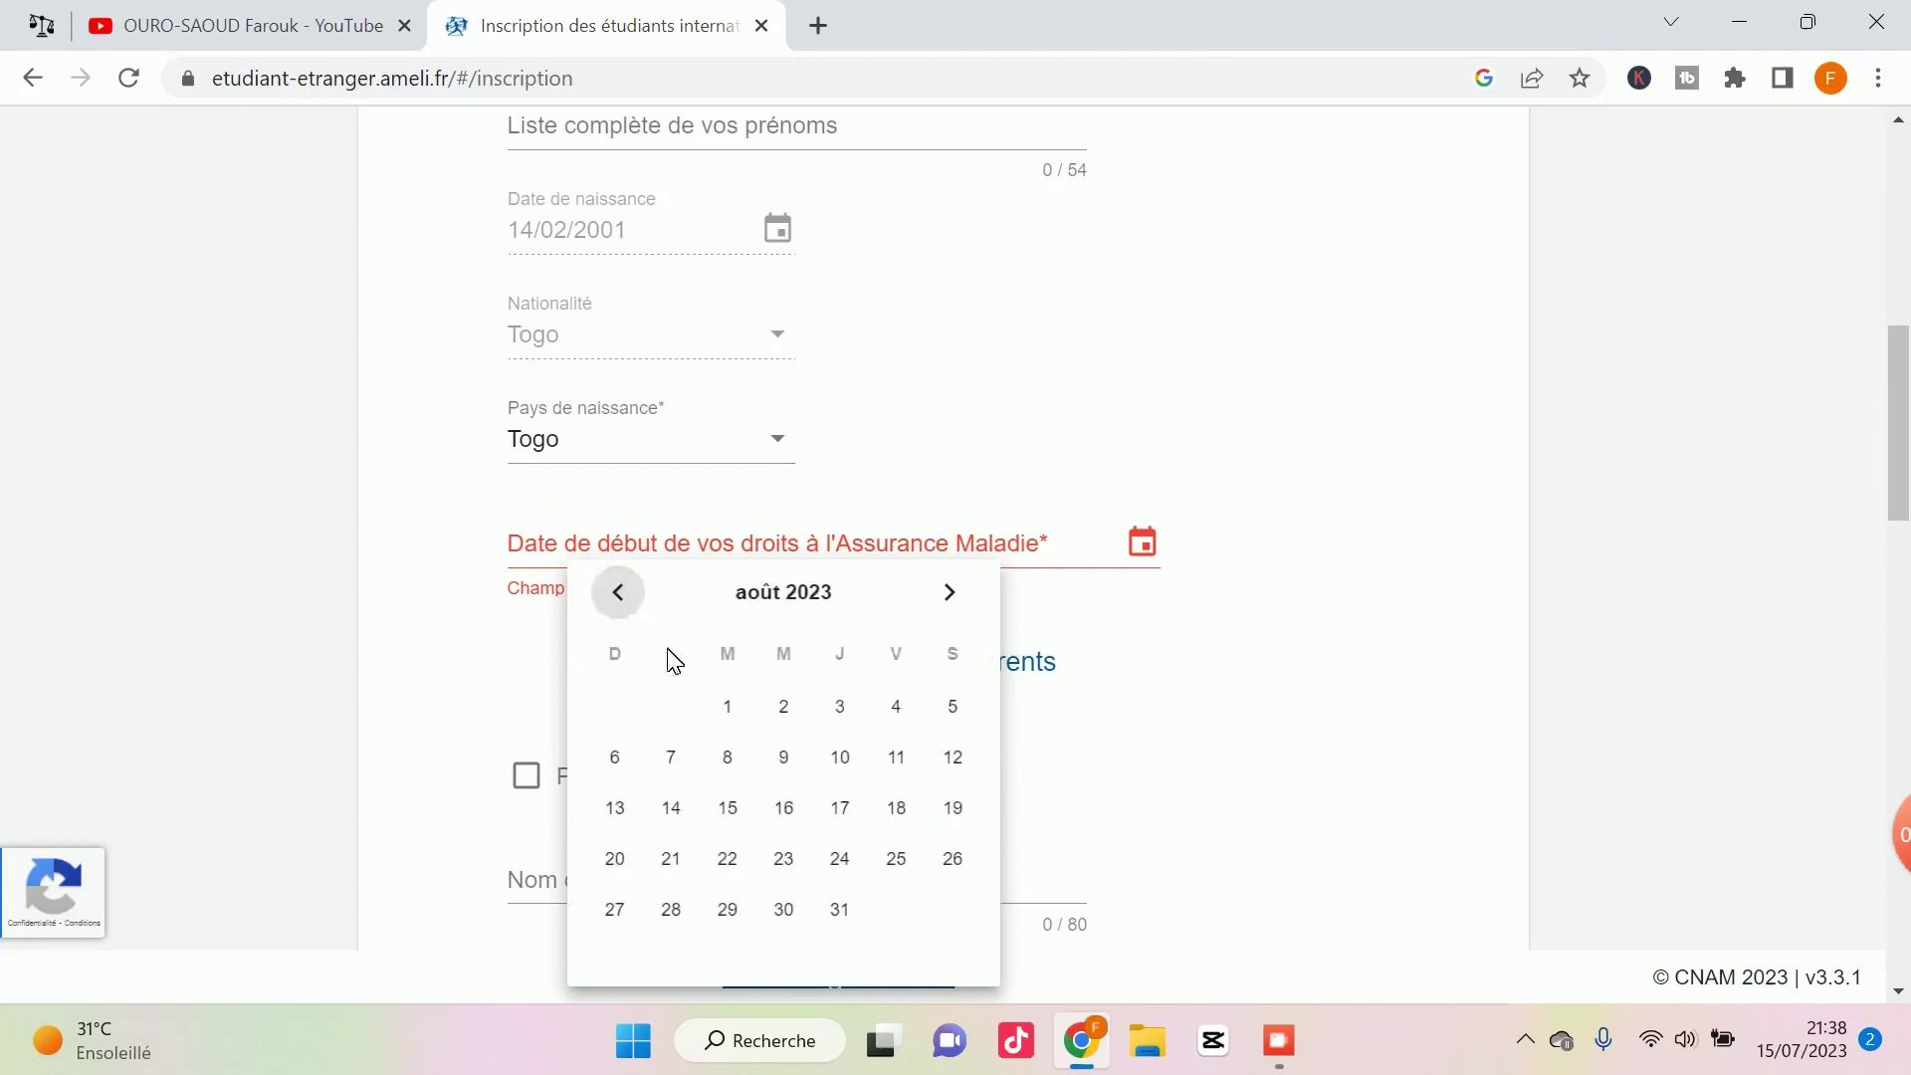
left_click(728, 809)
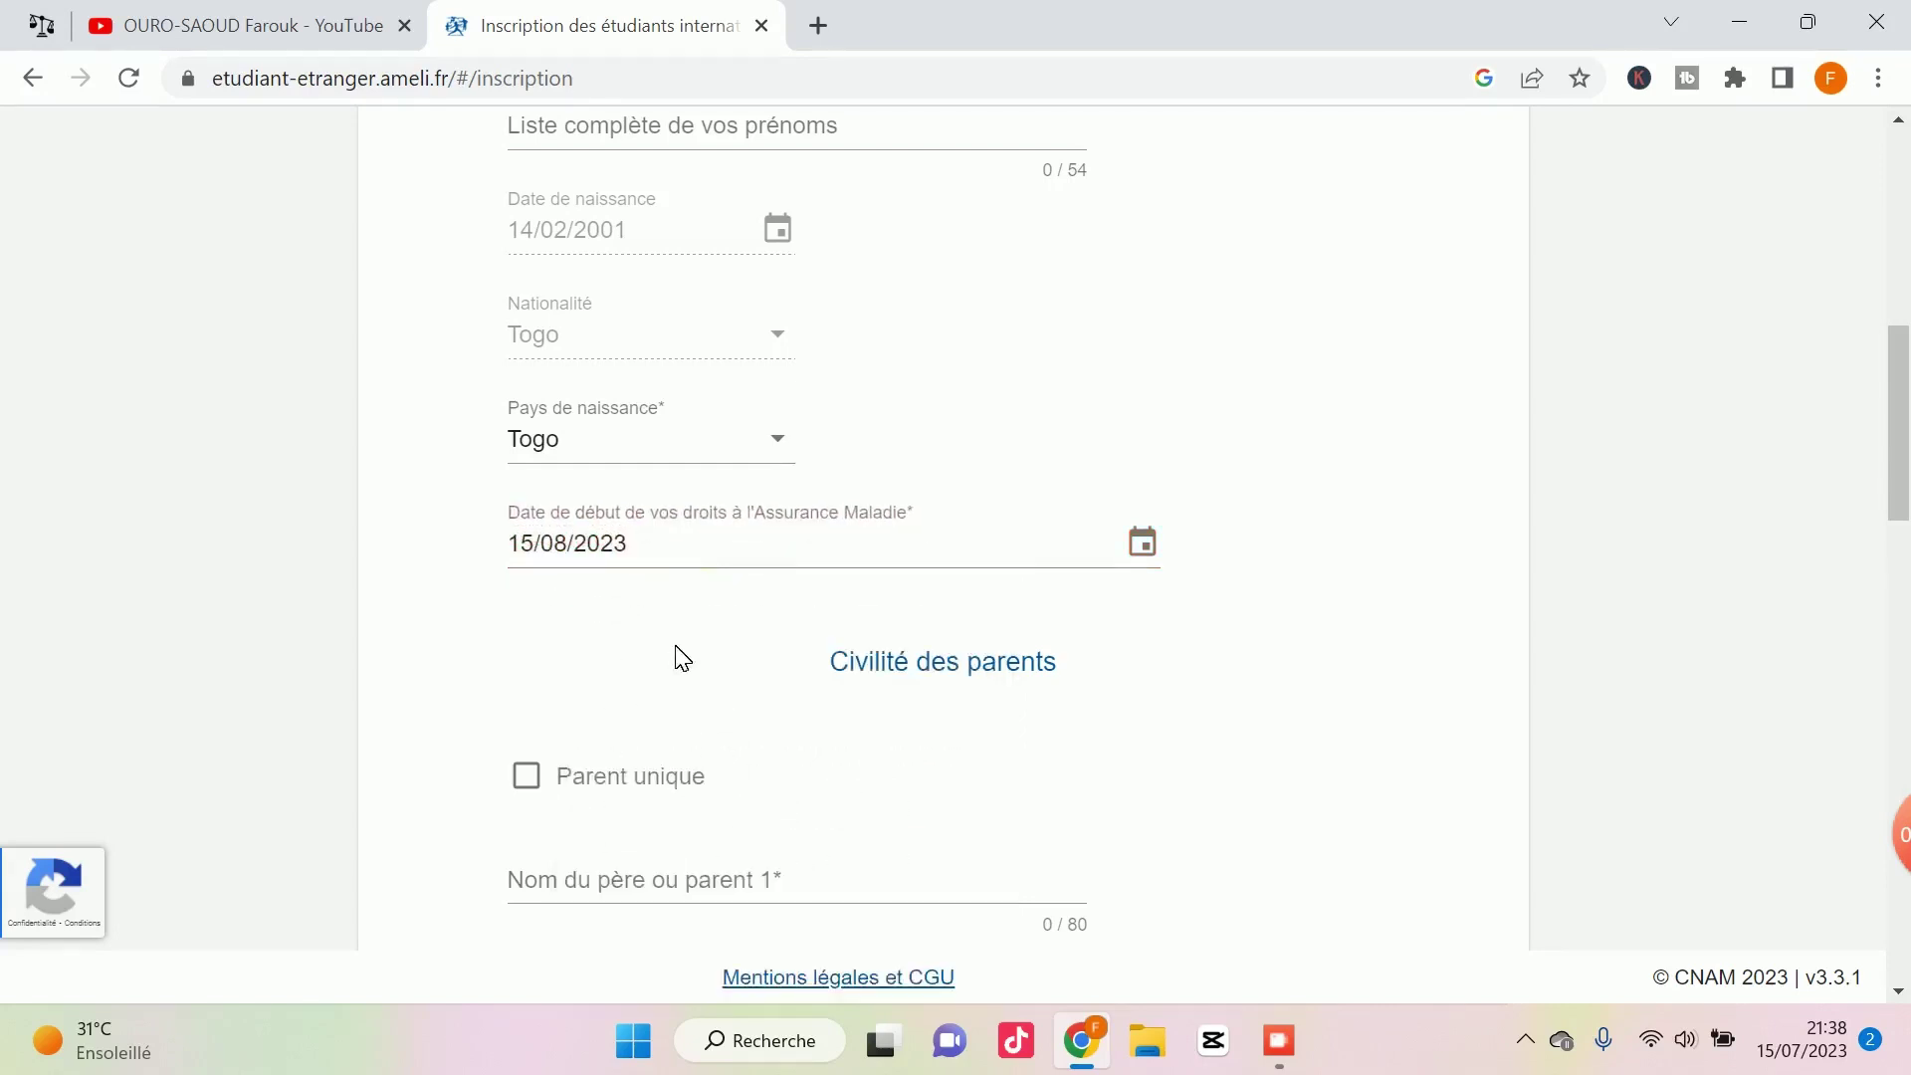
scroll(696, 654, "down", 5)
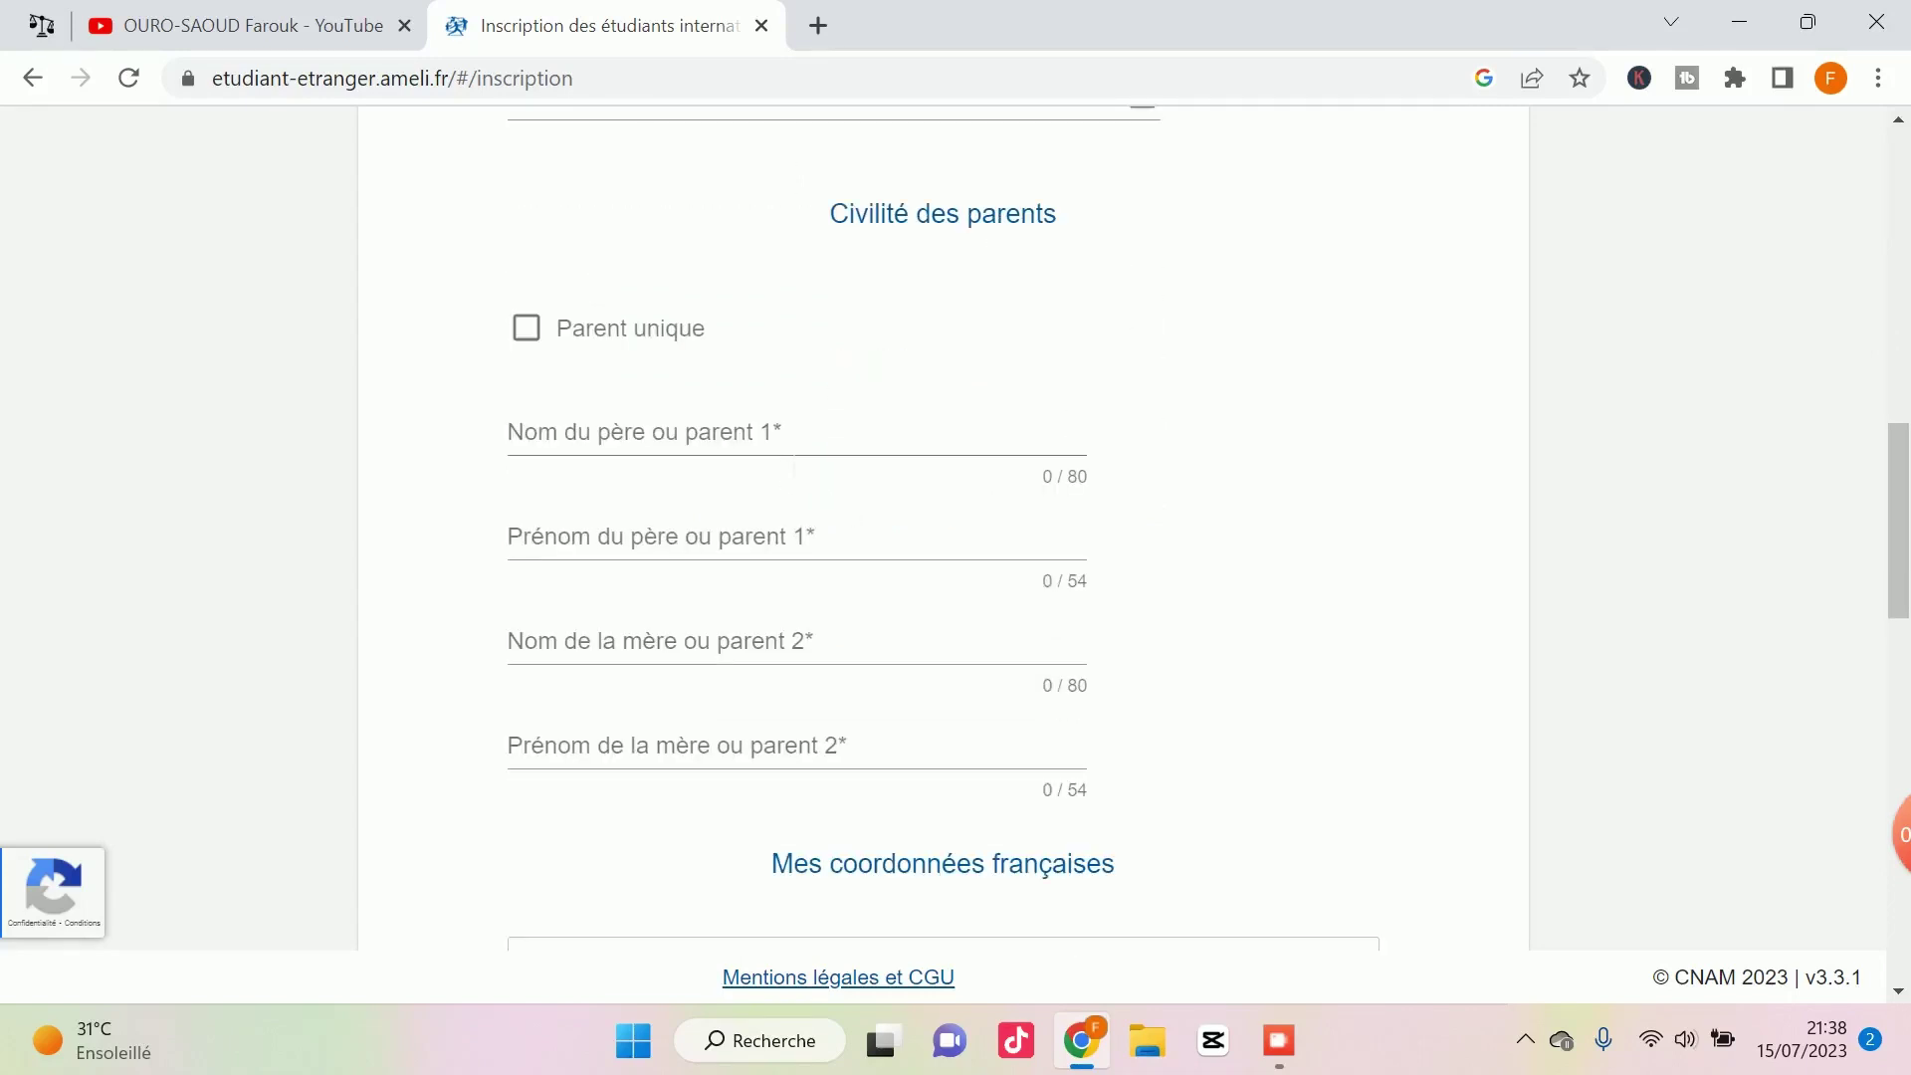
Step: Enter the father's and mother's surnames and first names in the parents' section
left_click(613, 446)
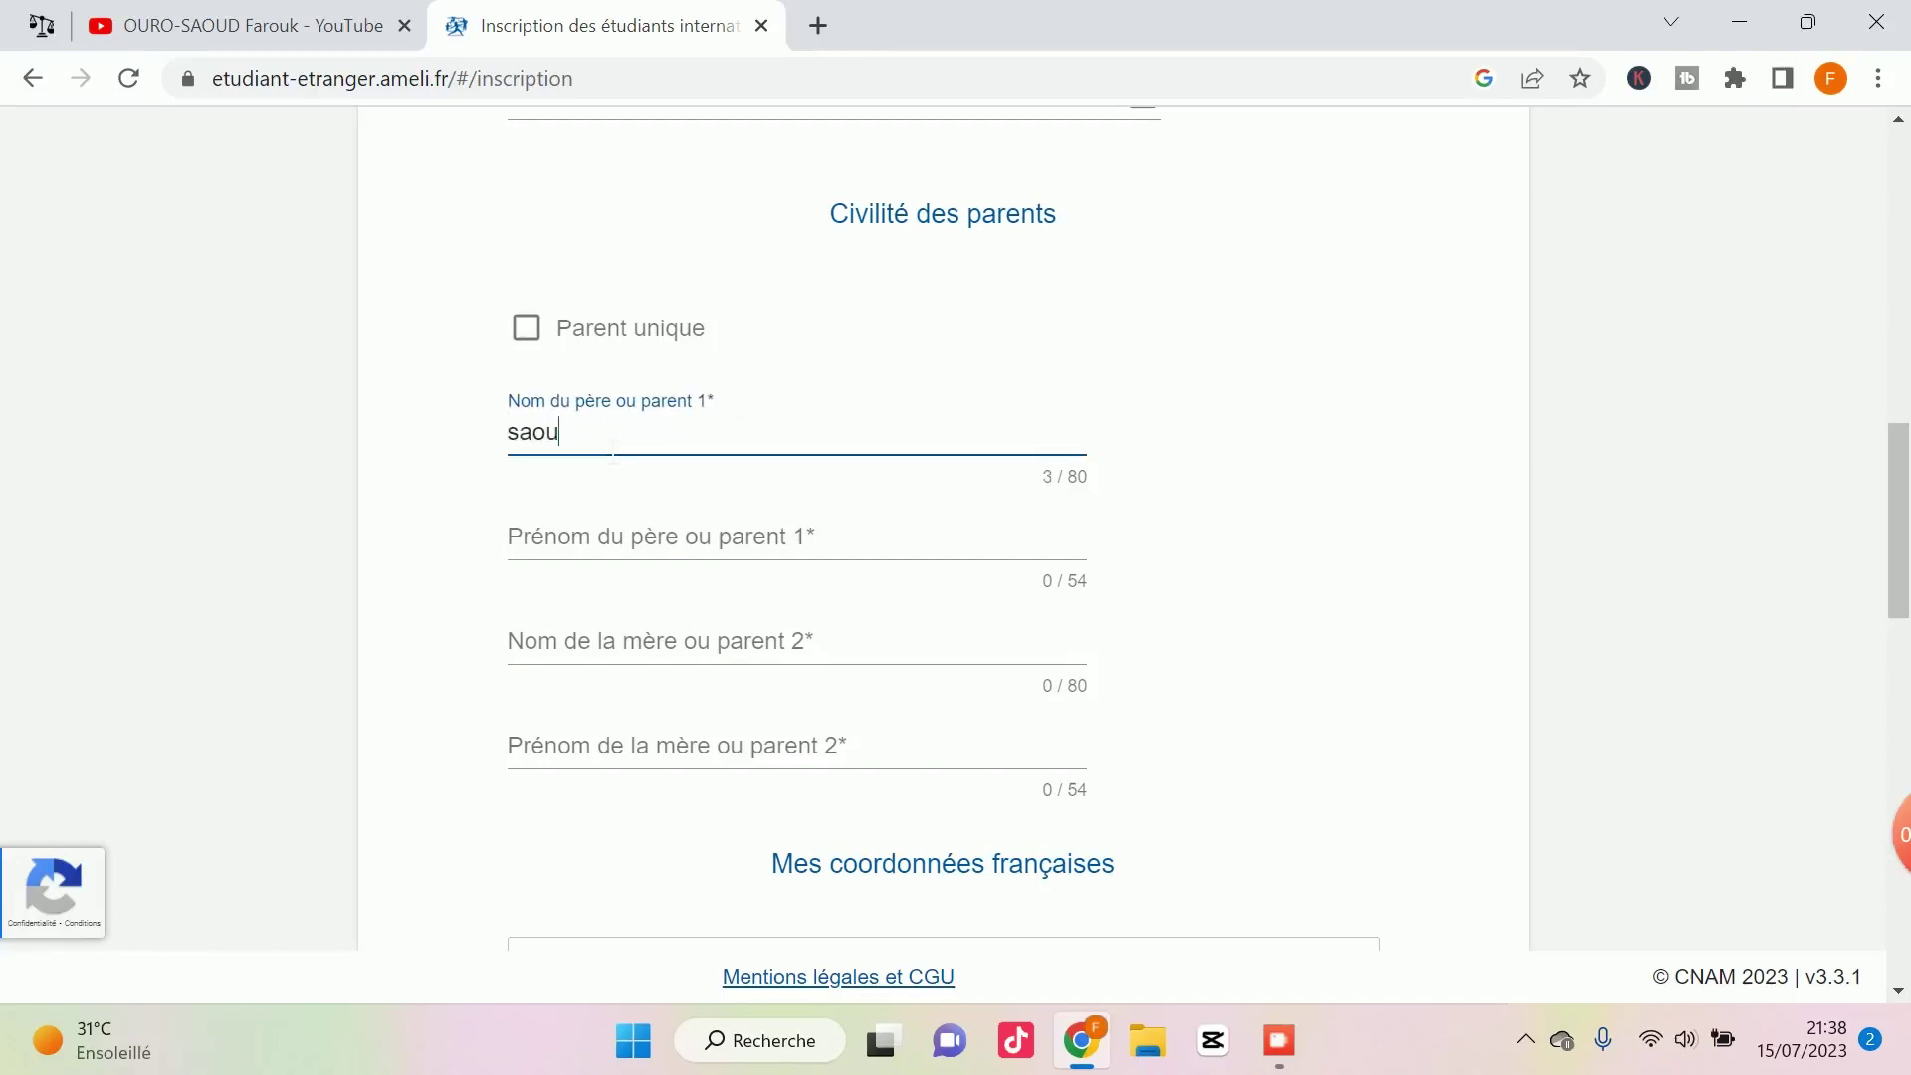
left_click(616, 555)
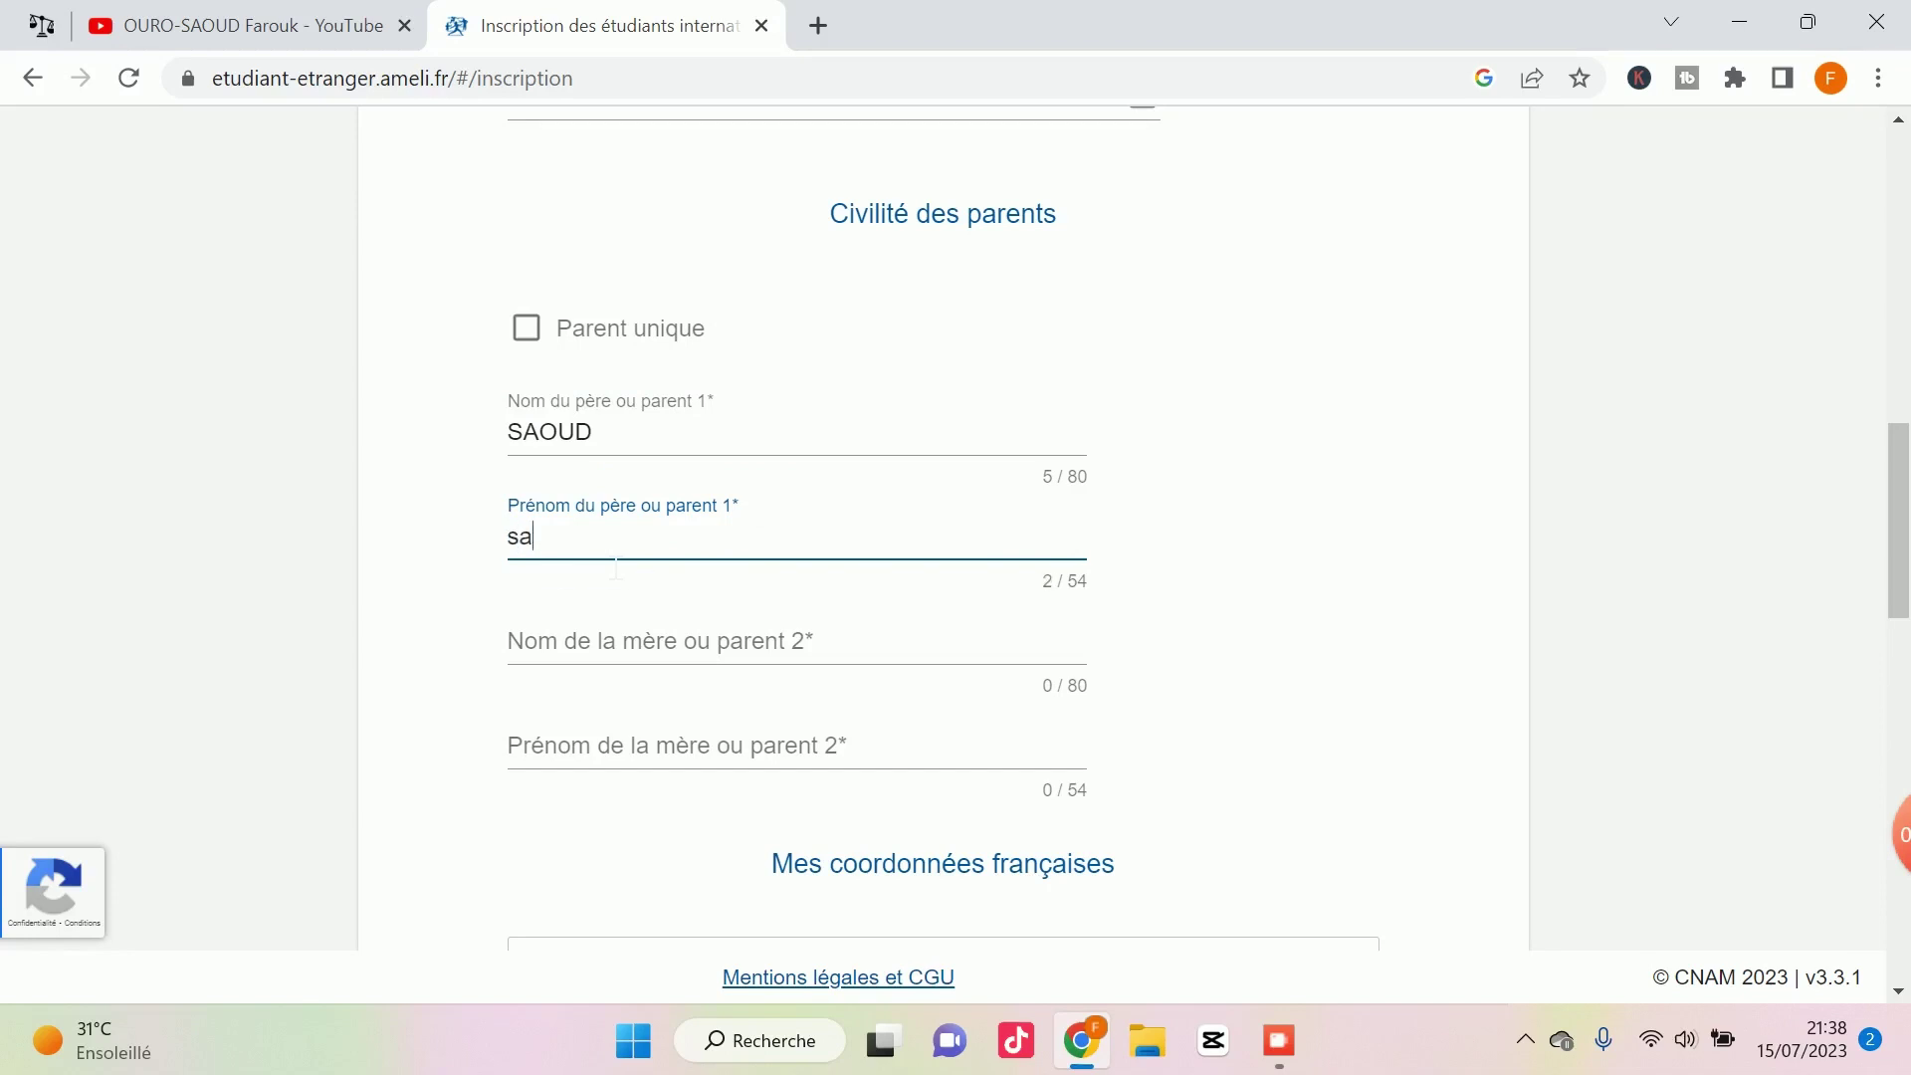
left_click(644, 659)
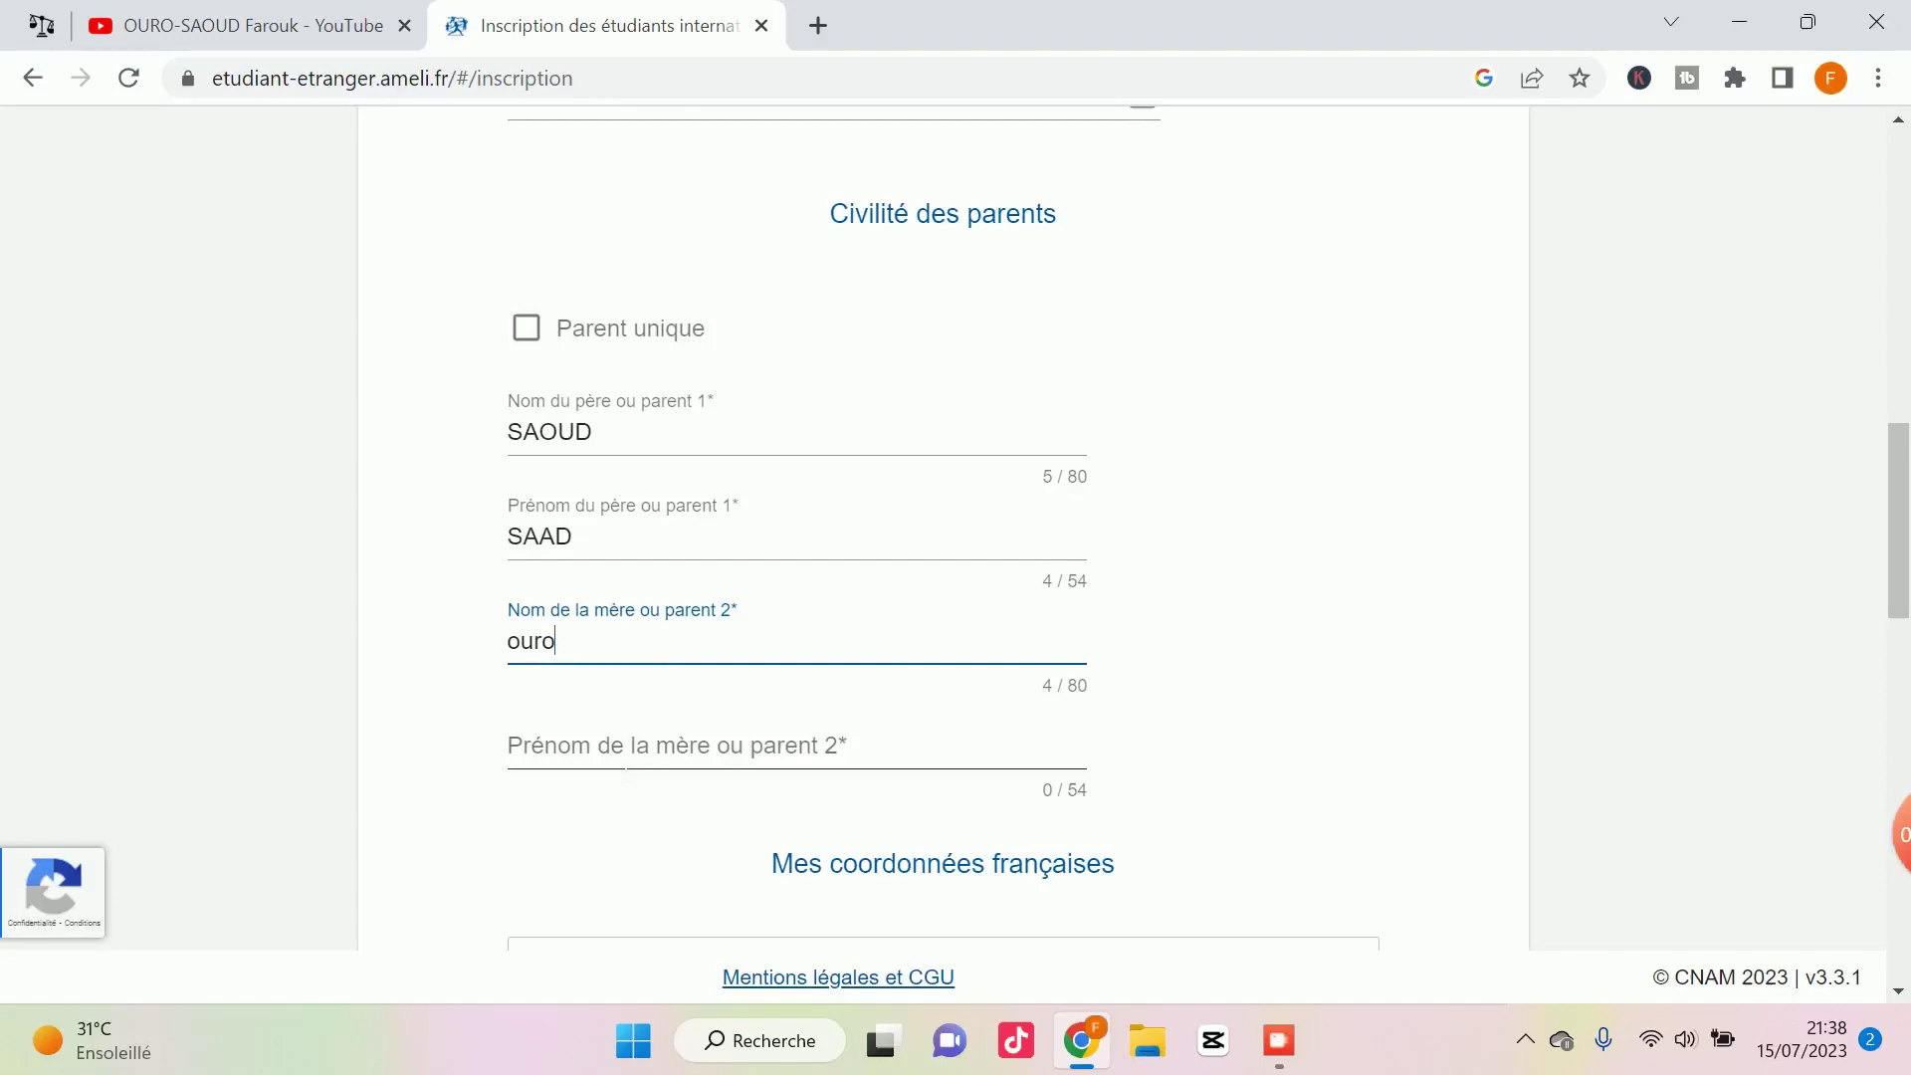
left_click(650, 768)
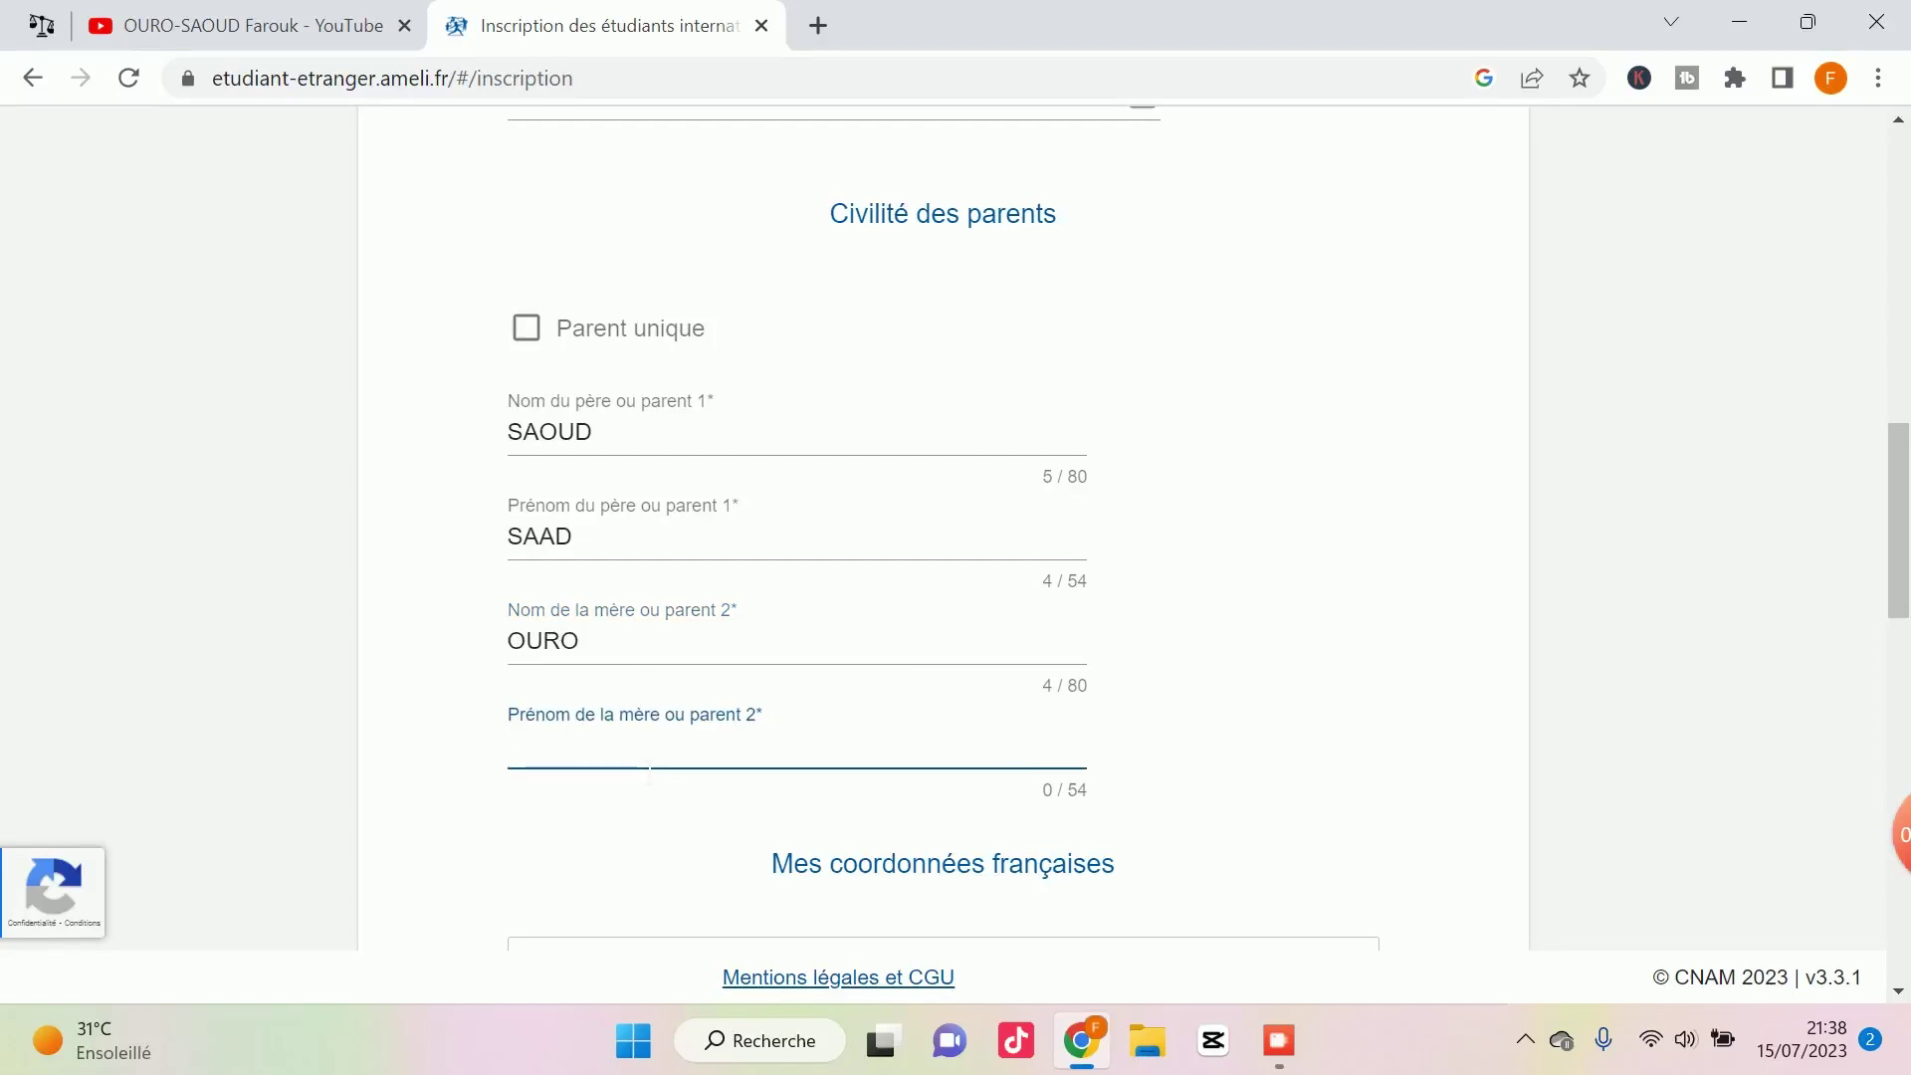
type("fard")
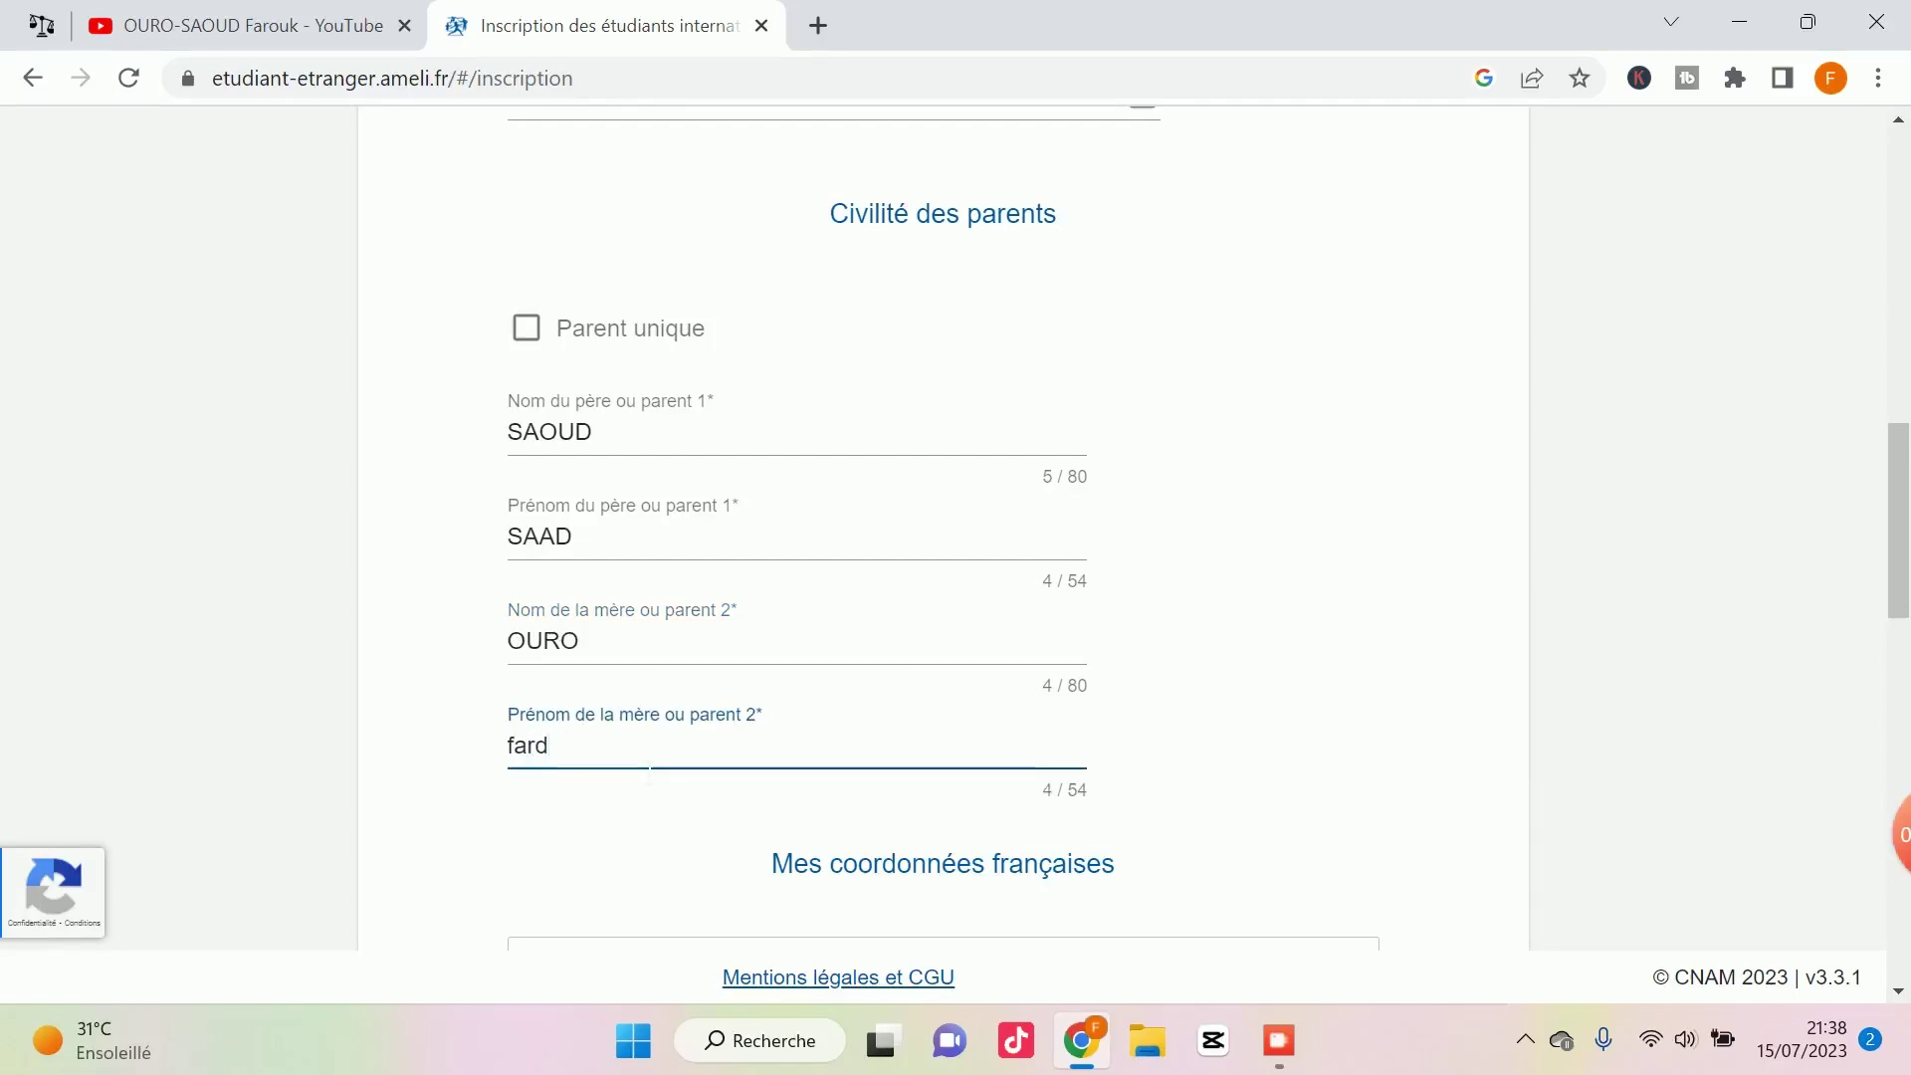
scroll(597, 468, "down", 1)
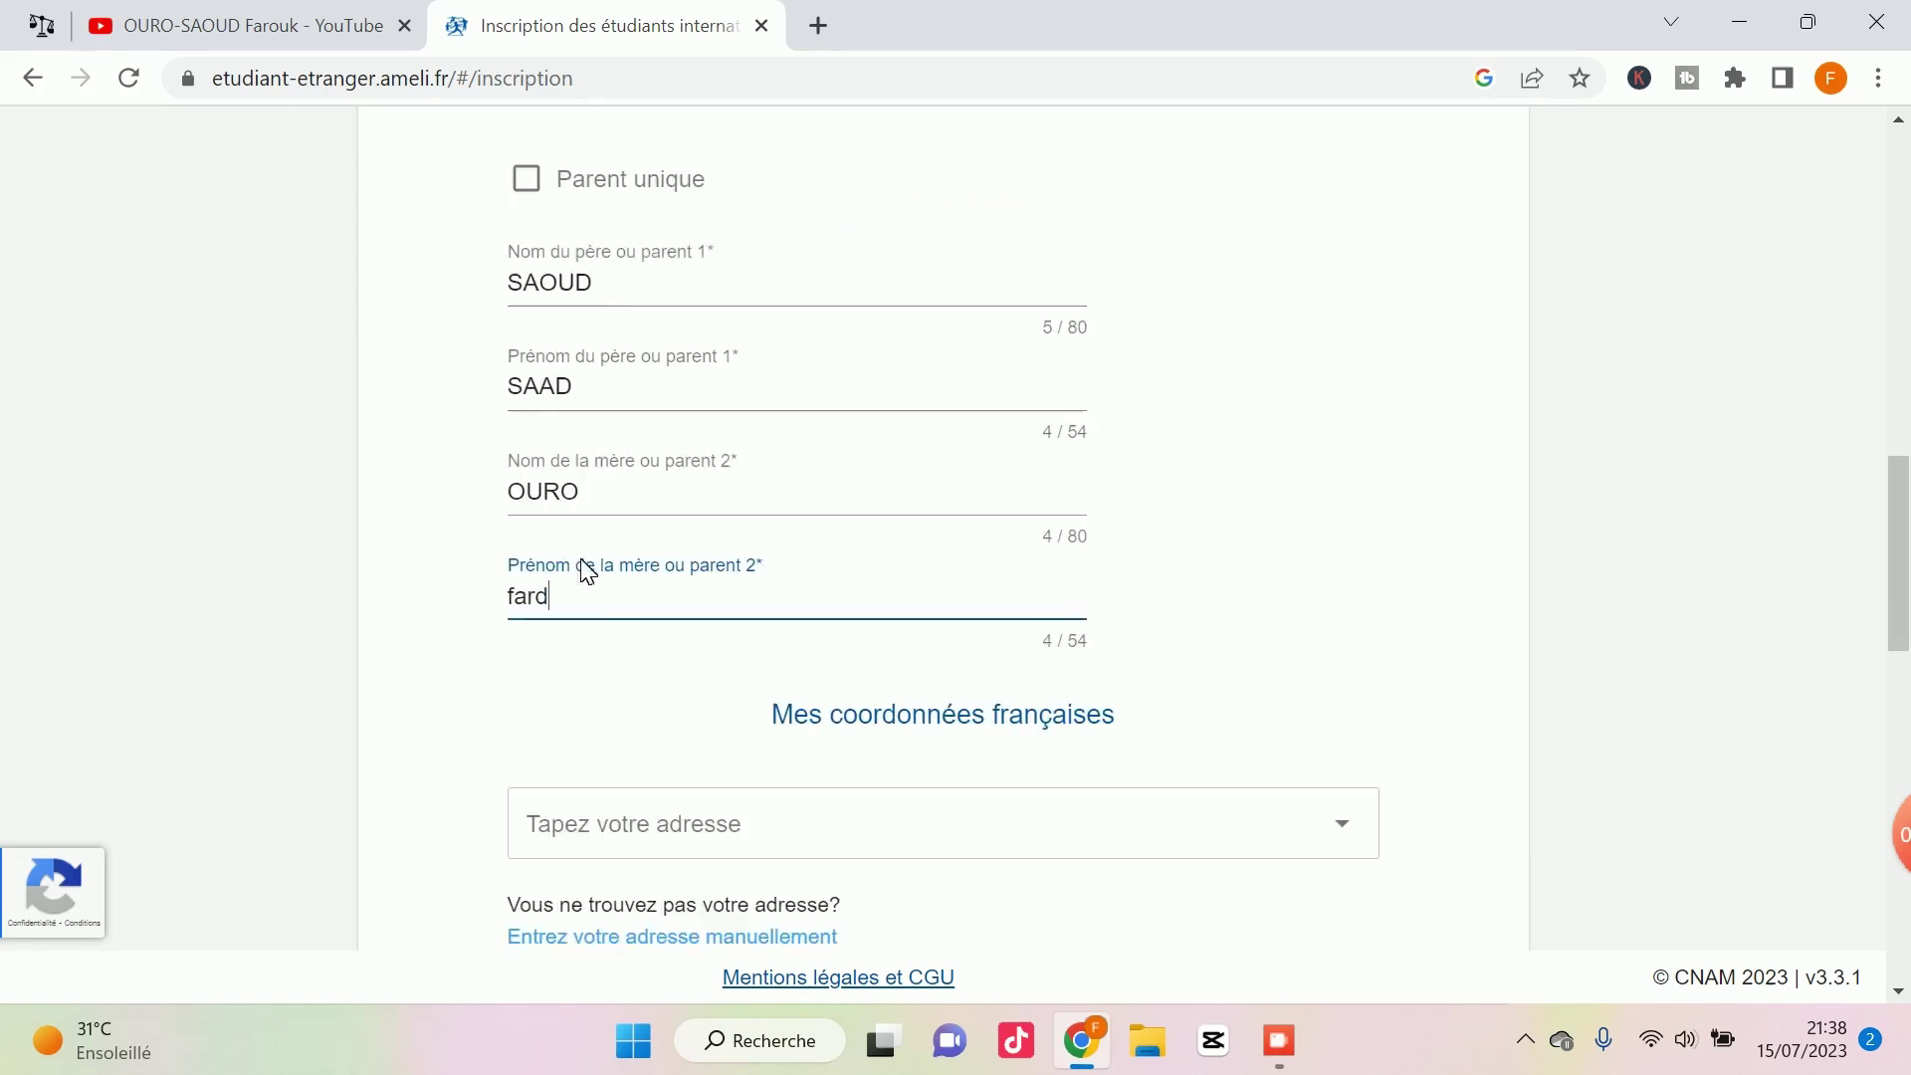
scroll(597, 566, "down", 3)
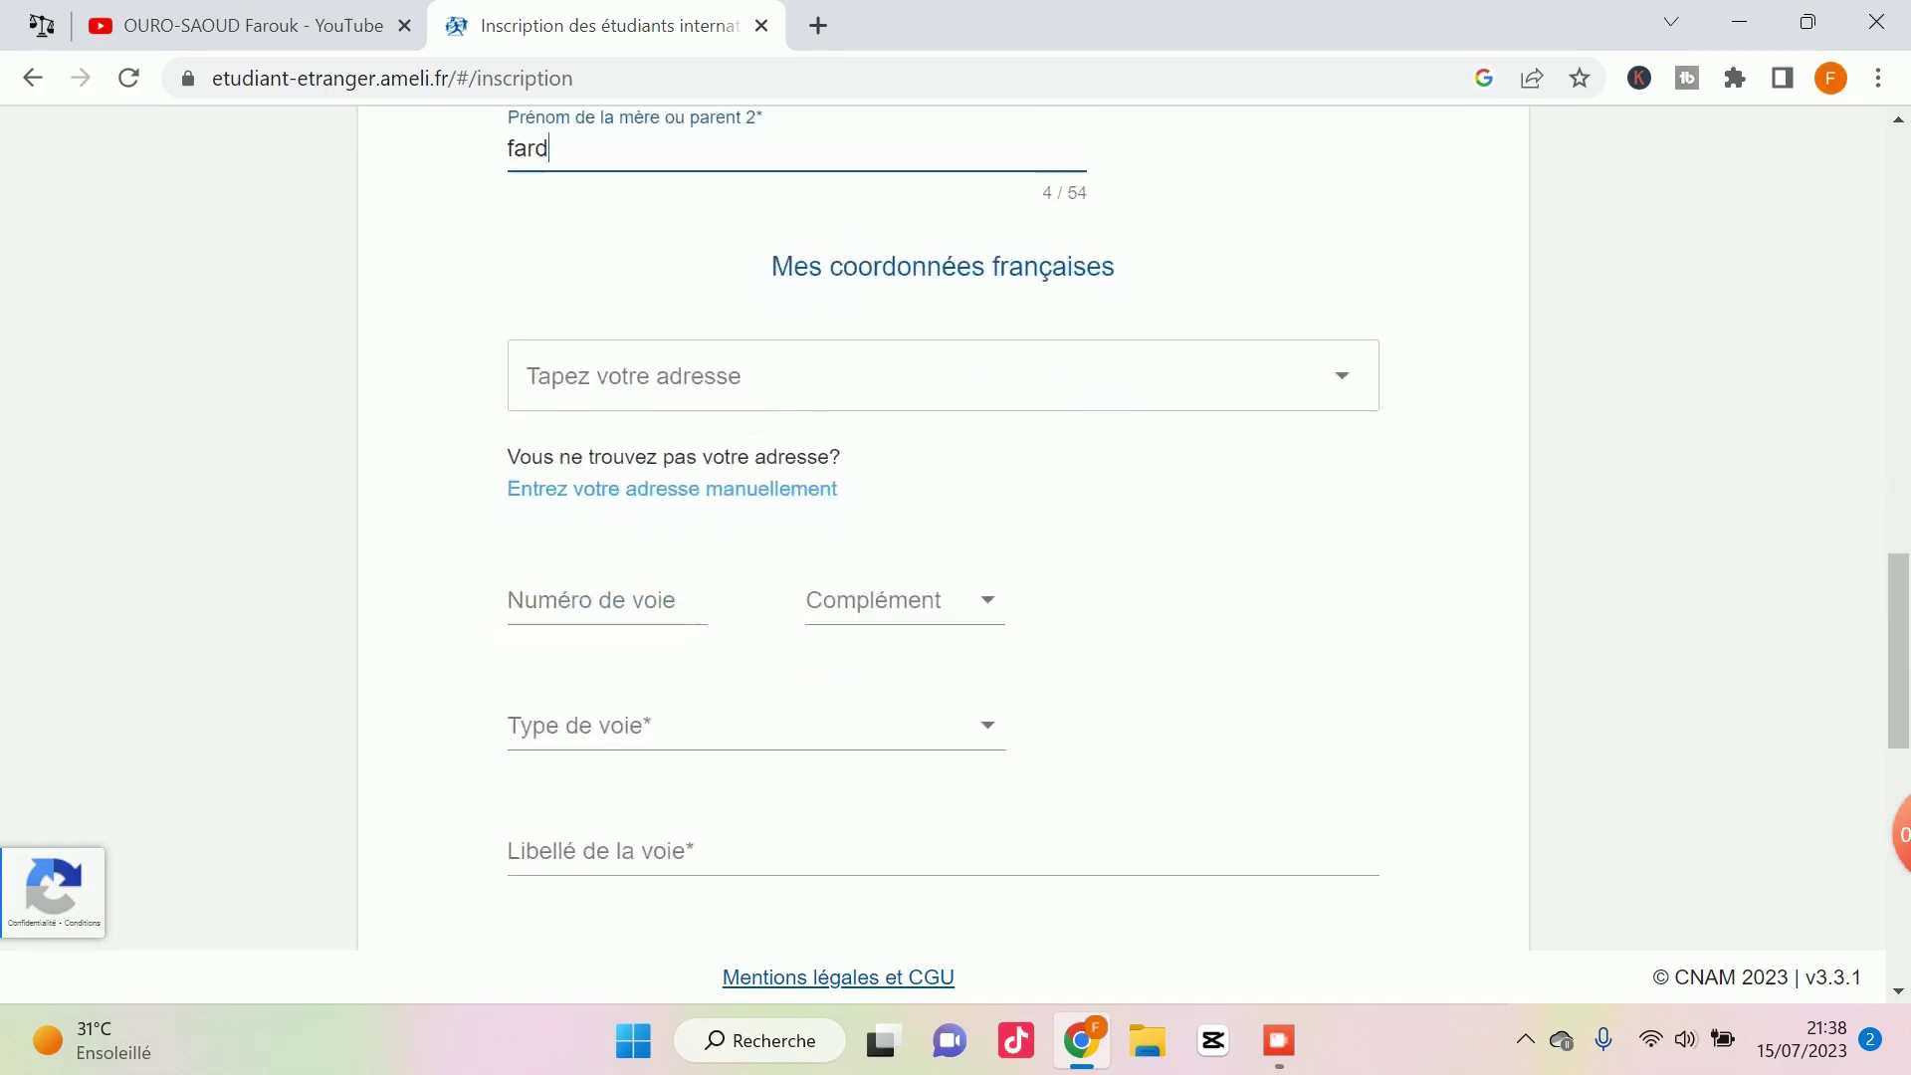
Step: Pick Avenue from the Type de voie list for the home address
scroll(687, 670, "down", 1)
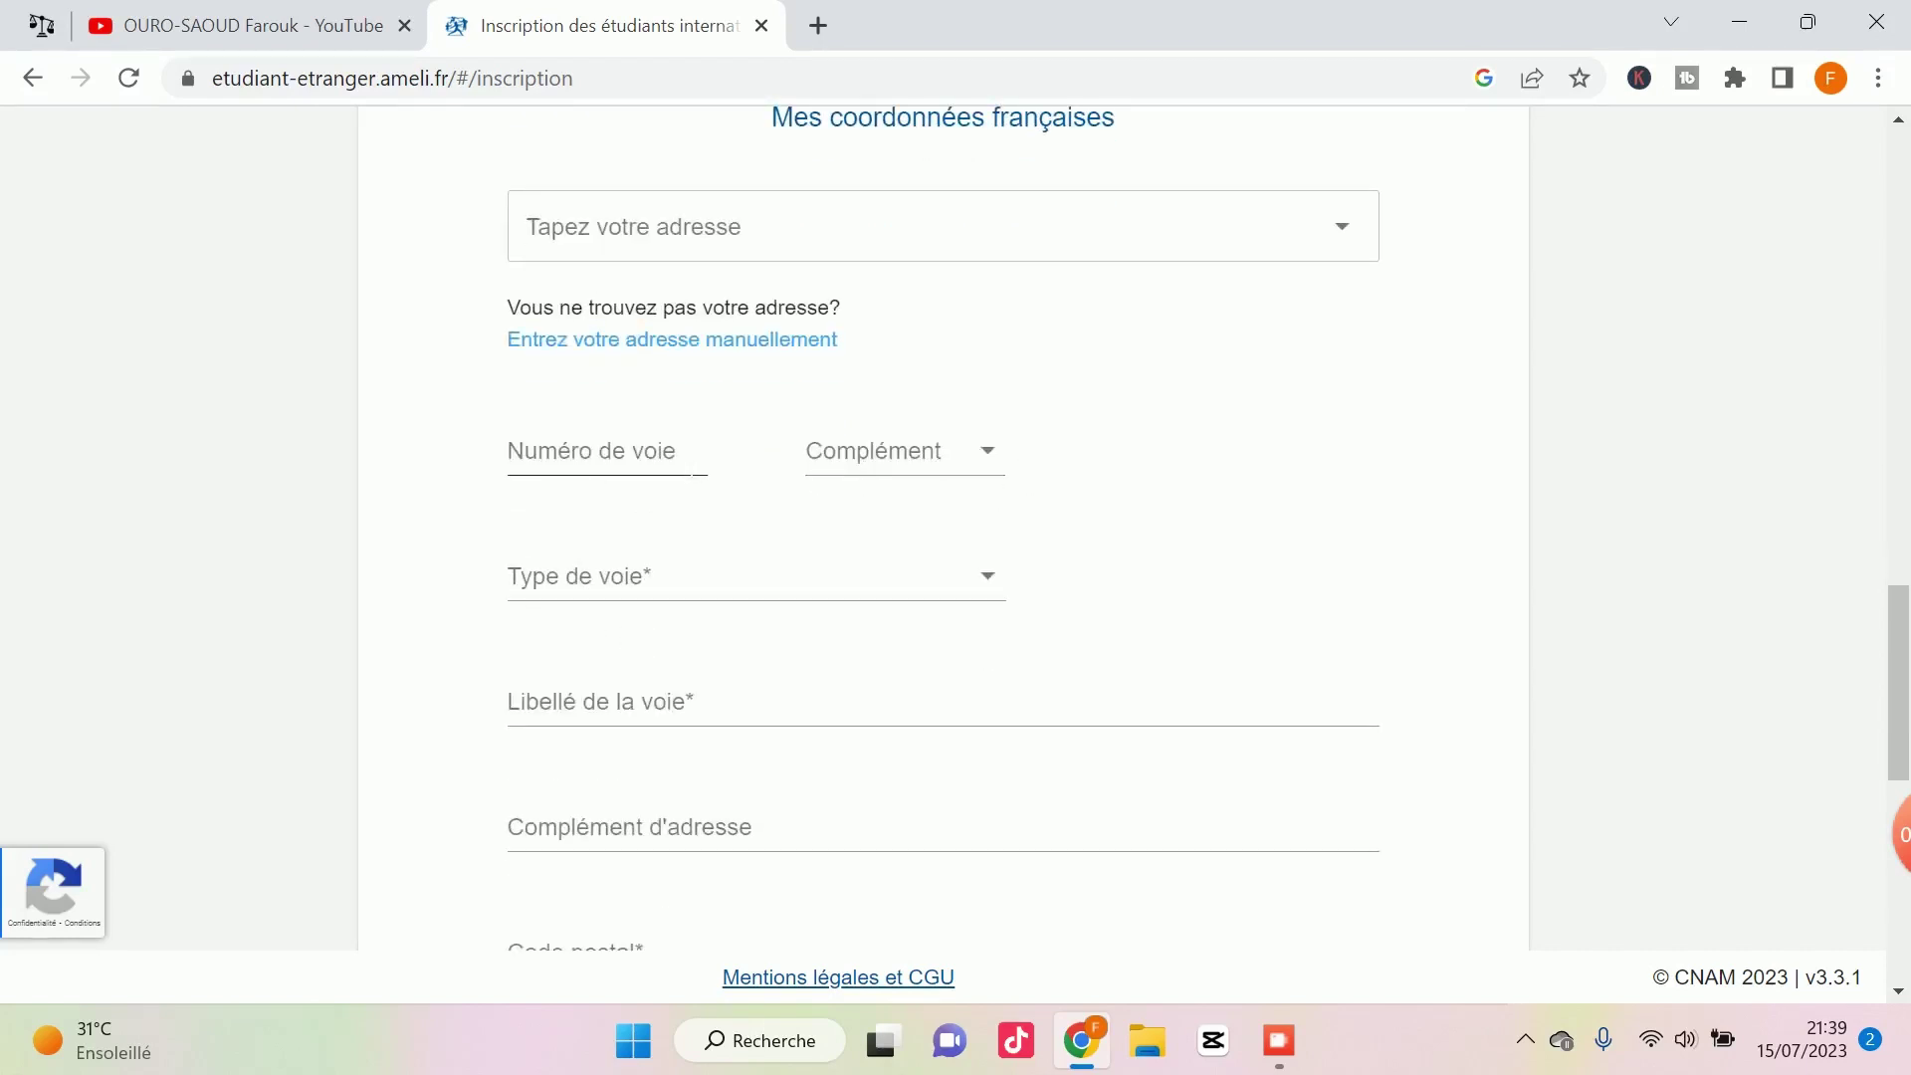
scroll(624, 458, "down", 1)
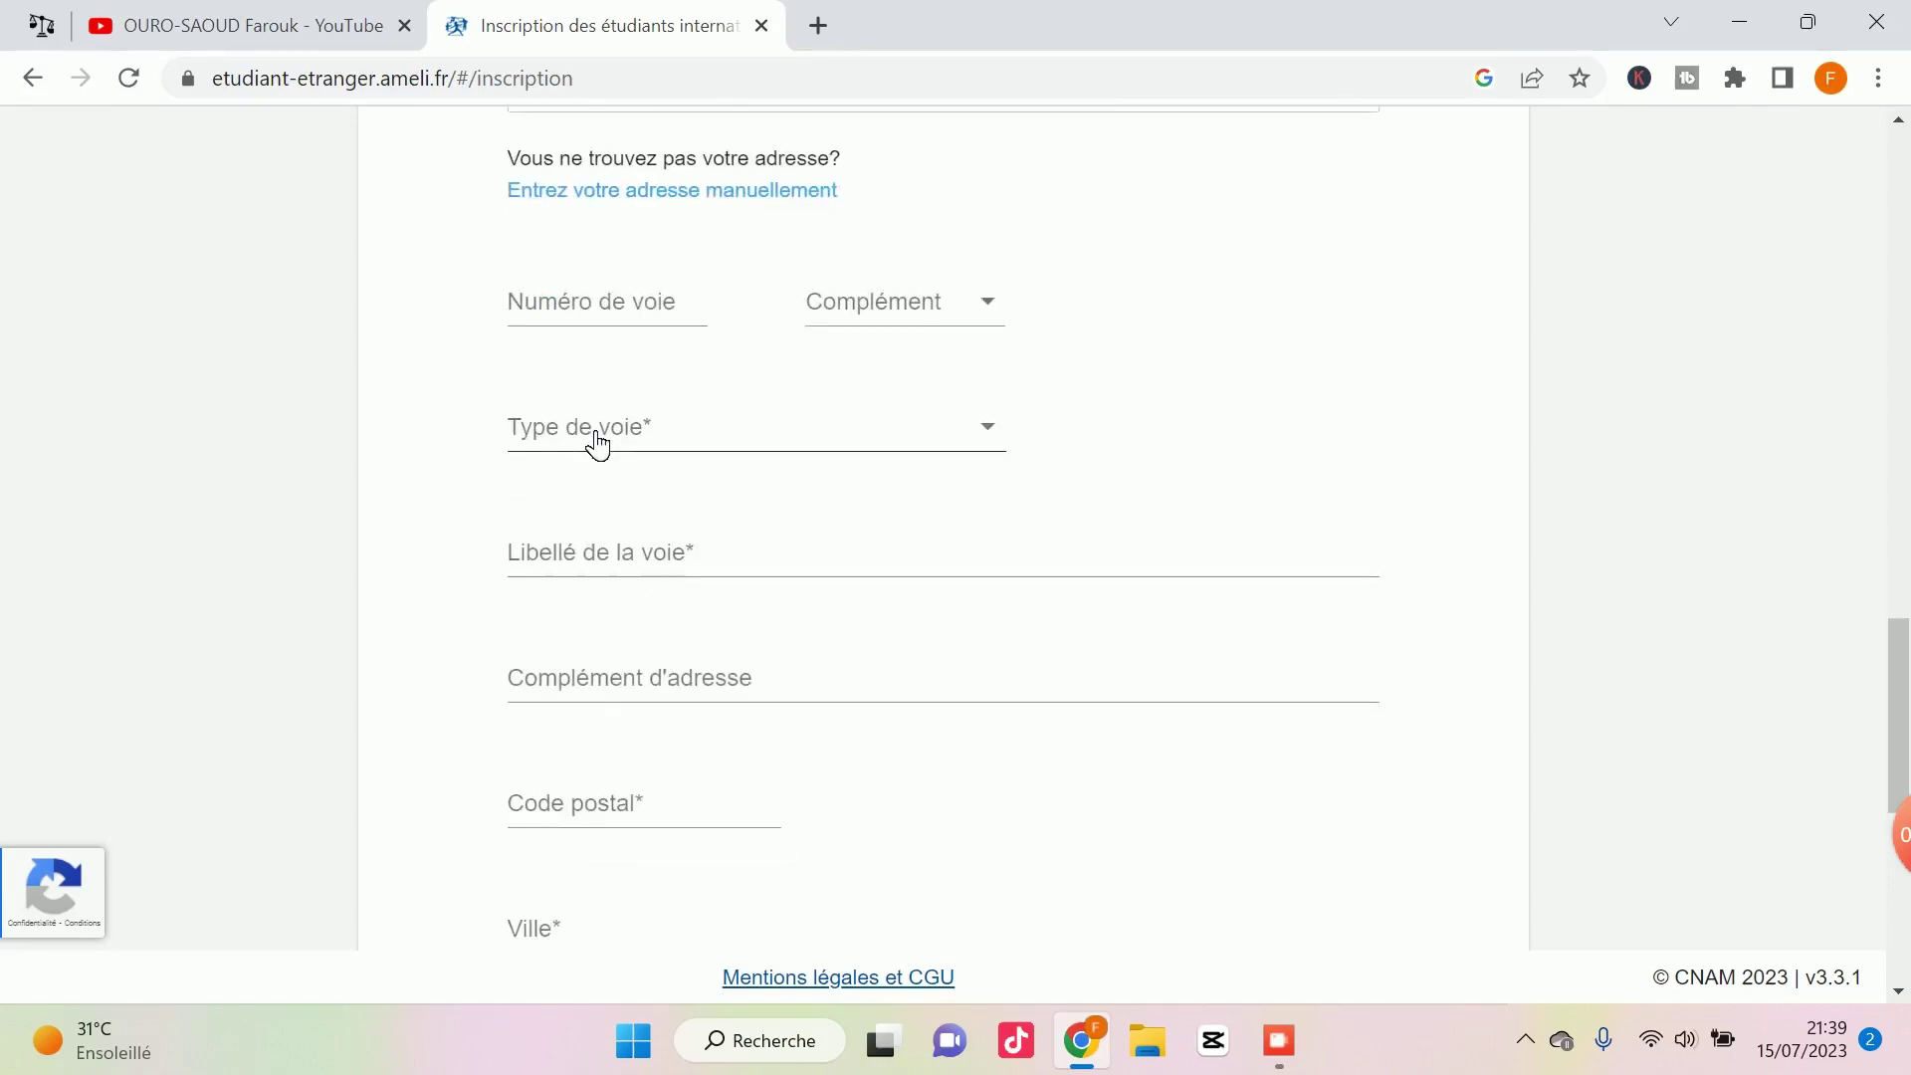
left_click(627, 430)
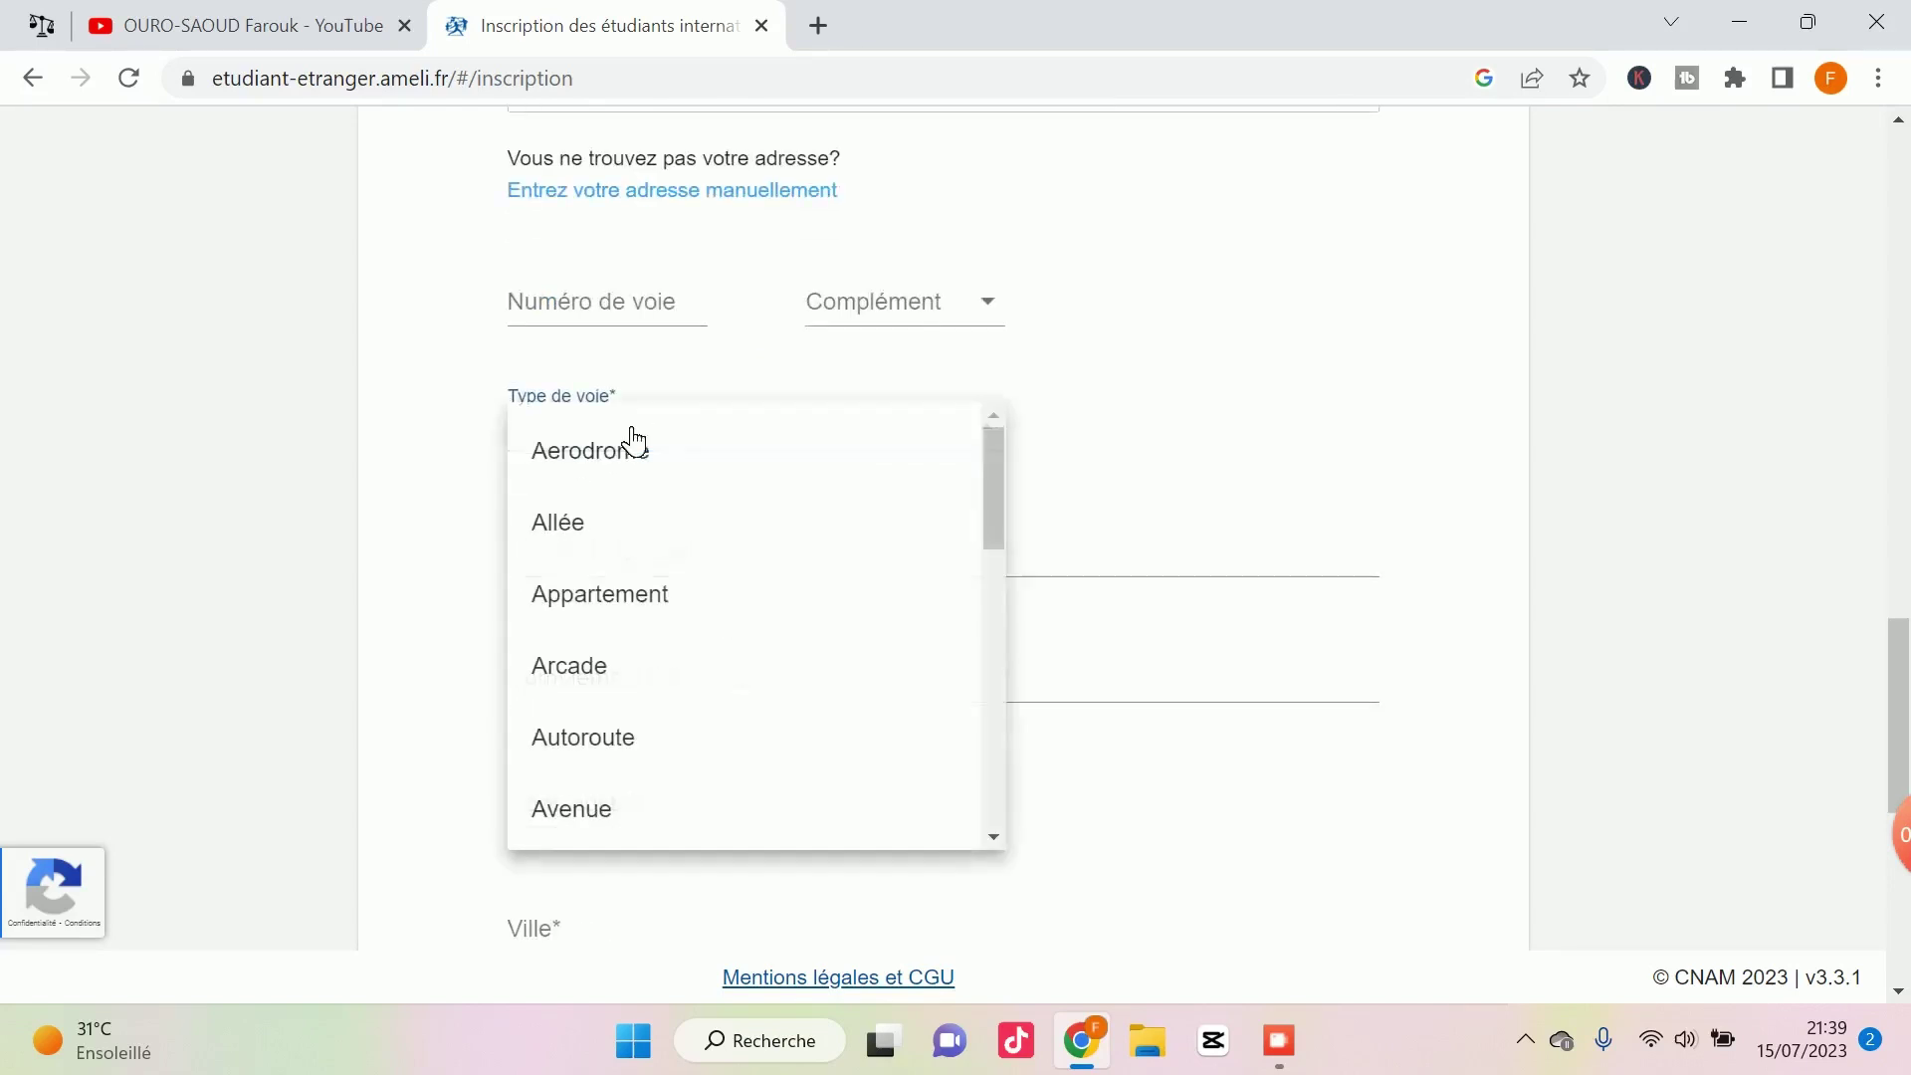
scroll(661, 627, "down", 15)
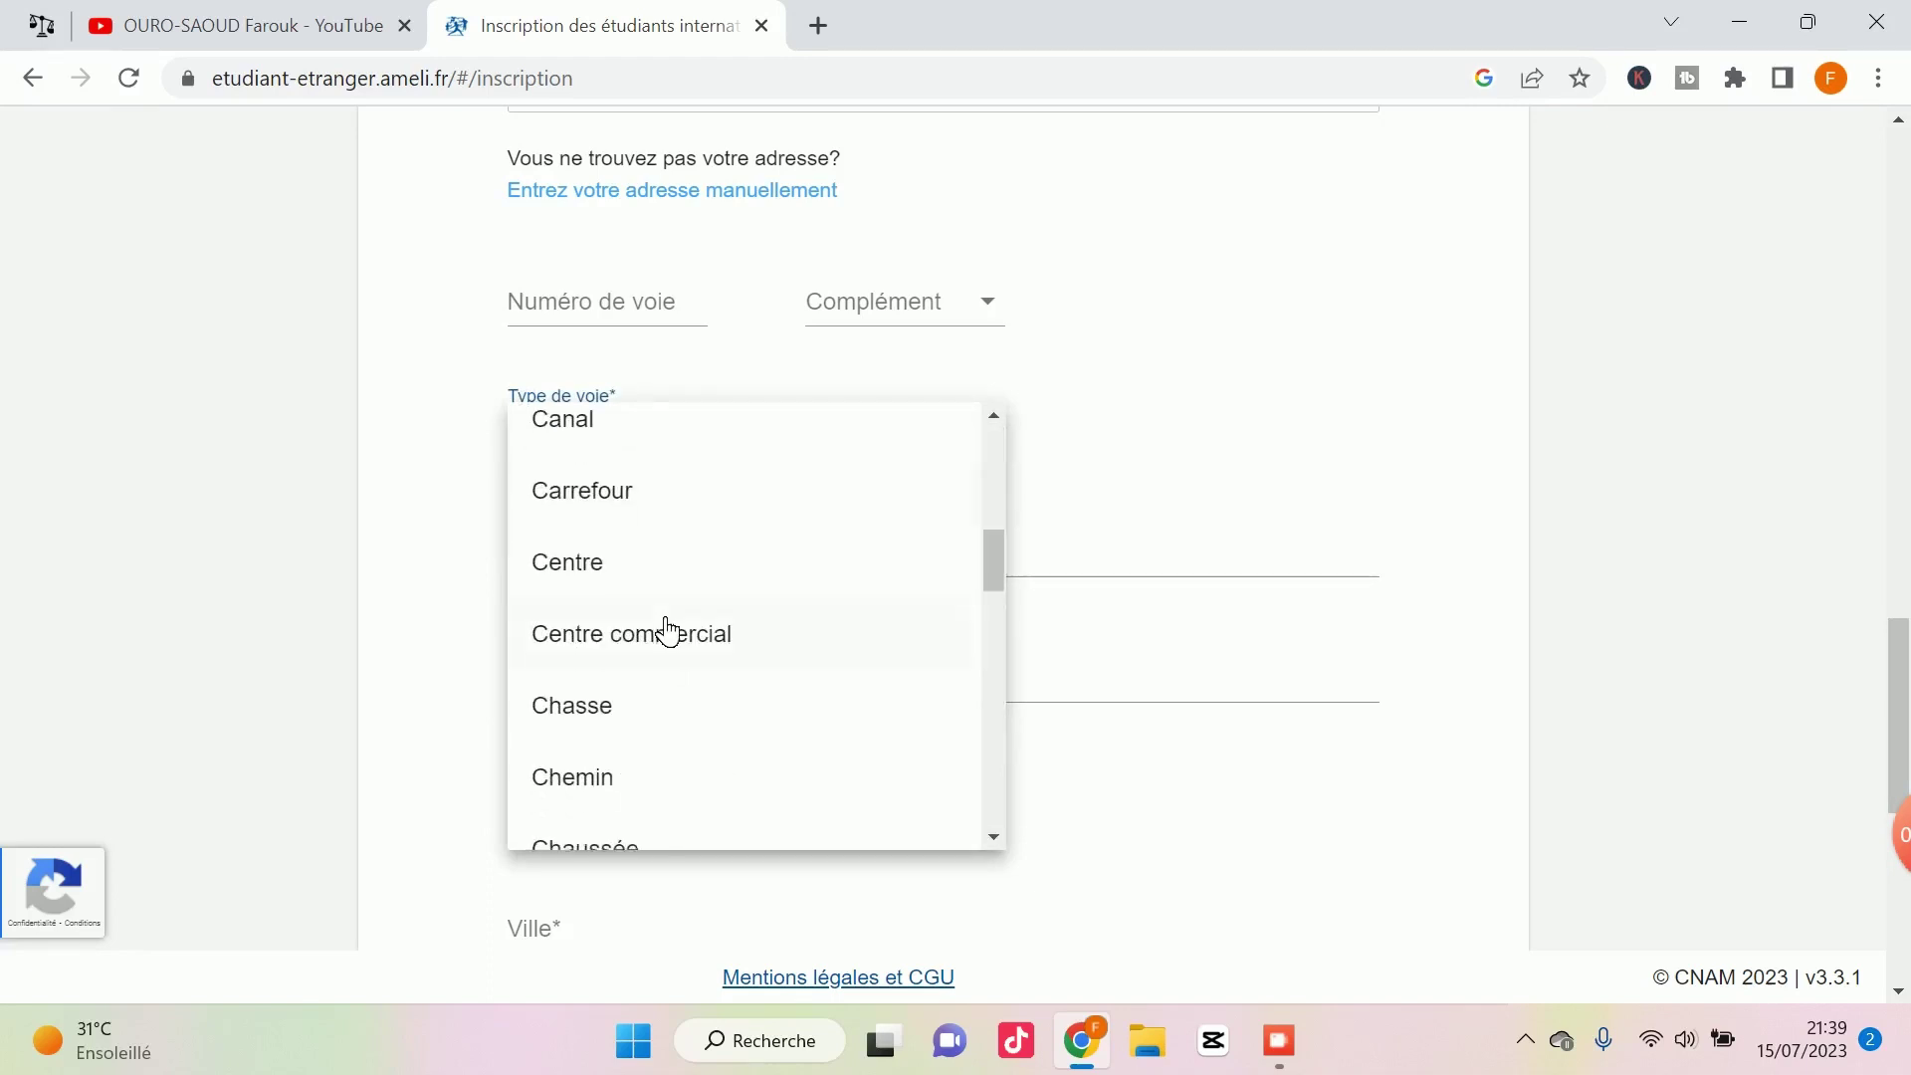
scroll(667, 630, "down", 15)
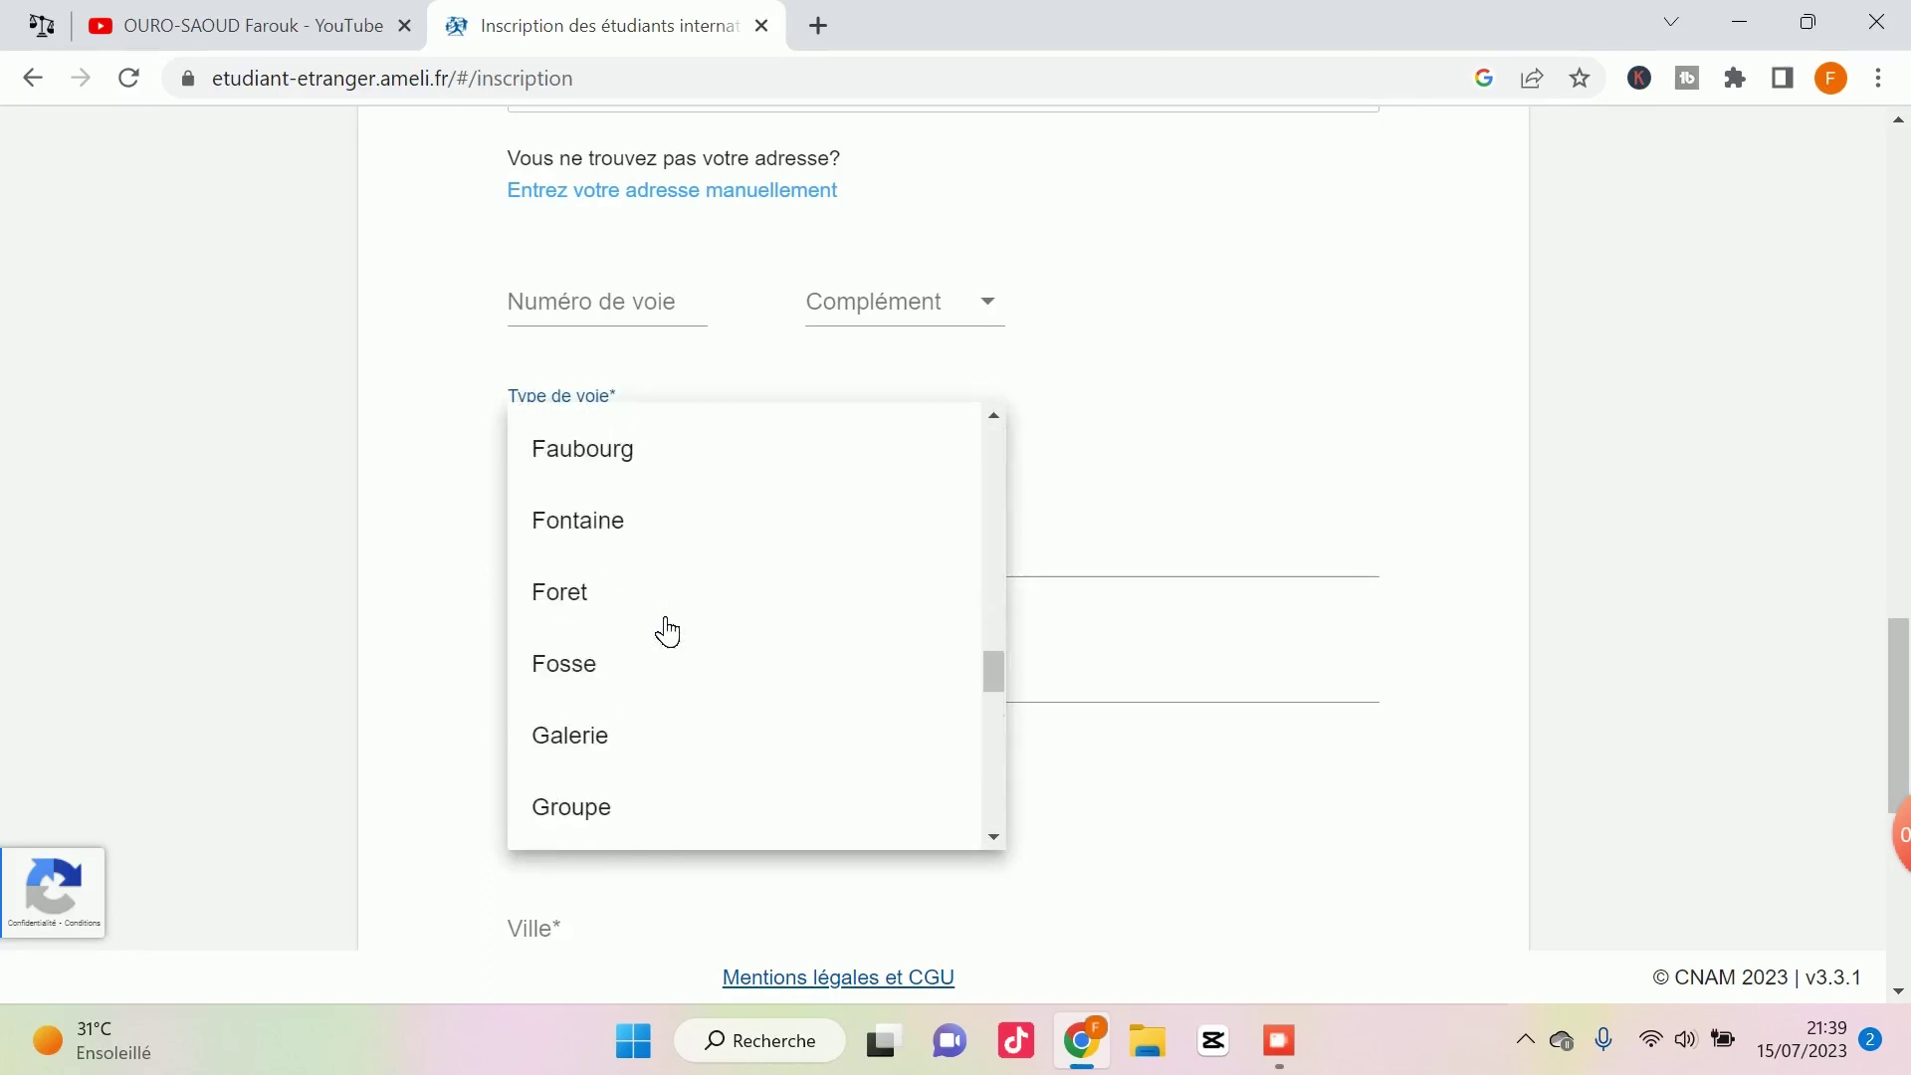
scroll(663, 631, "up", 20)
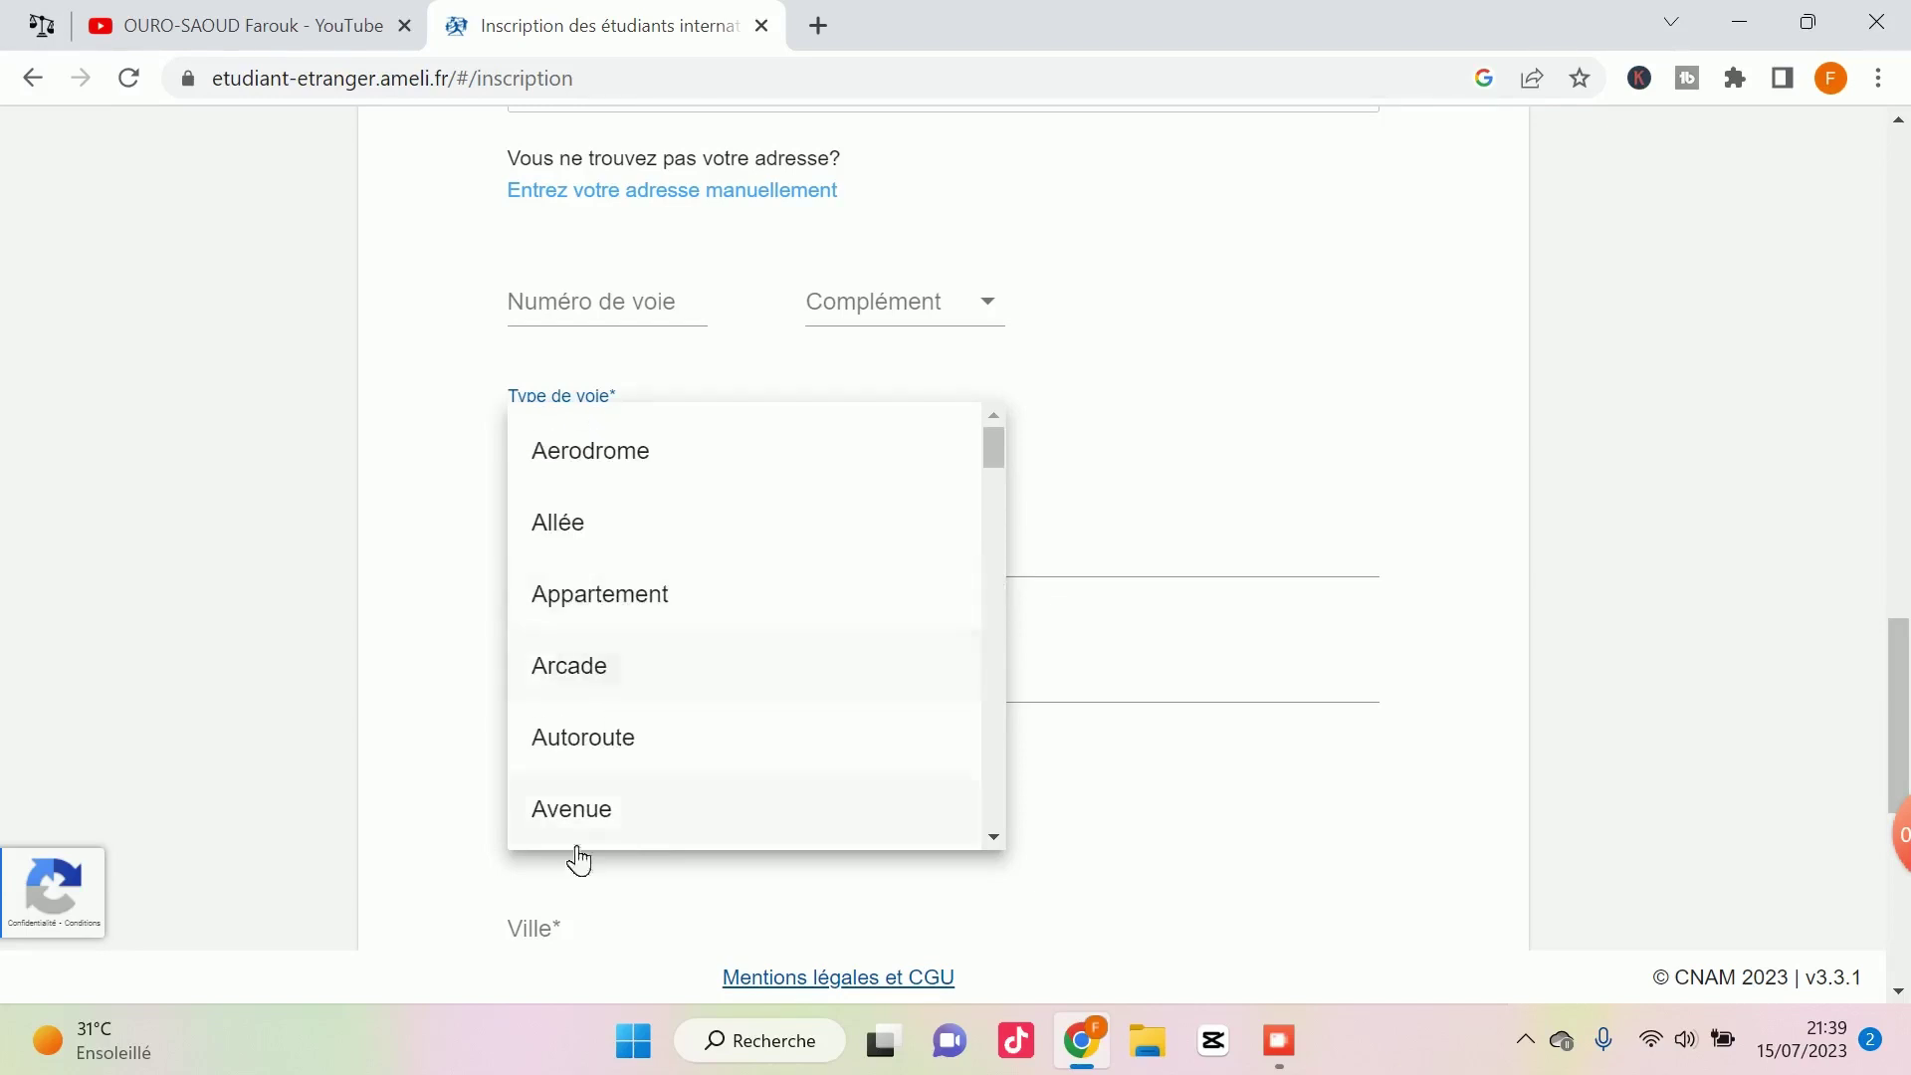
scroll(598, 811, "down", 1)
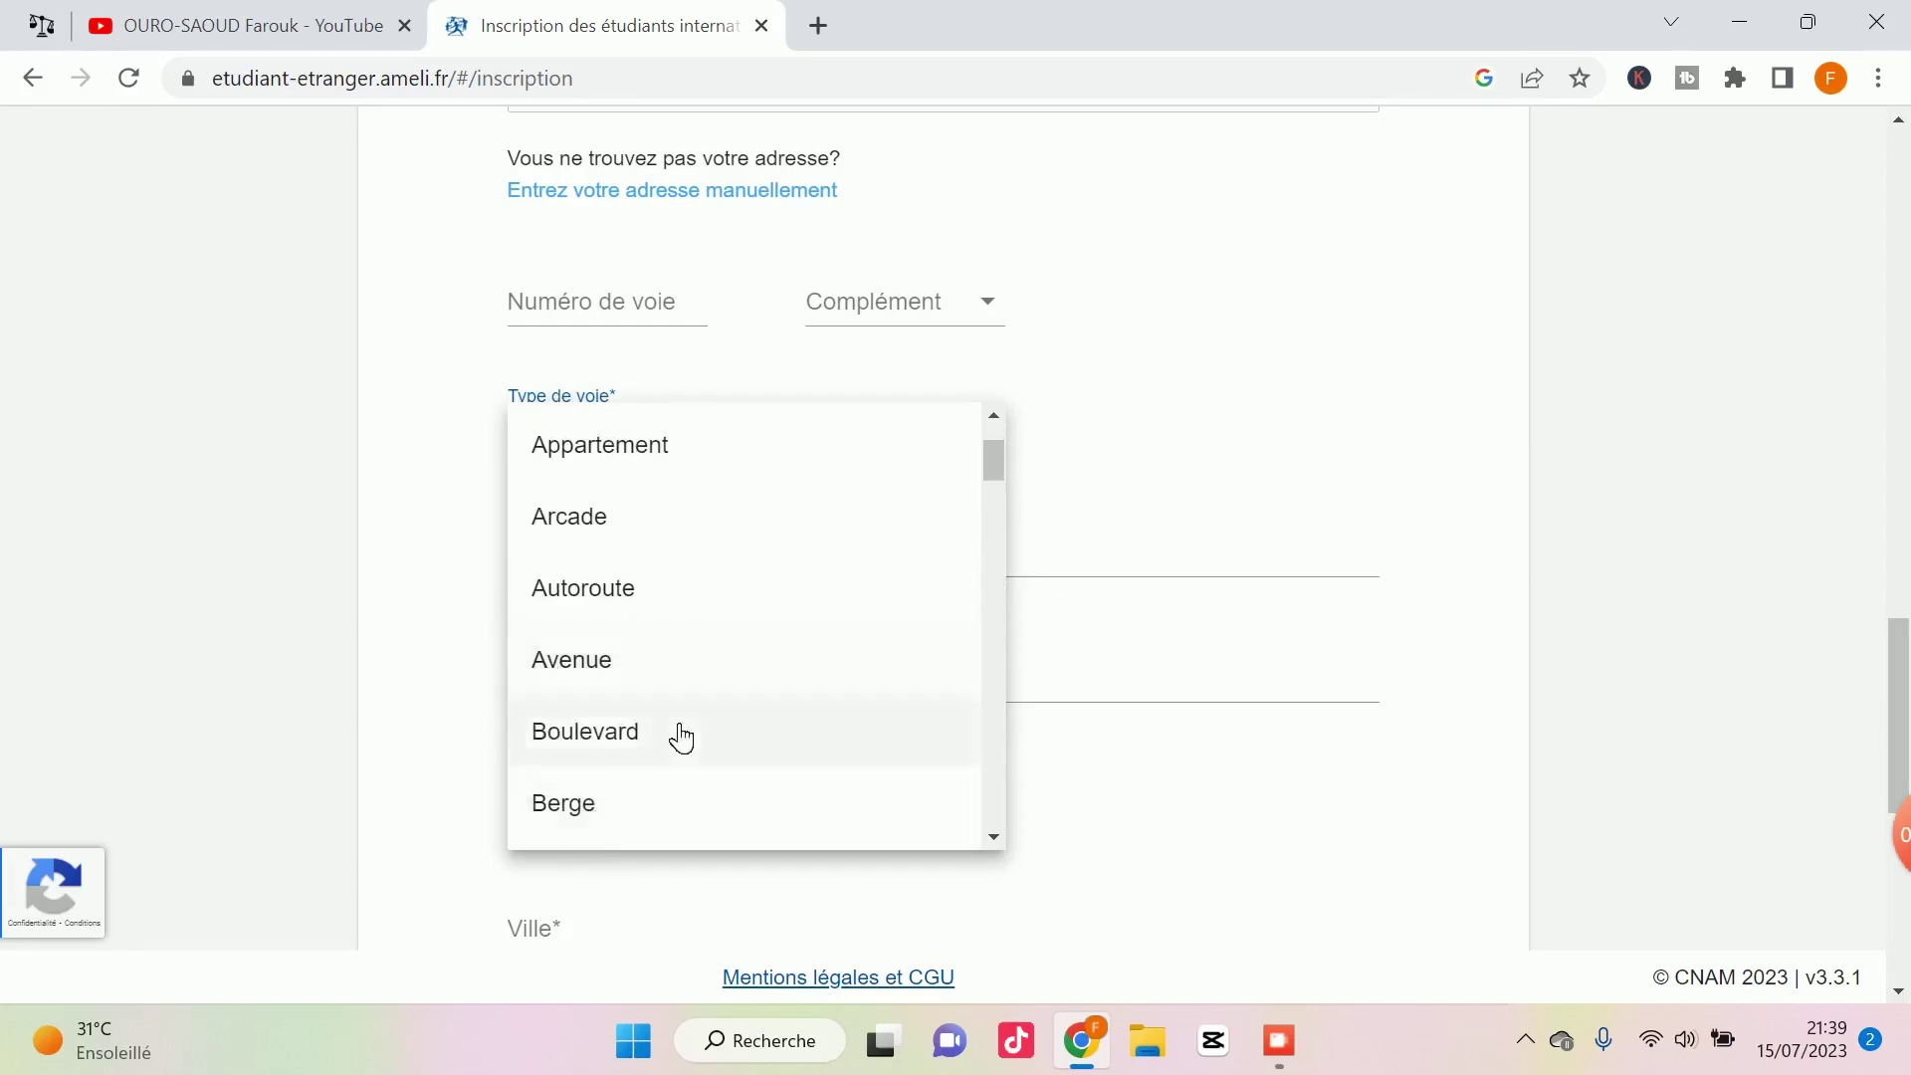
scroll(673, 687, "down", 2)
scroll(674, 687, "up", 3)
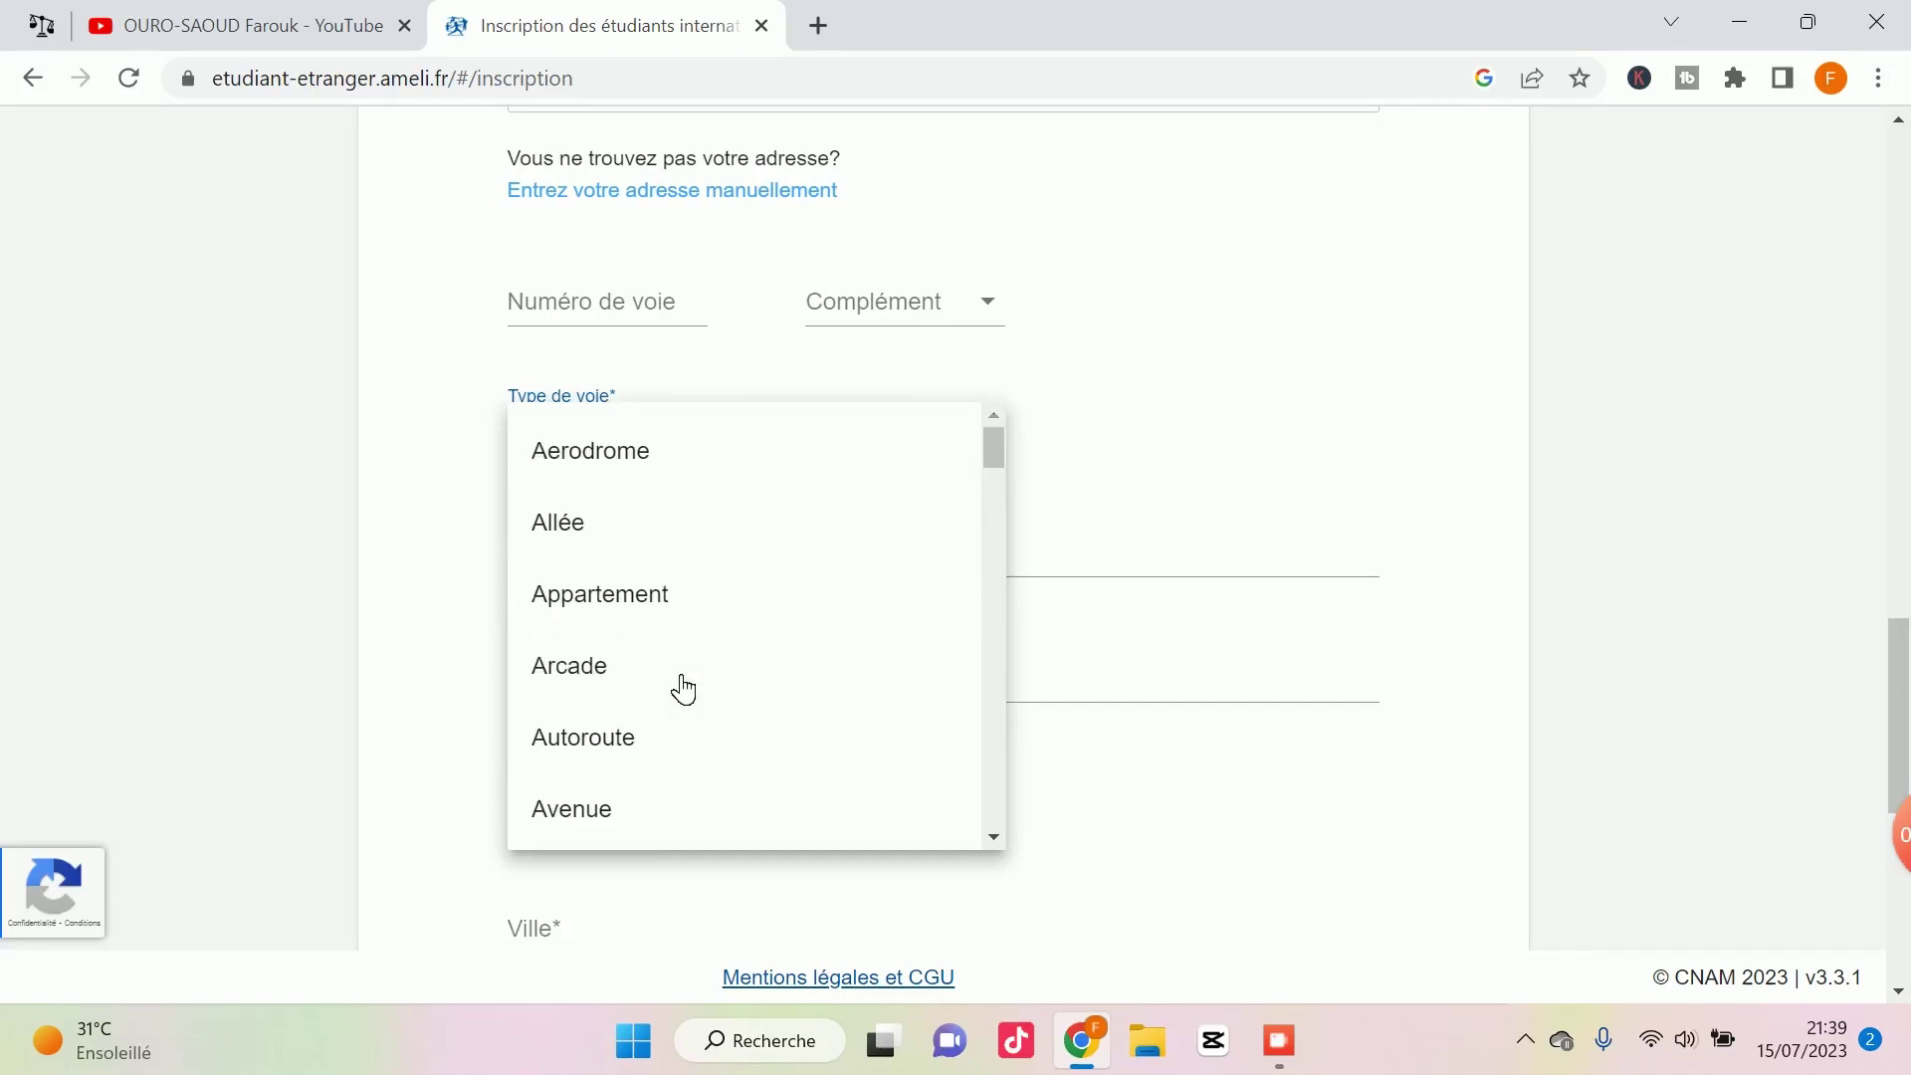
scroll(591, 824, "down", 3)
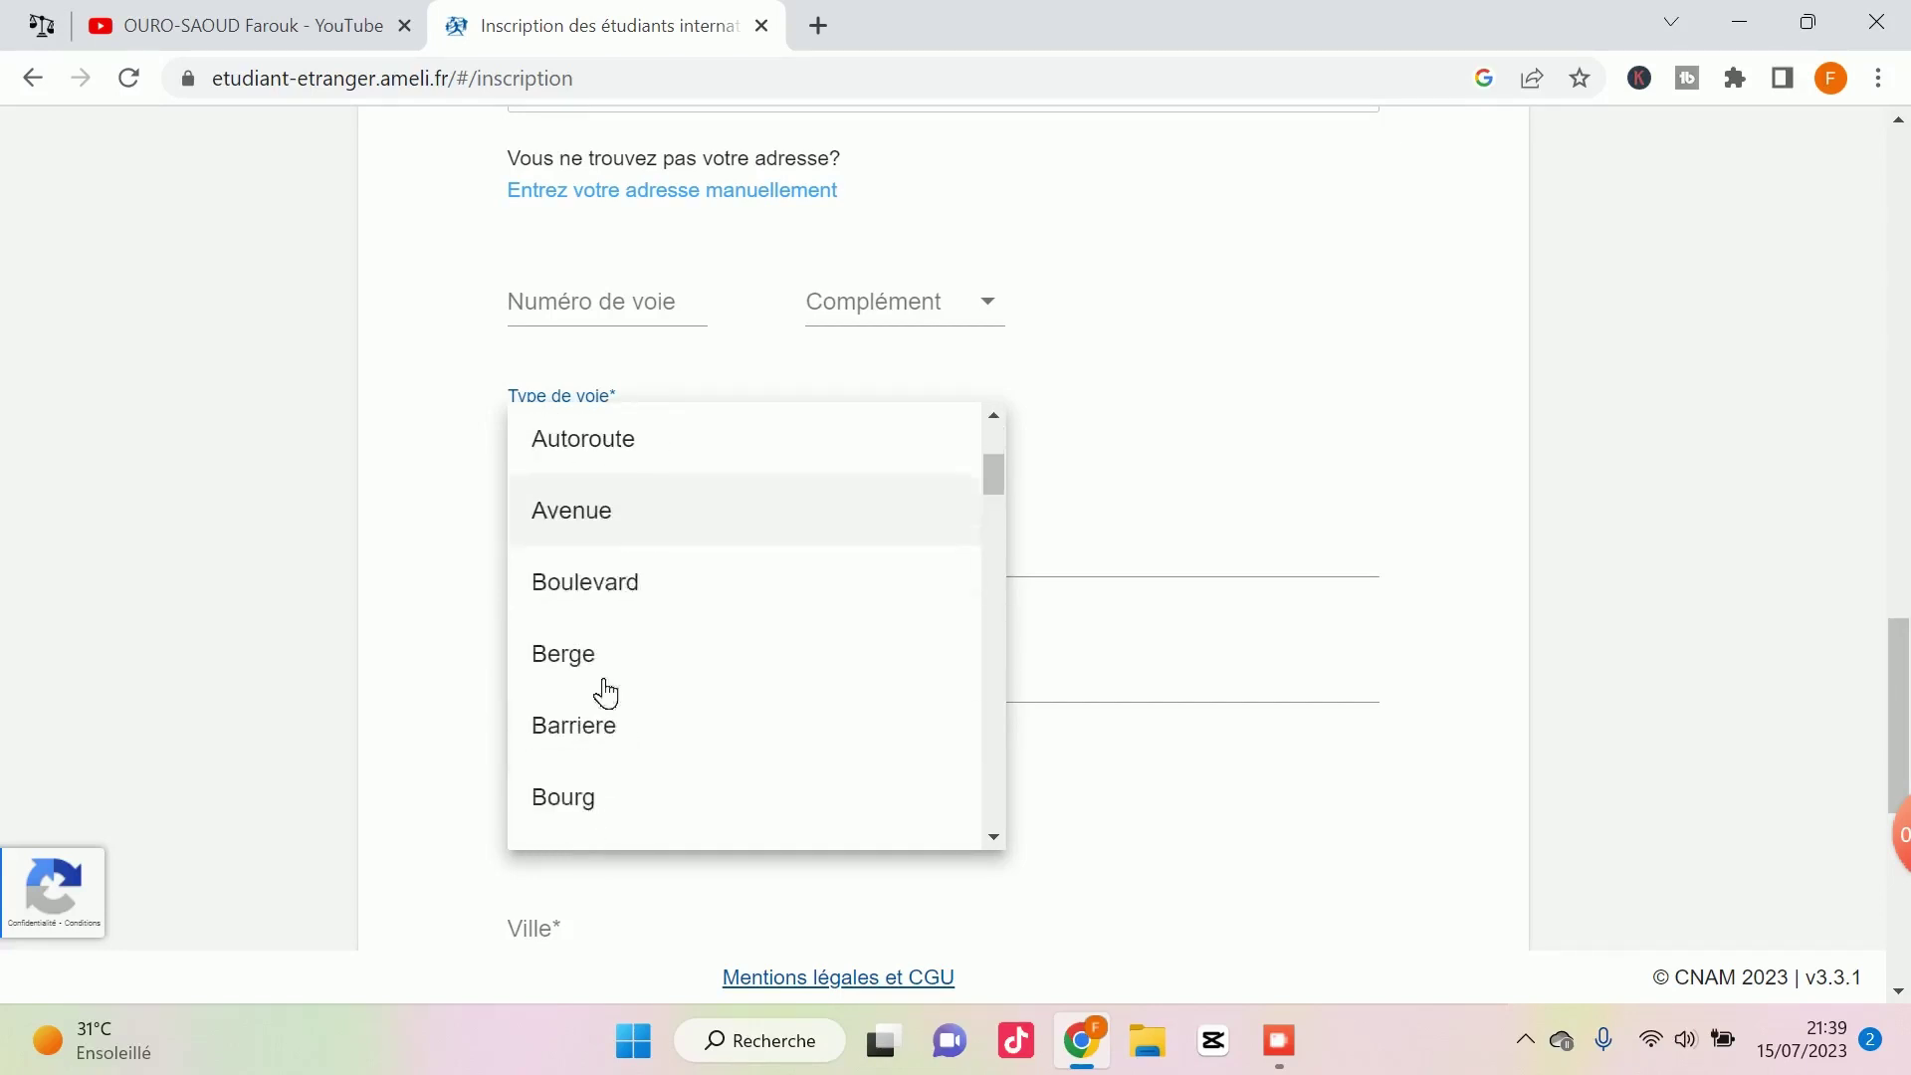
left_click(571, 530)
scroll(609, 639, "down", 1)
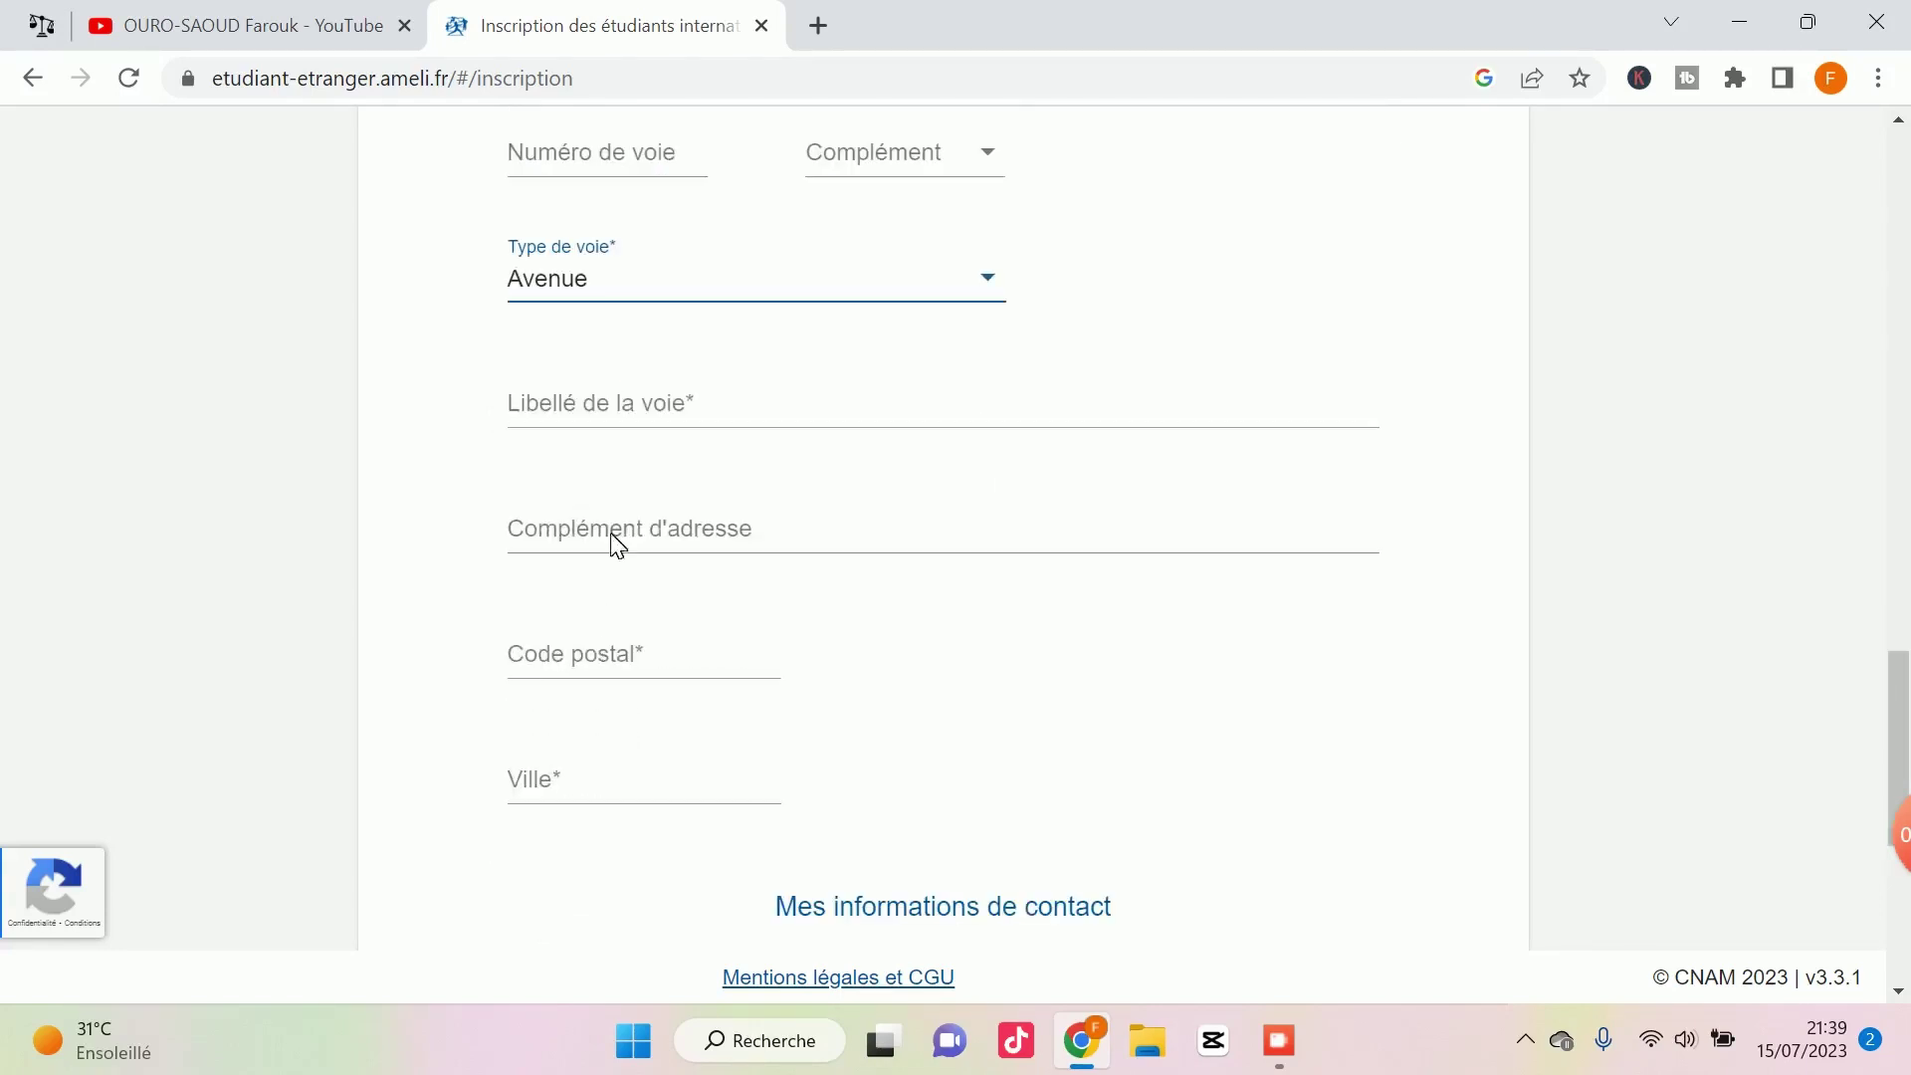
left_click(594, 418)
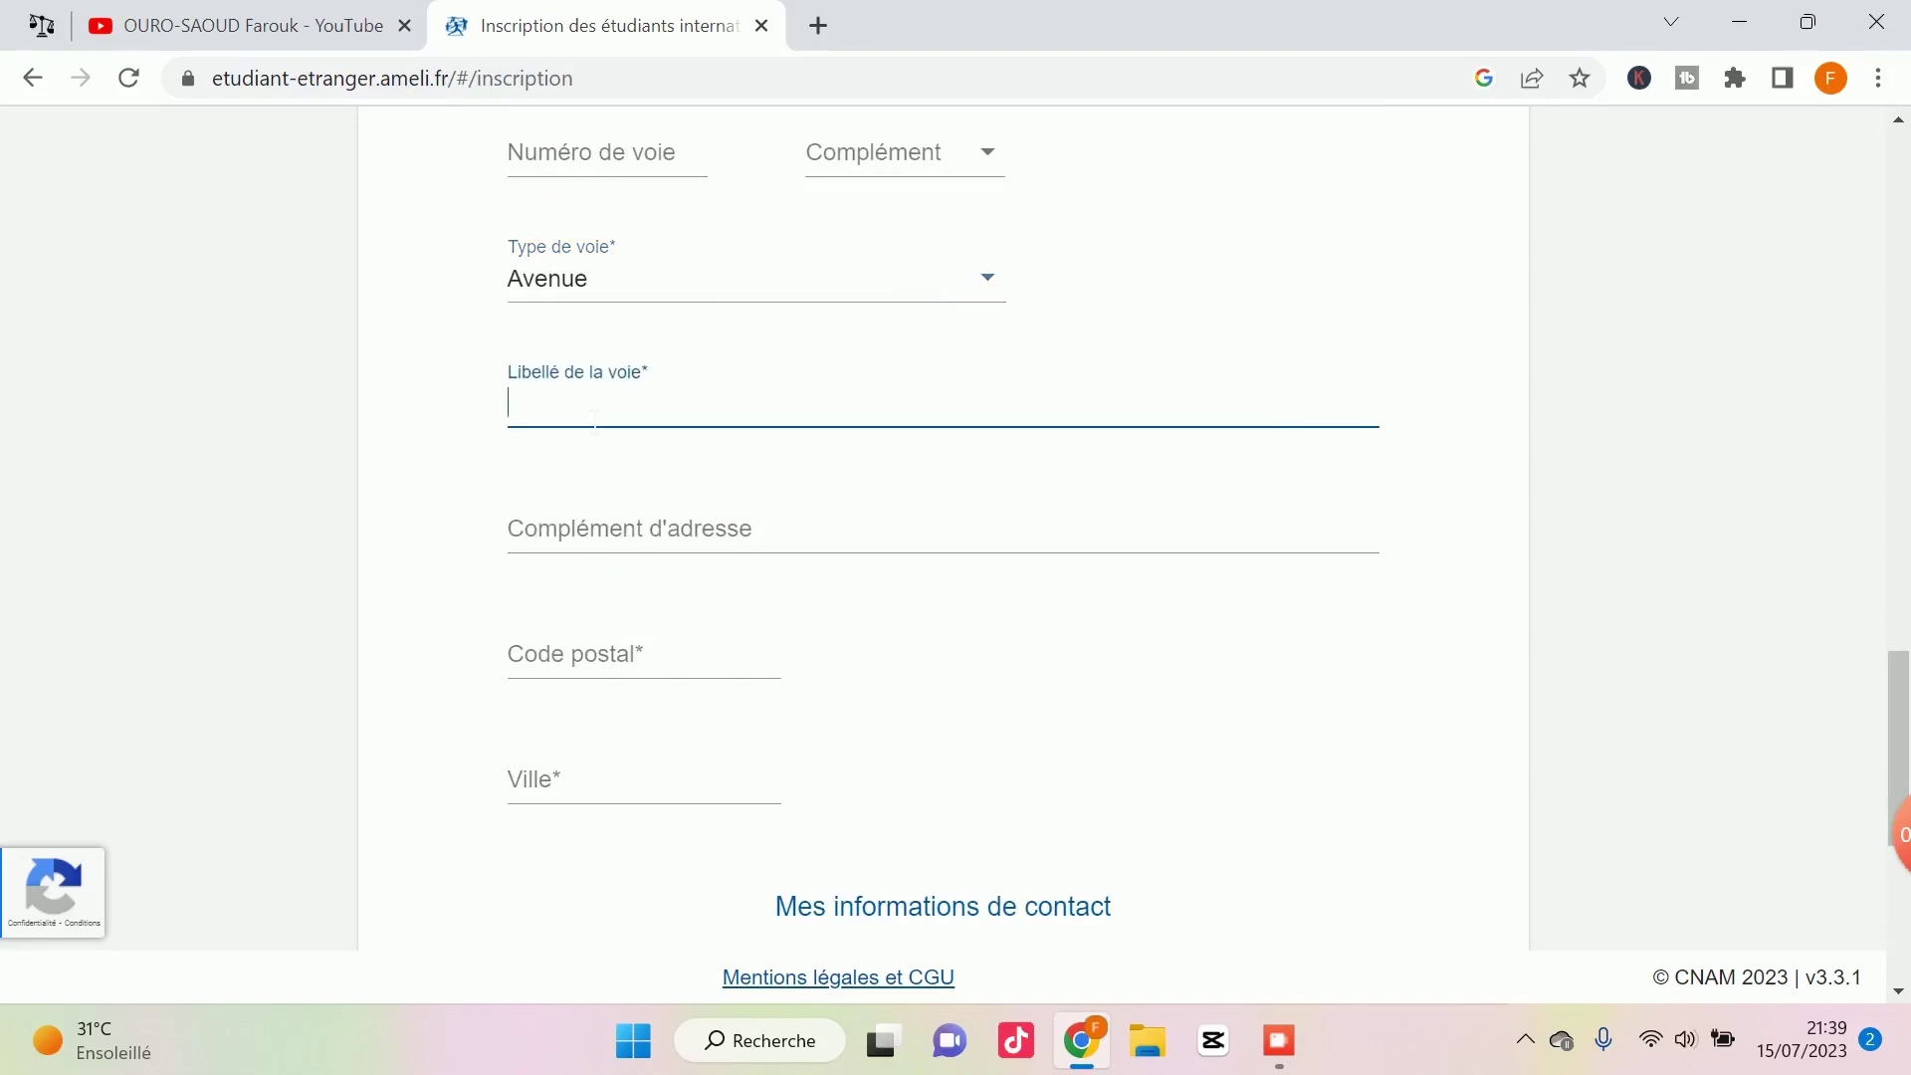
Step: Enter the street name, fixing its spelling with the suggested correction
type("martelle")
right_click(577, 416)
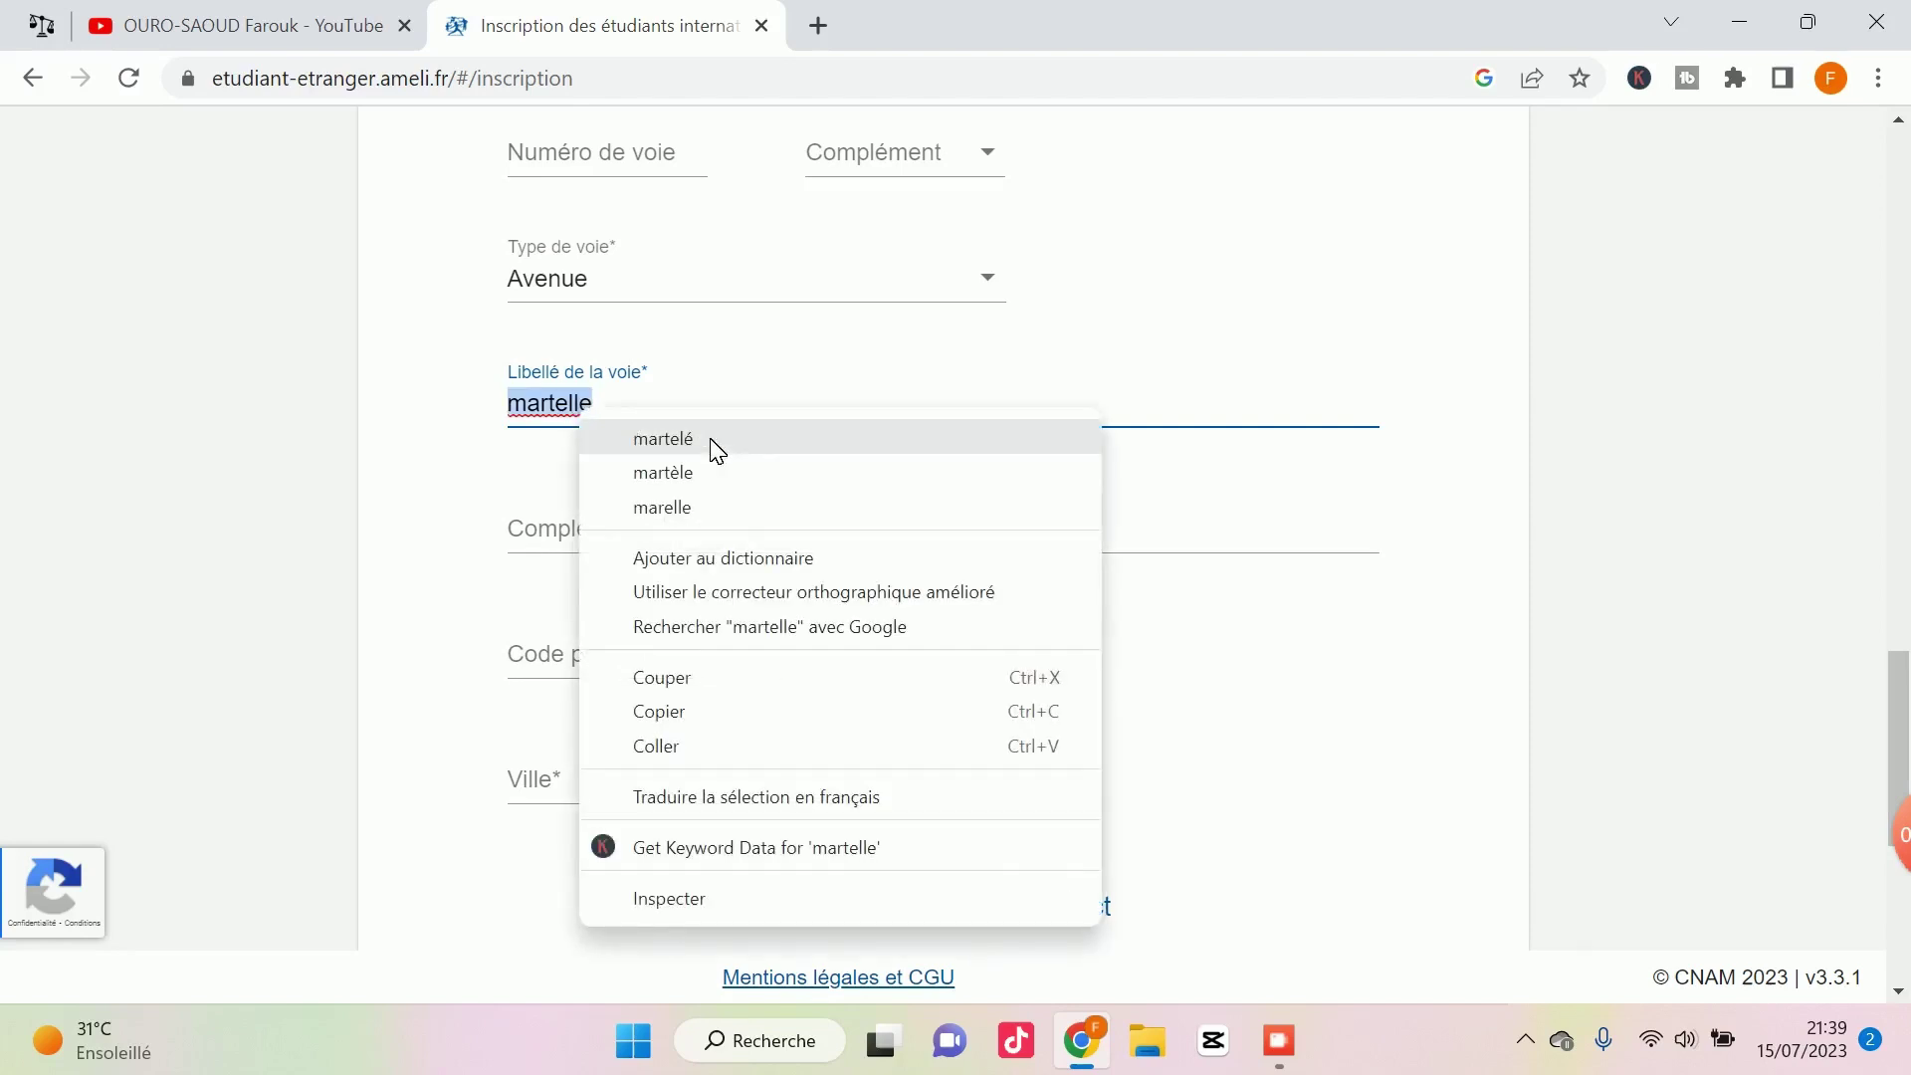
left_click(674, 509)
Step: Fill in the postal code and city, accepting the spelling suggestion for the city
left_click(600, 667)
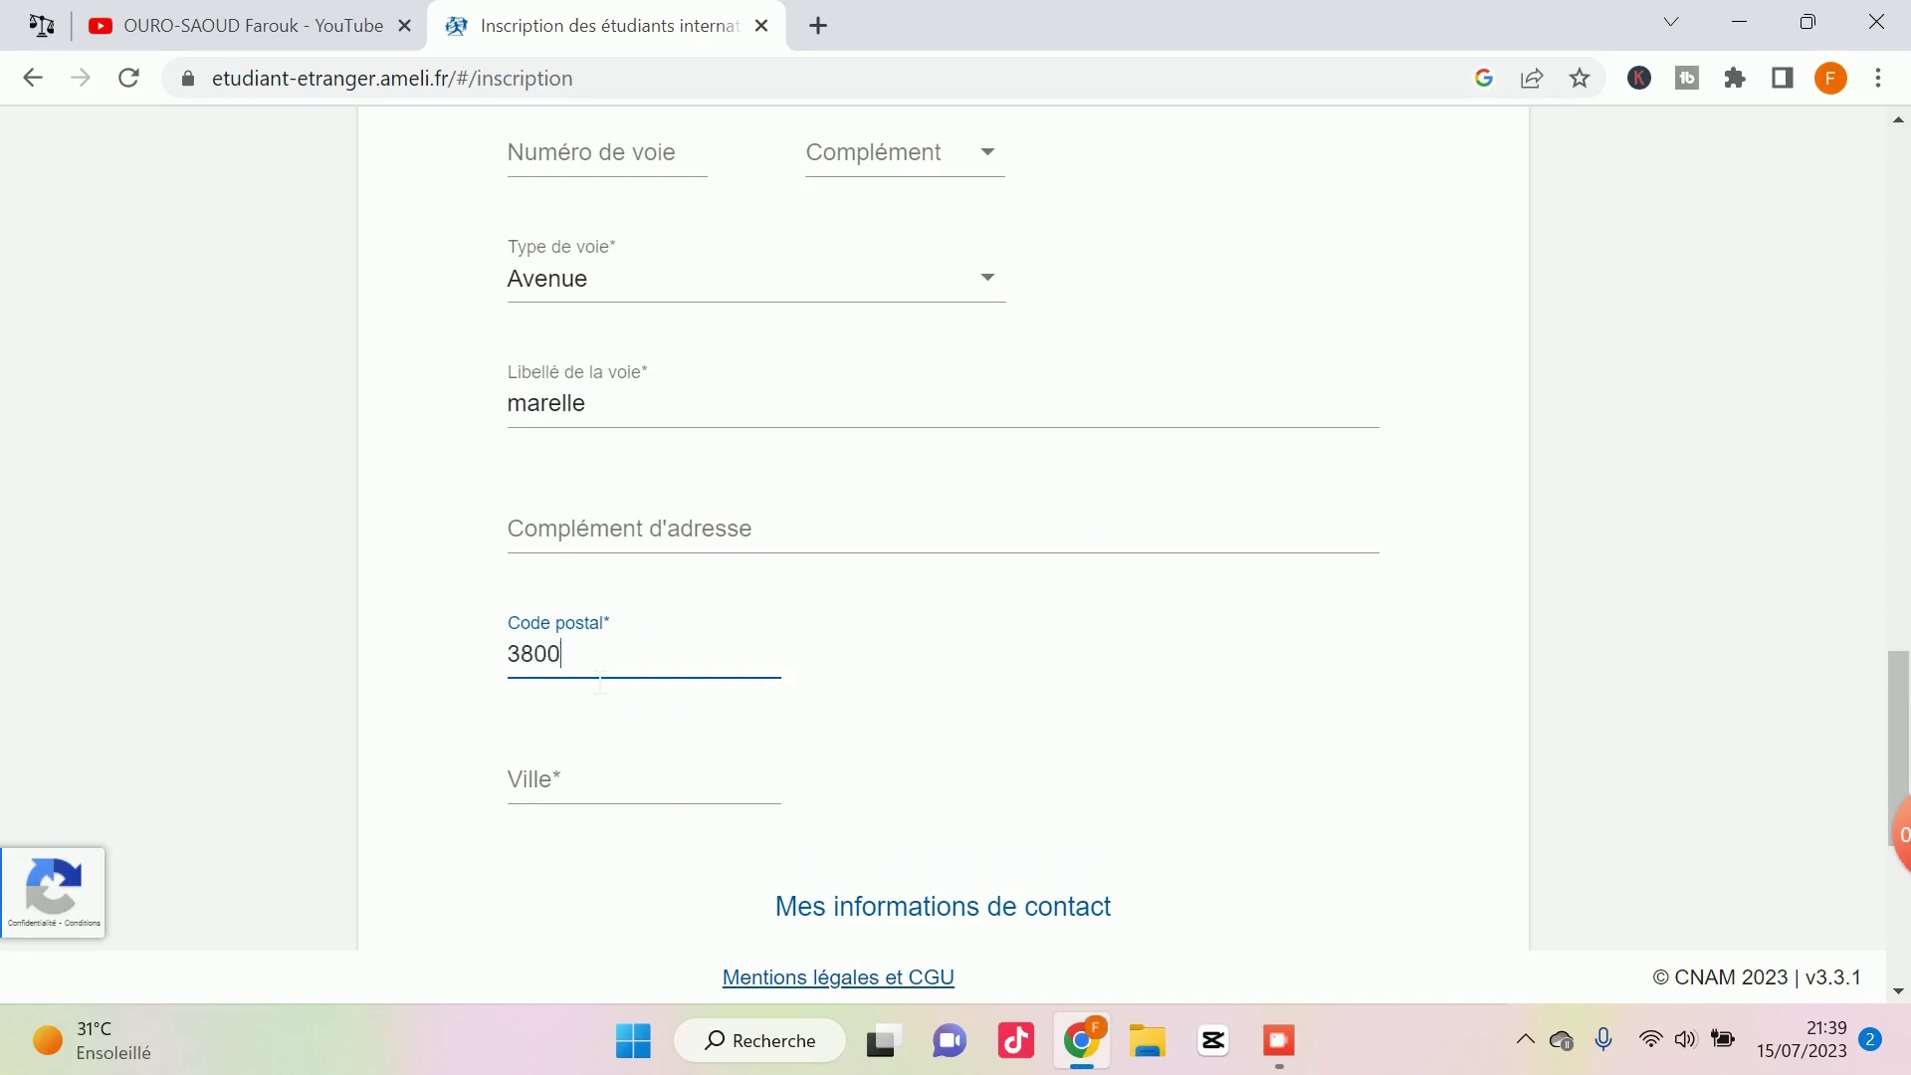
left_click(659, 796)
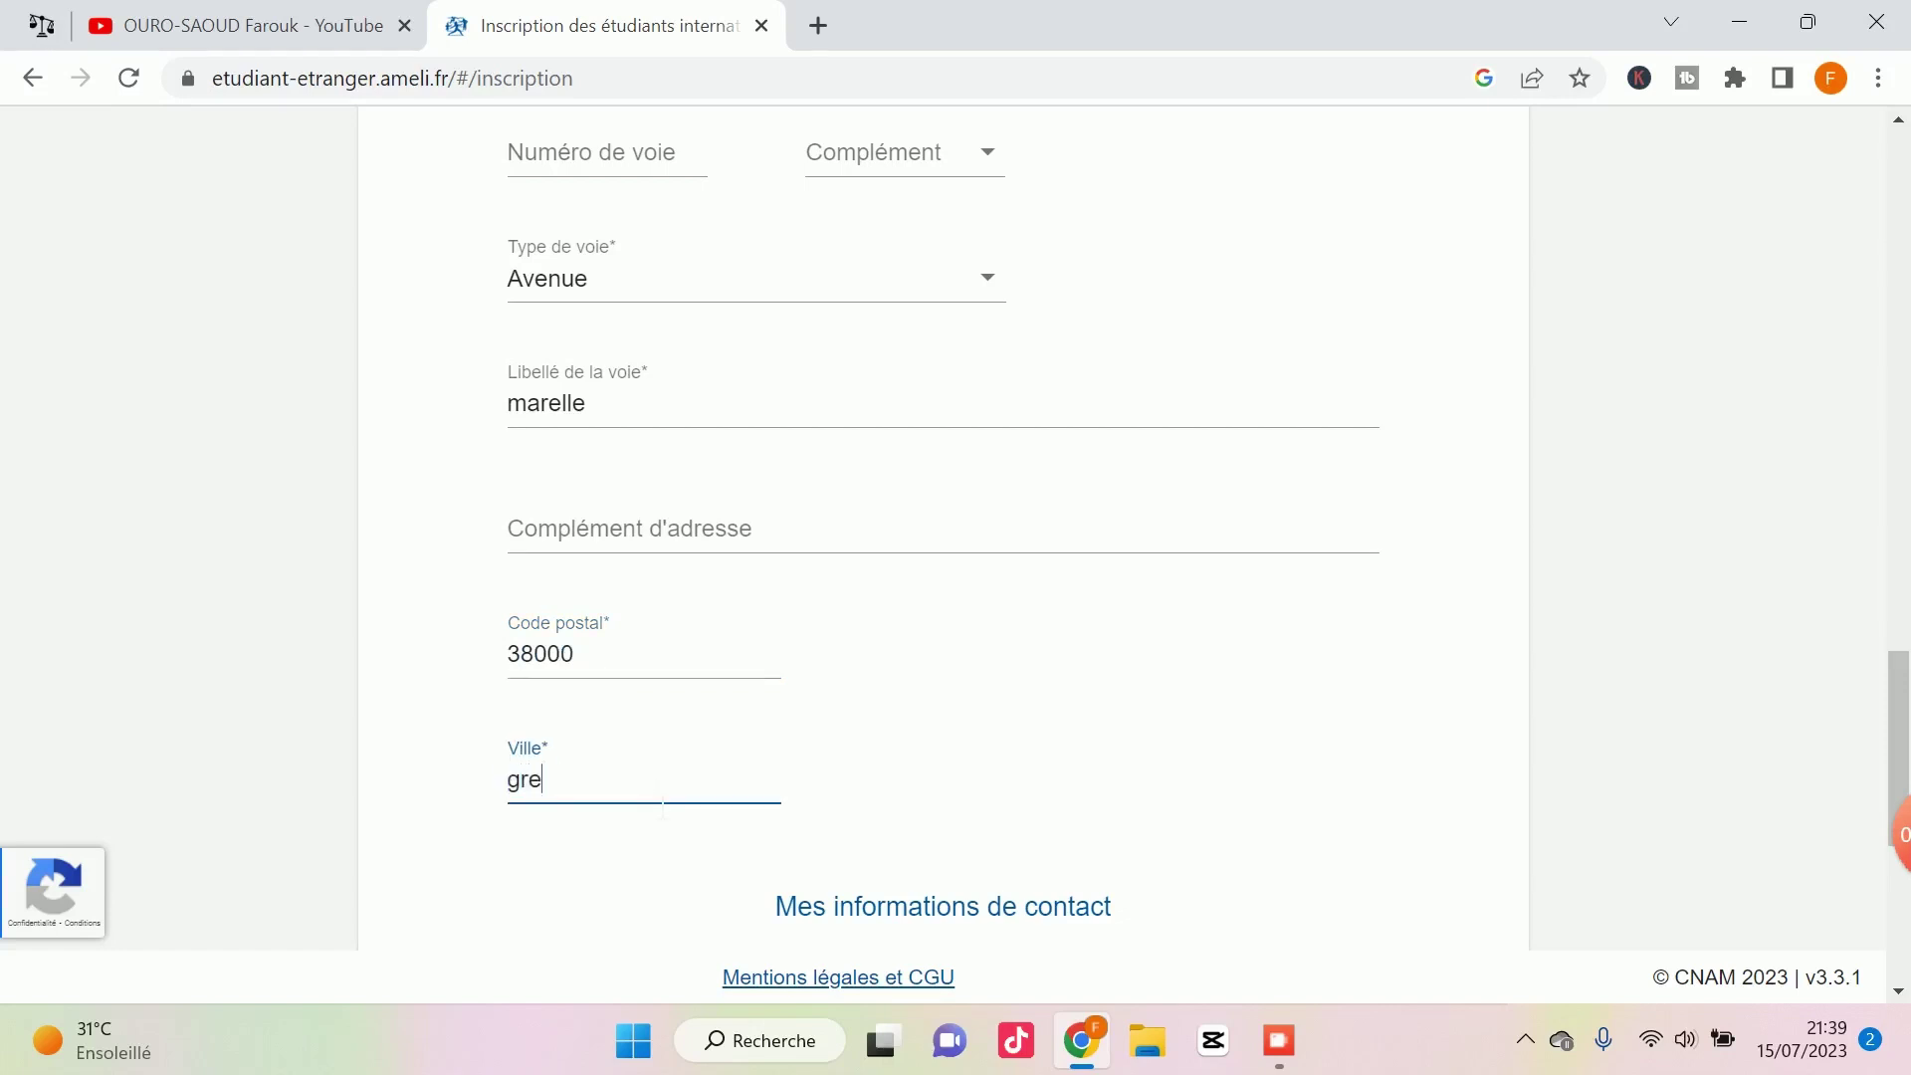
type("grenoble")
right_click(584, 778)
left_click(697, 356)
scroll(746, 558, "down", 4)
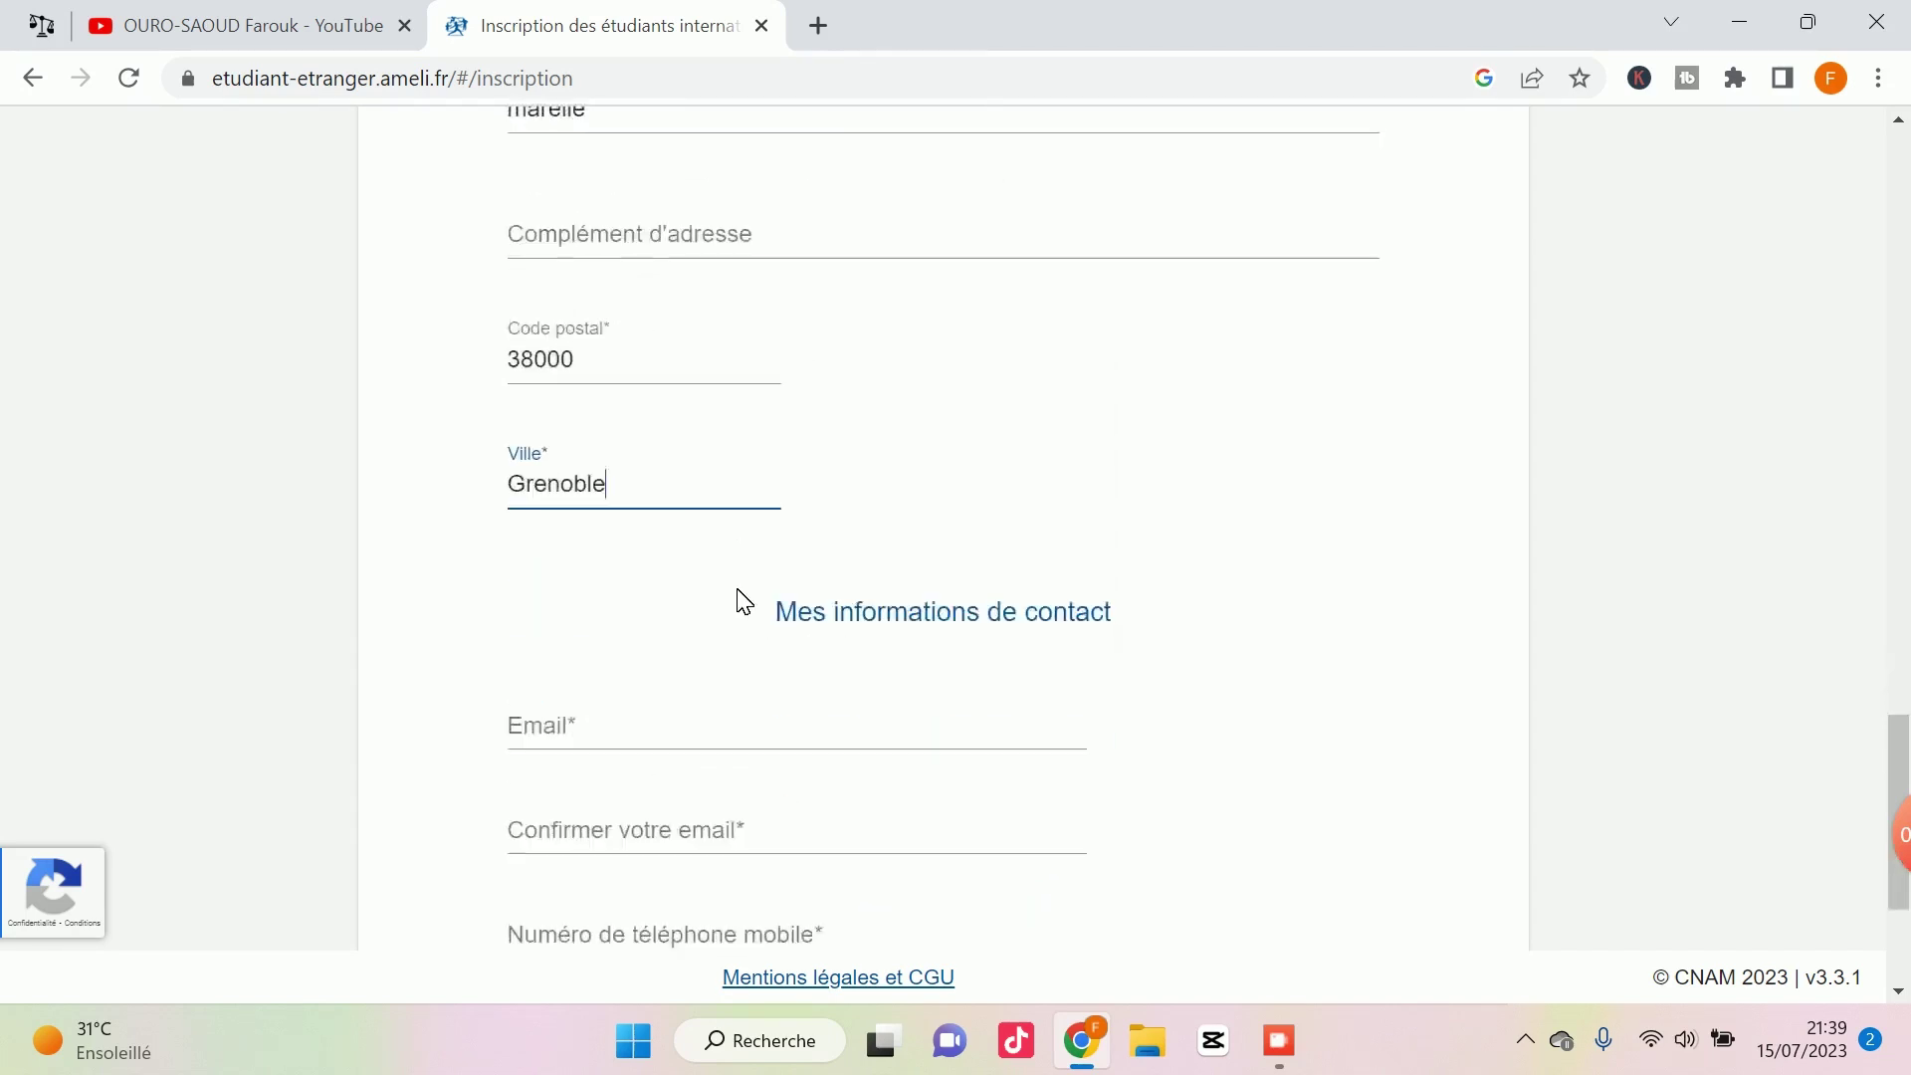
scroll(664, 640, "down", 2)
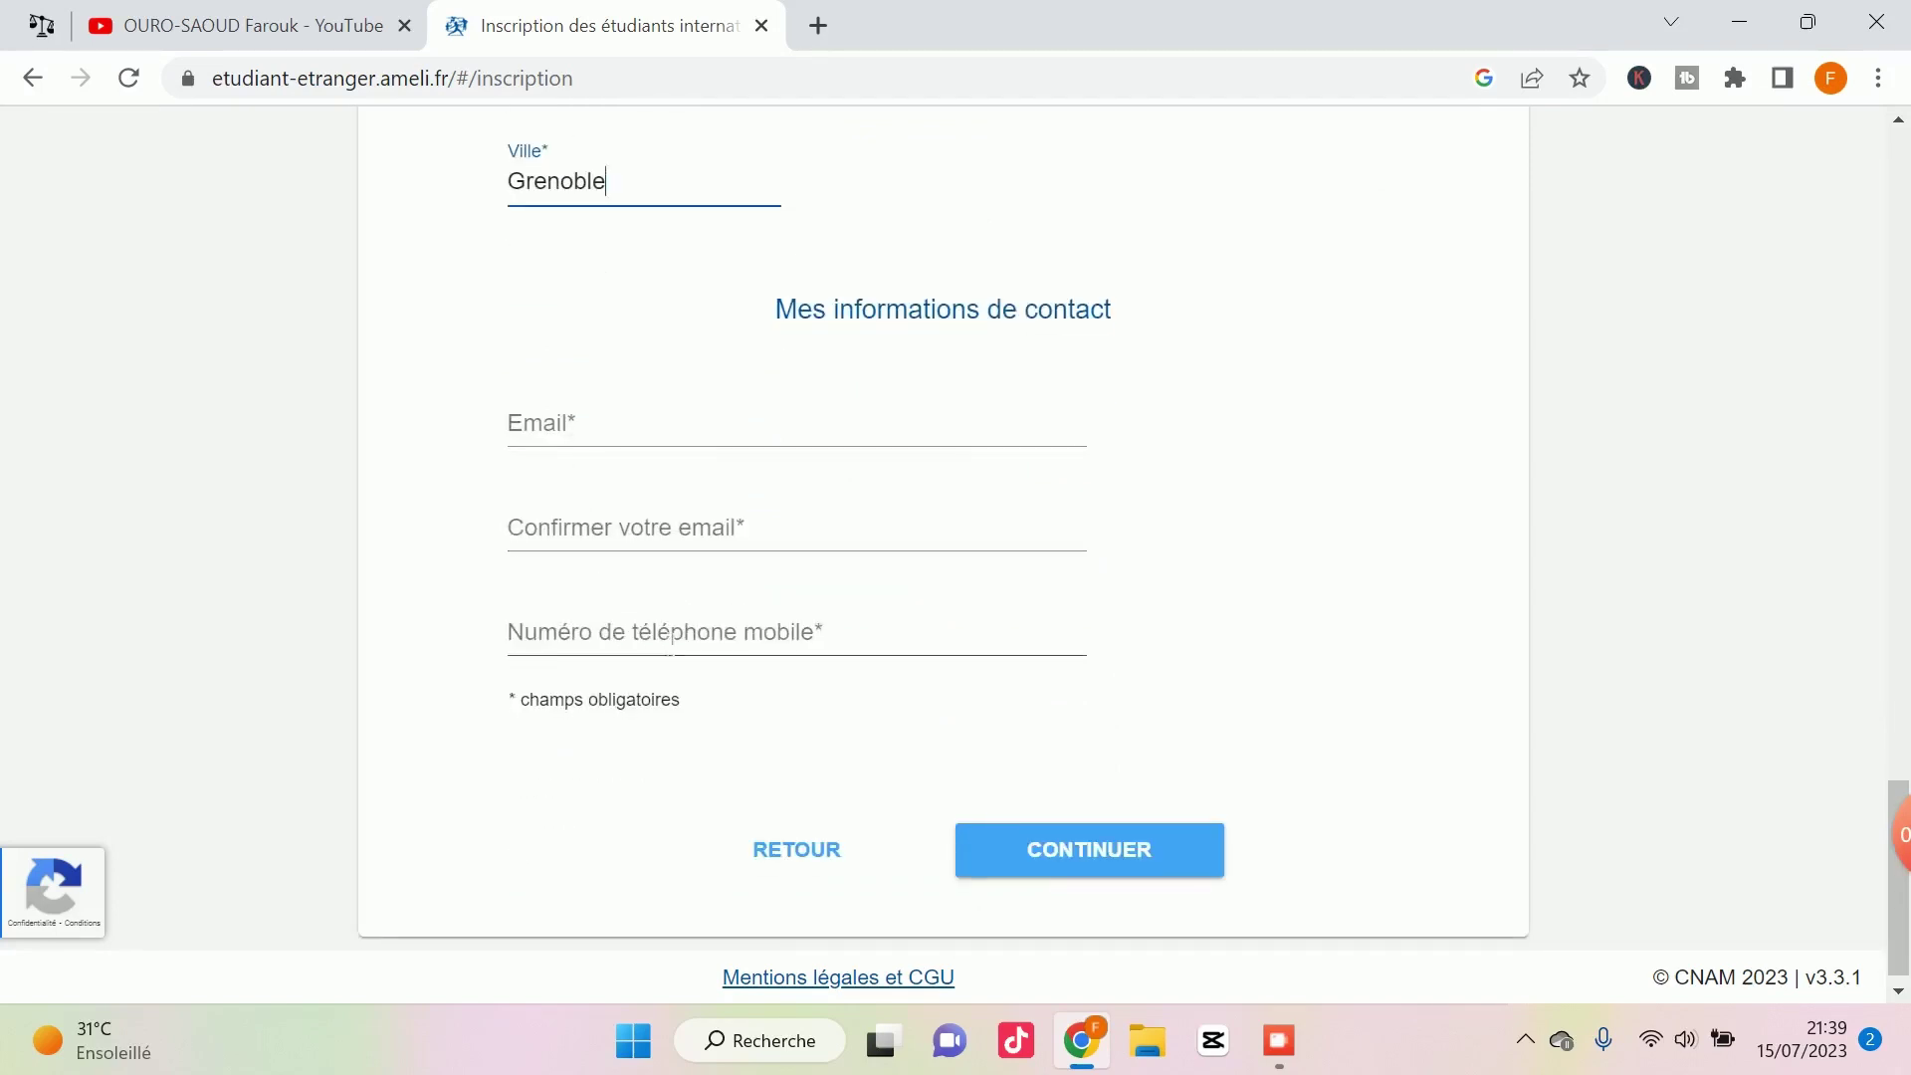
Step: Enter the email, its confirmation and mobile phone number, then submit the identification step
left_click(670, 644)
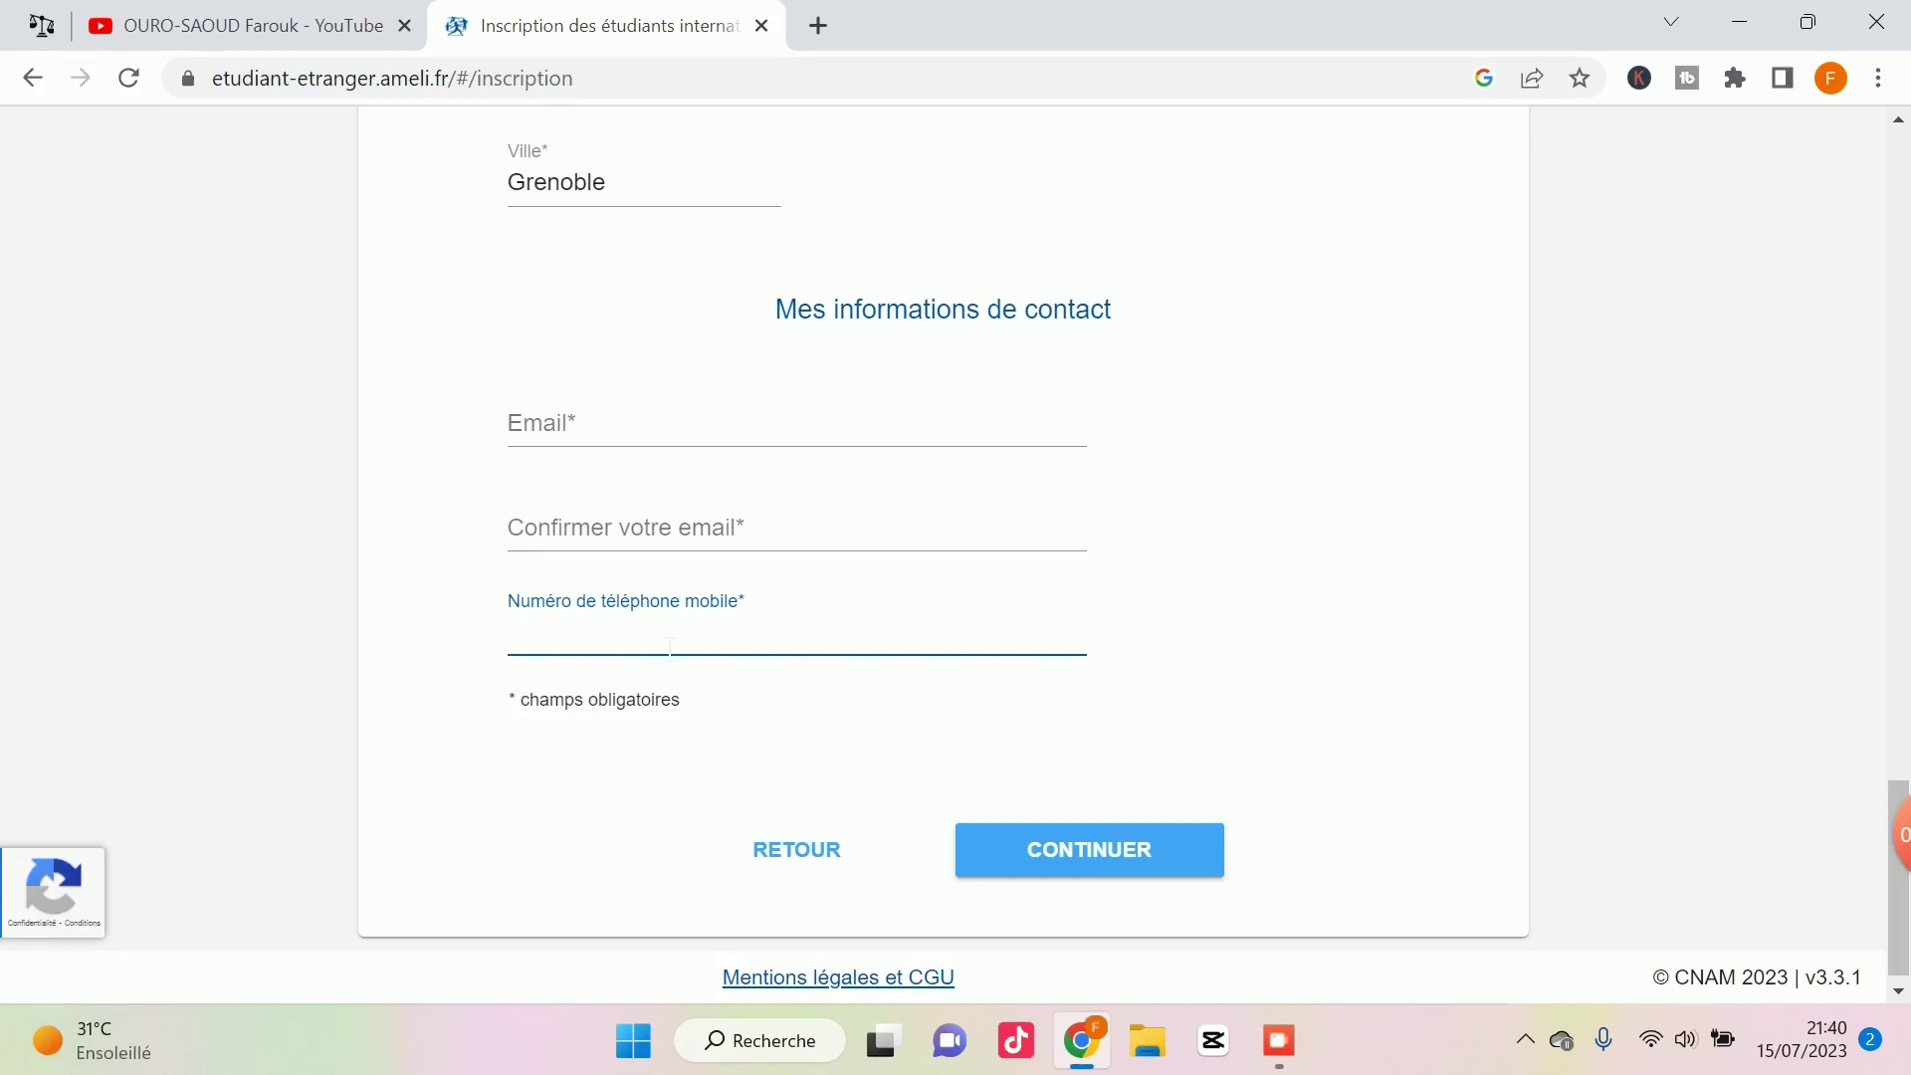
scroll(670, 645, "up", 2)
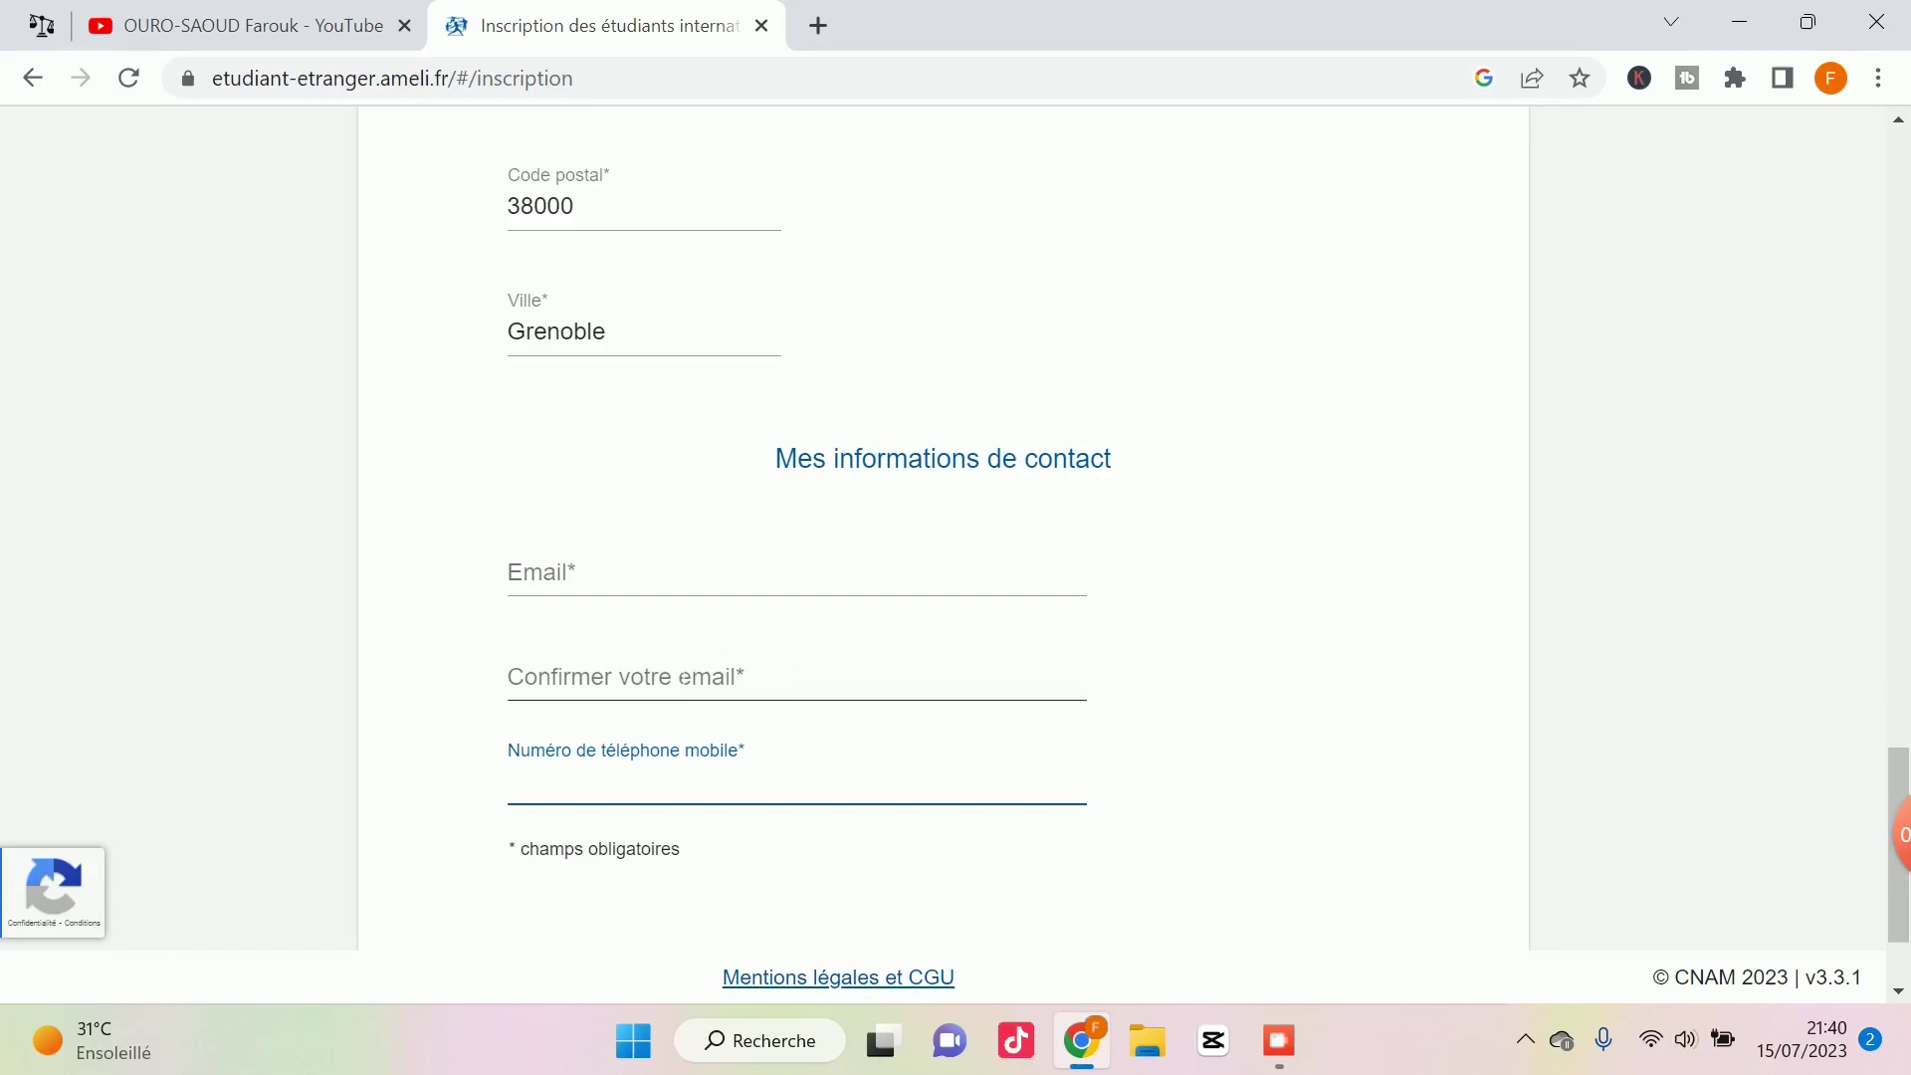
scroll(603, 635, "down", 2)
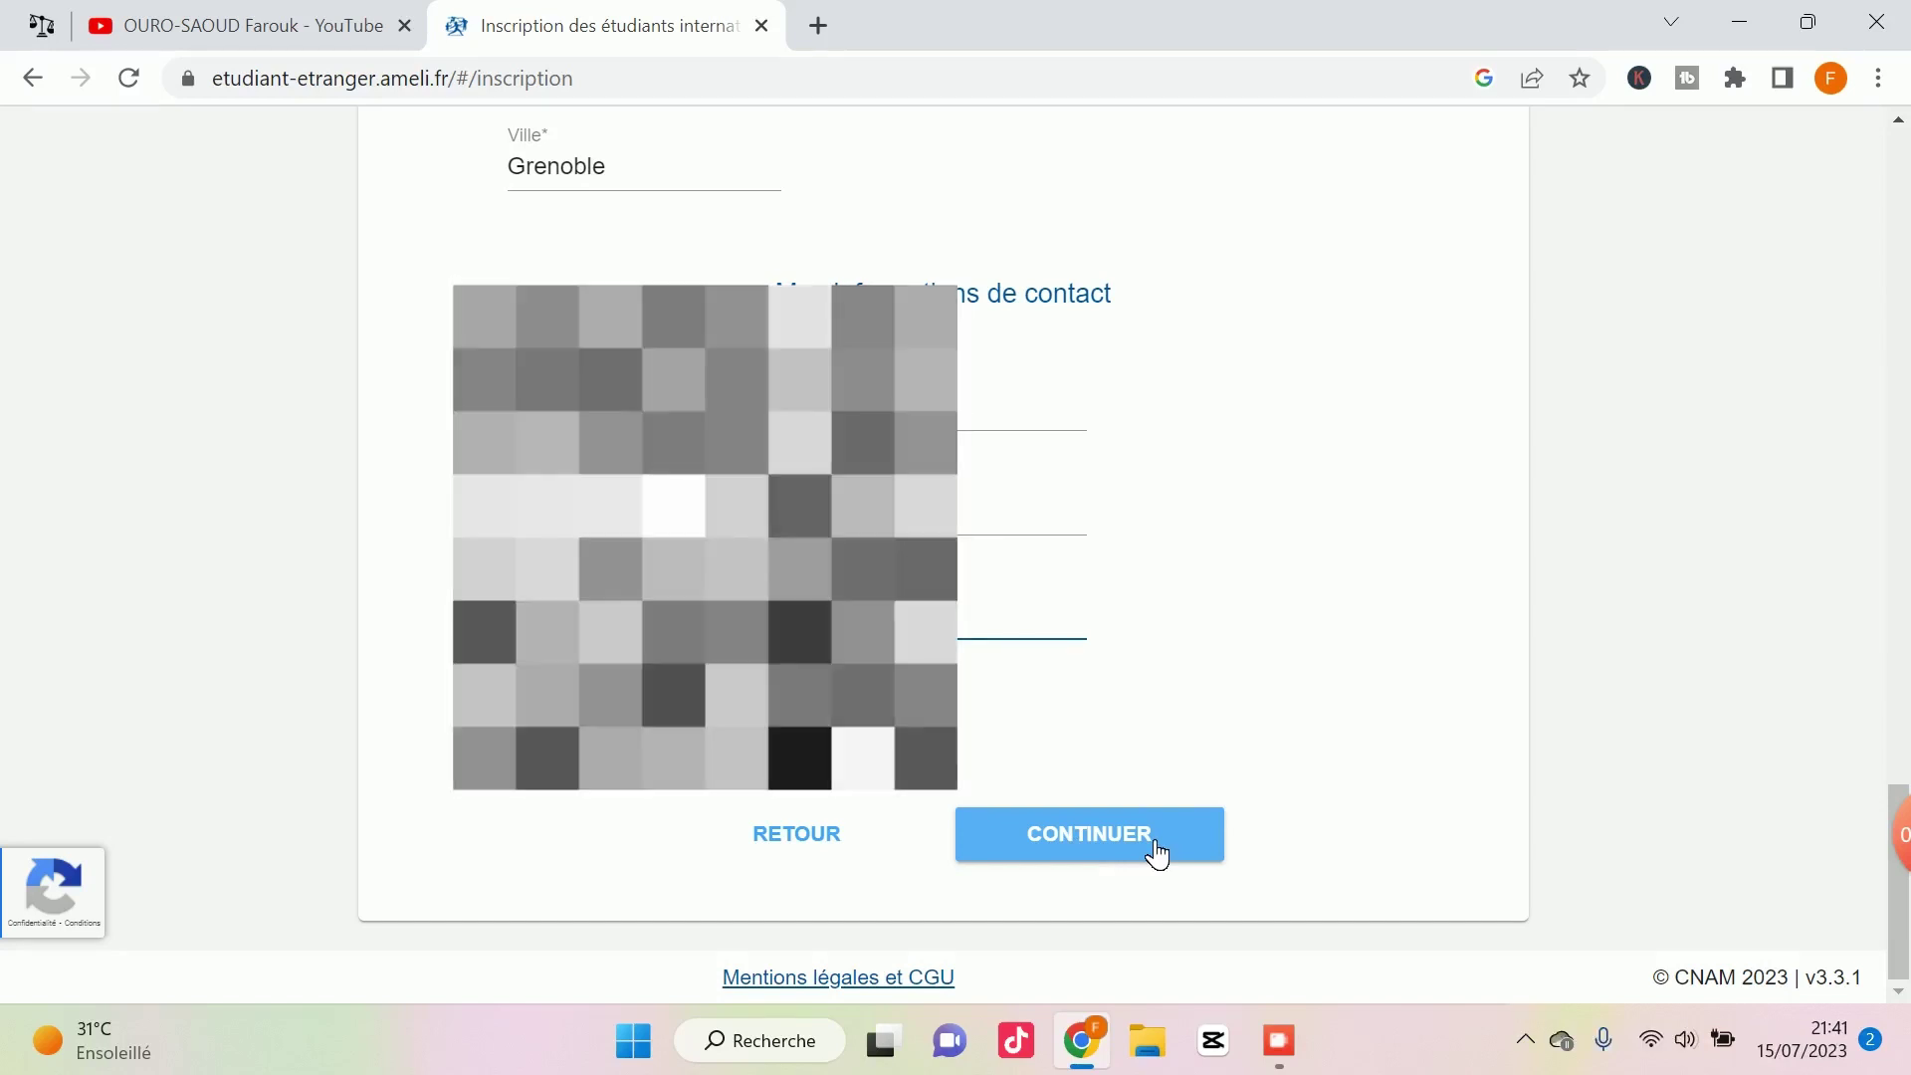
left_click(1155, 853)
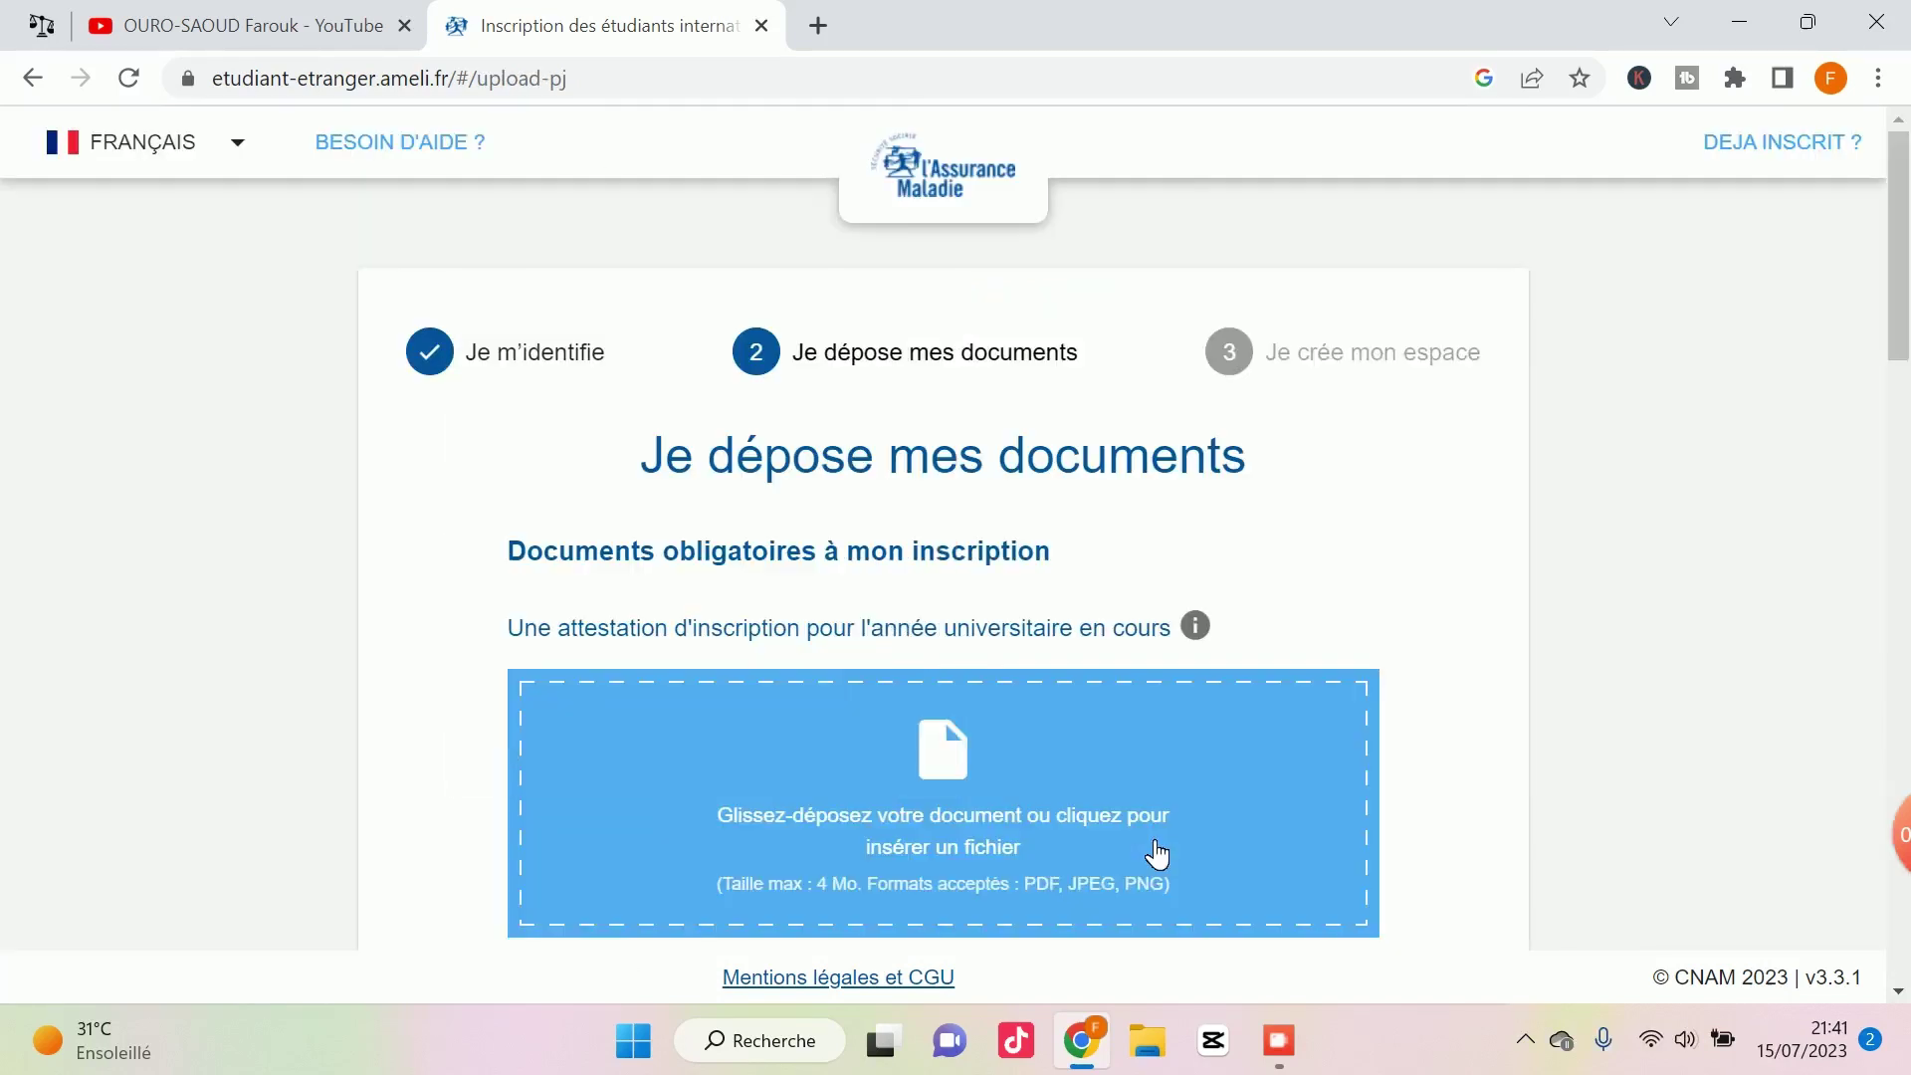
Step: Check which documents count as identity proof and return to the mandatory document drop zones
scroll(835, 726, "down", 1)
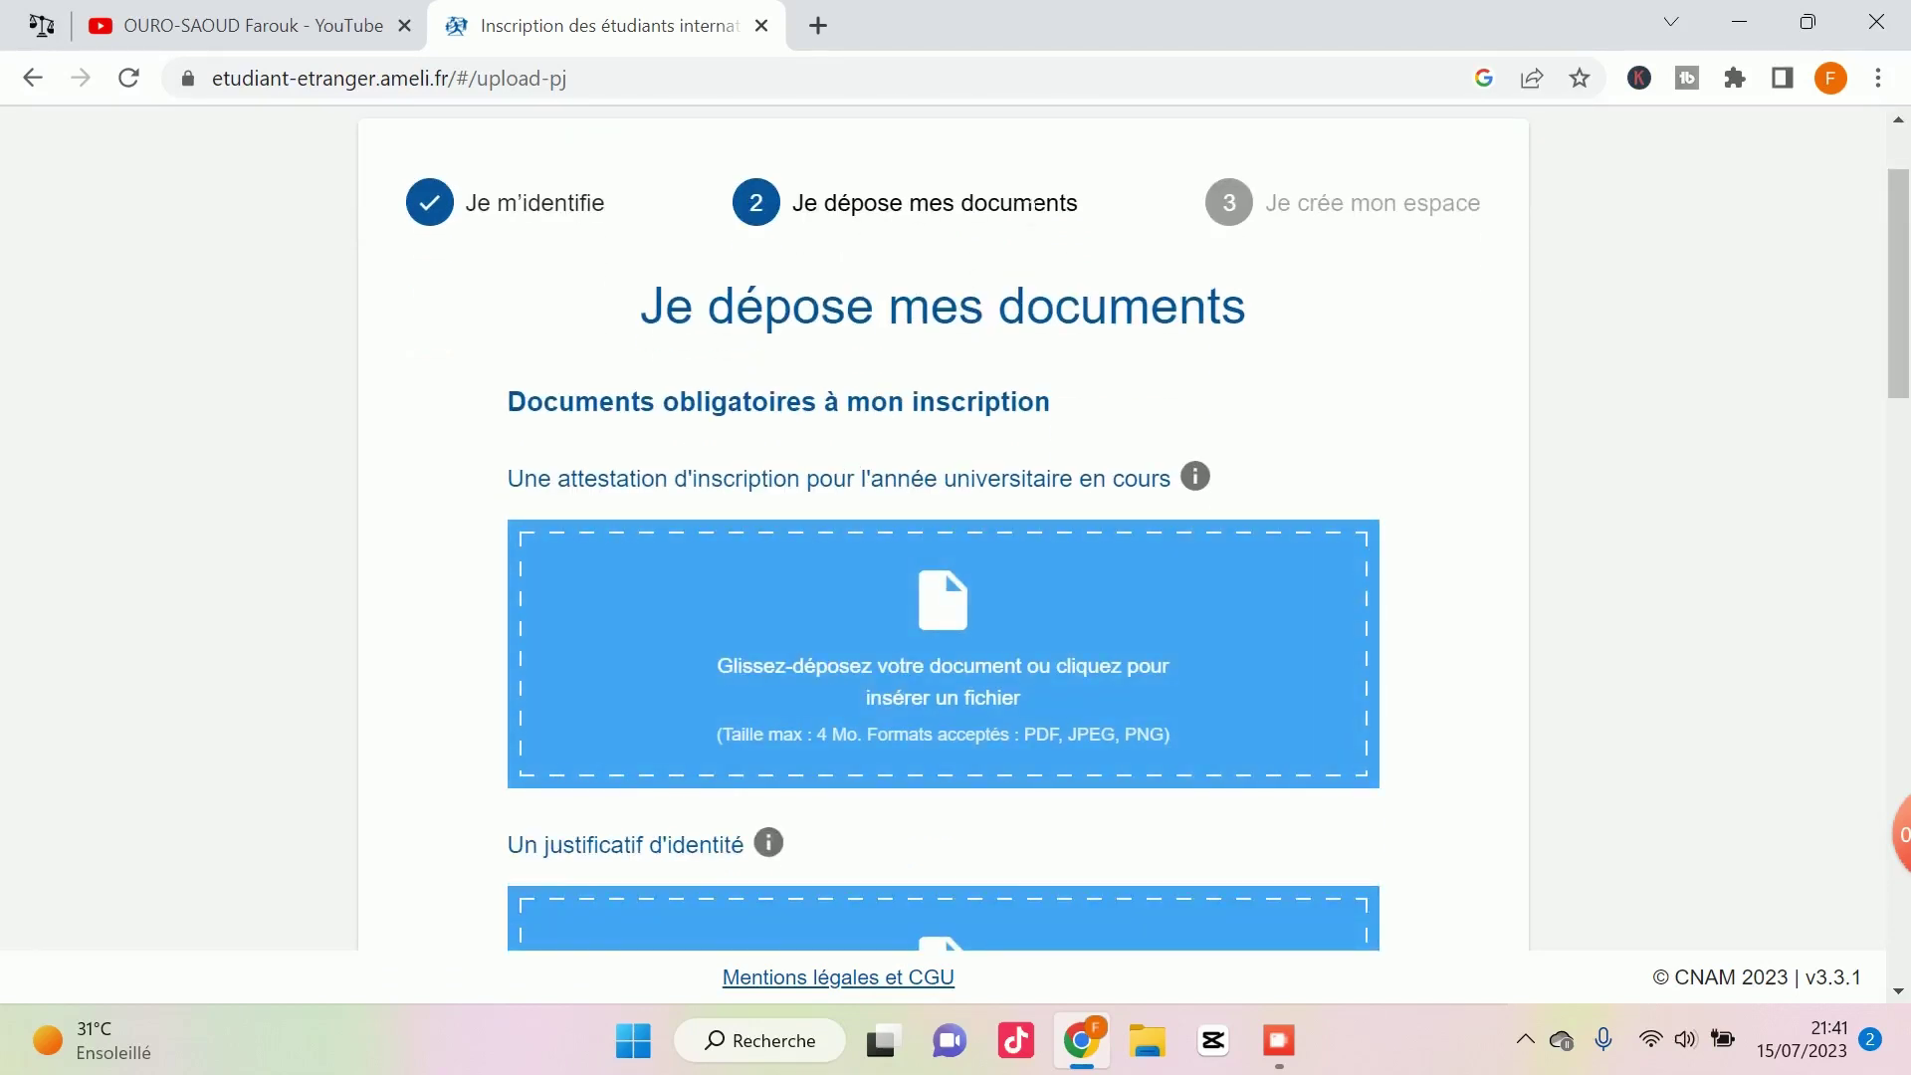
scroll(610, 290, "down", 1)
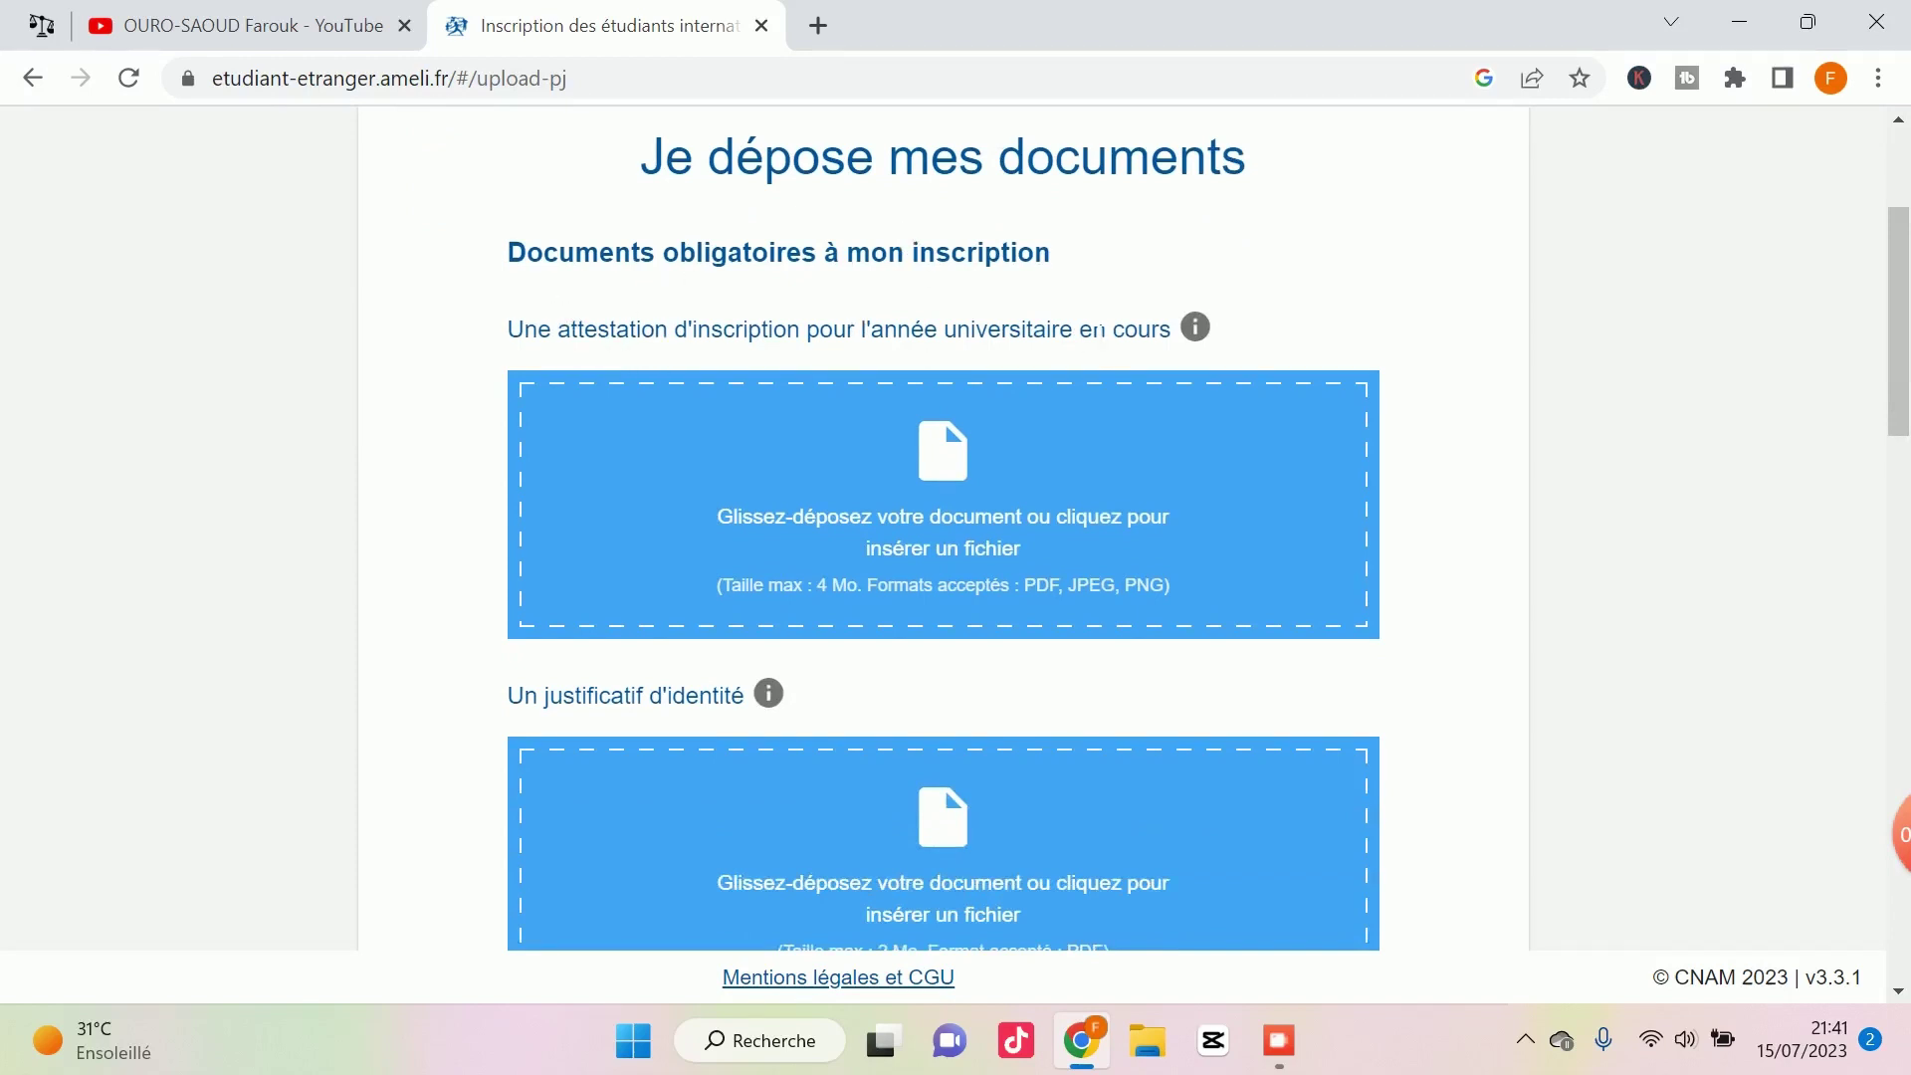
scroll(998, 384, "down", 2)
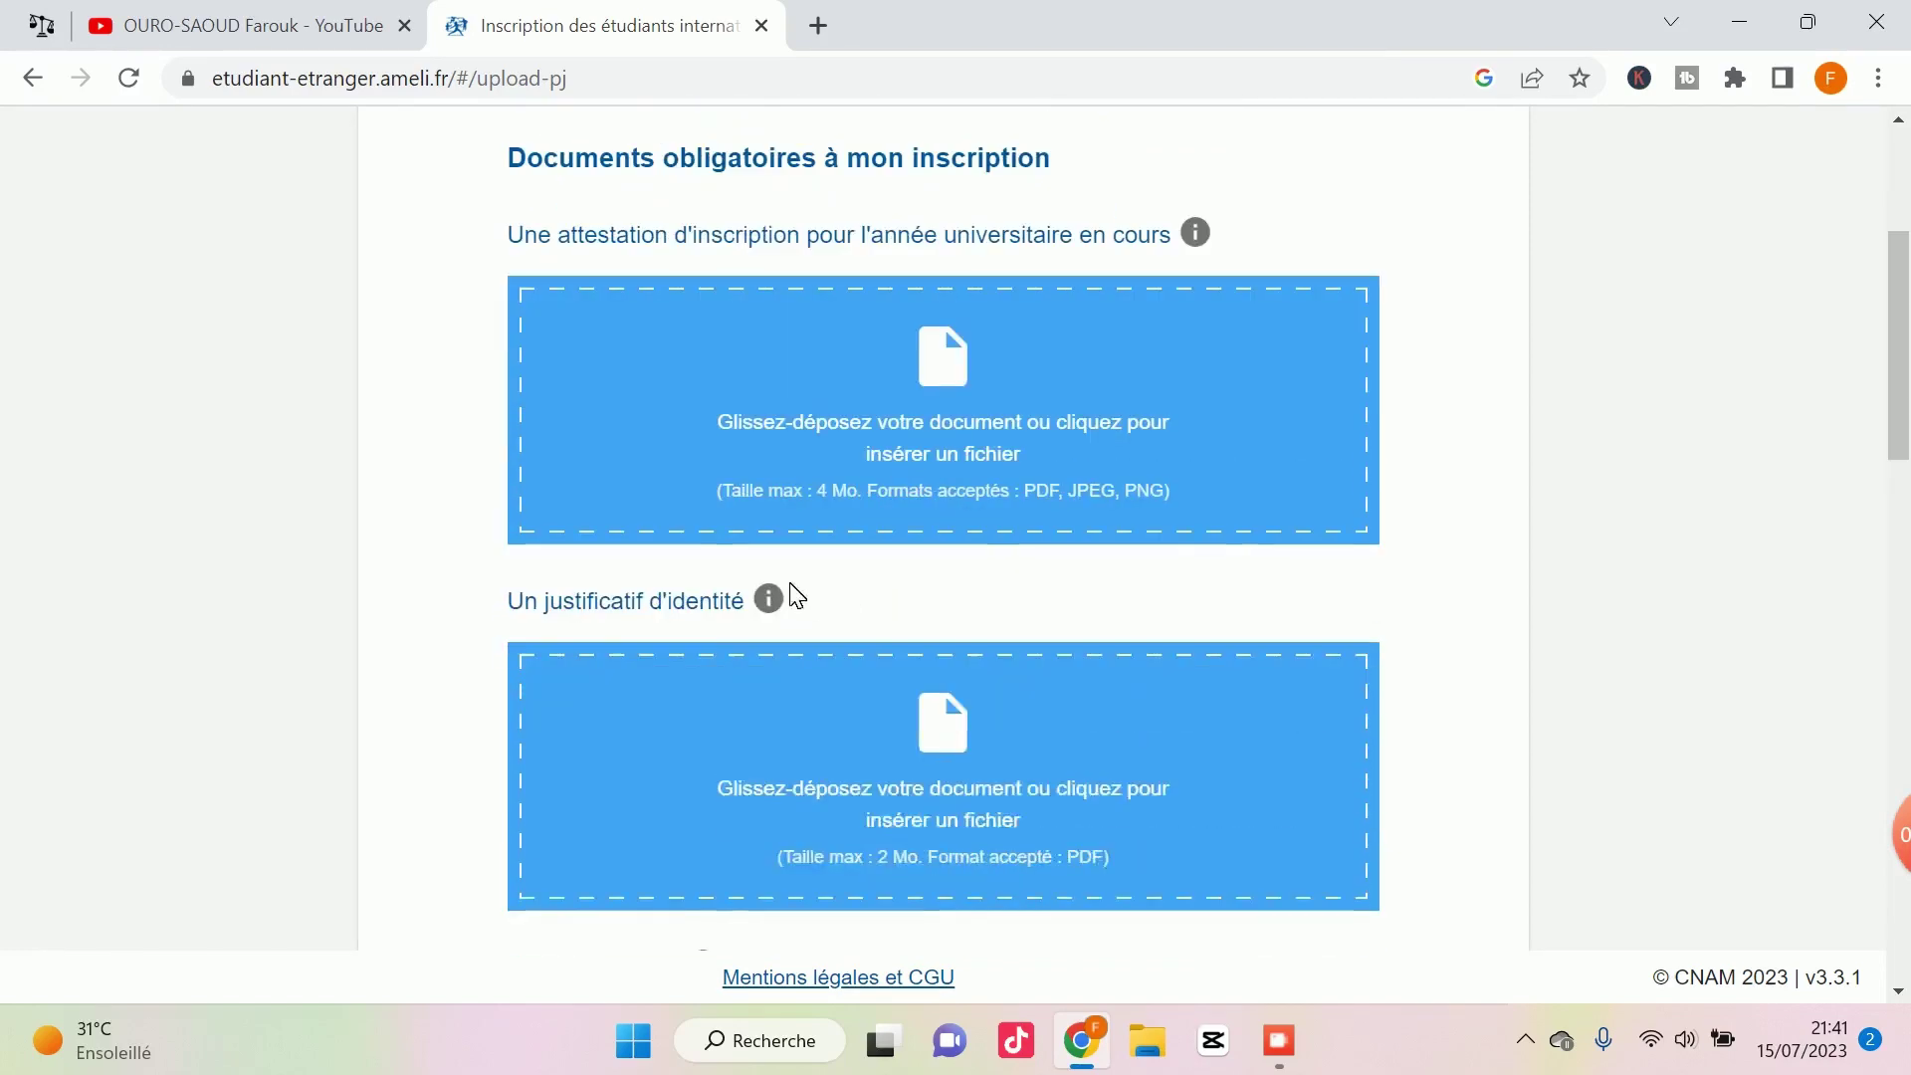
left_click(768, 598)
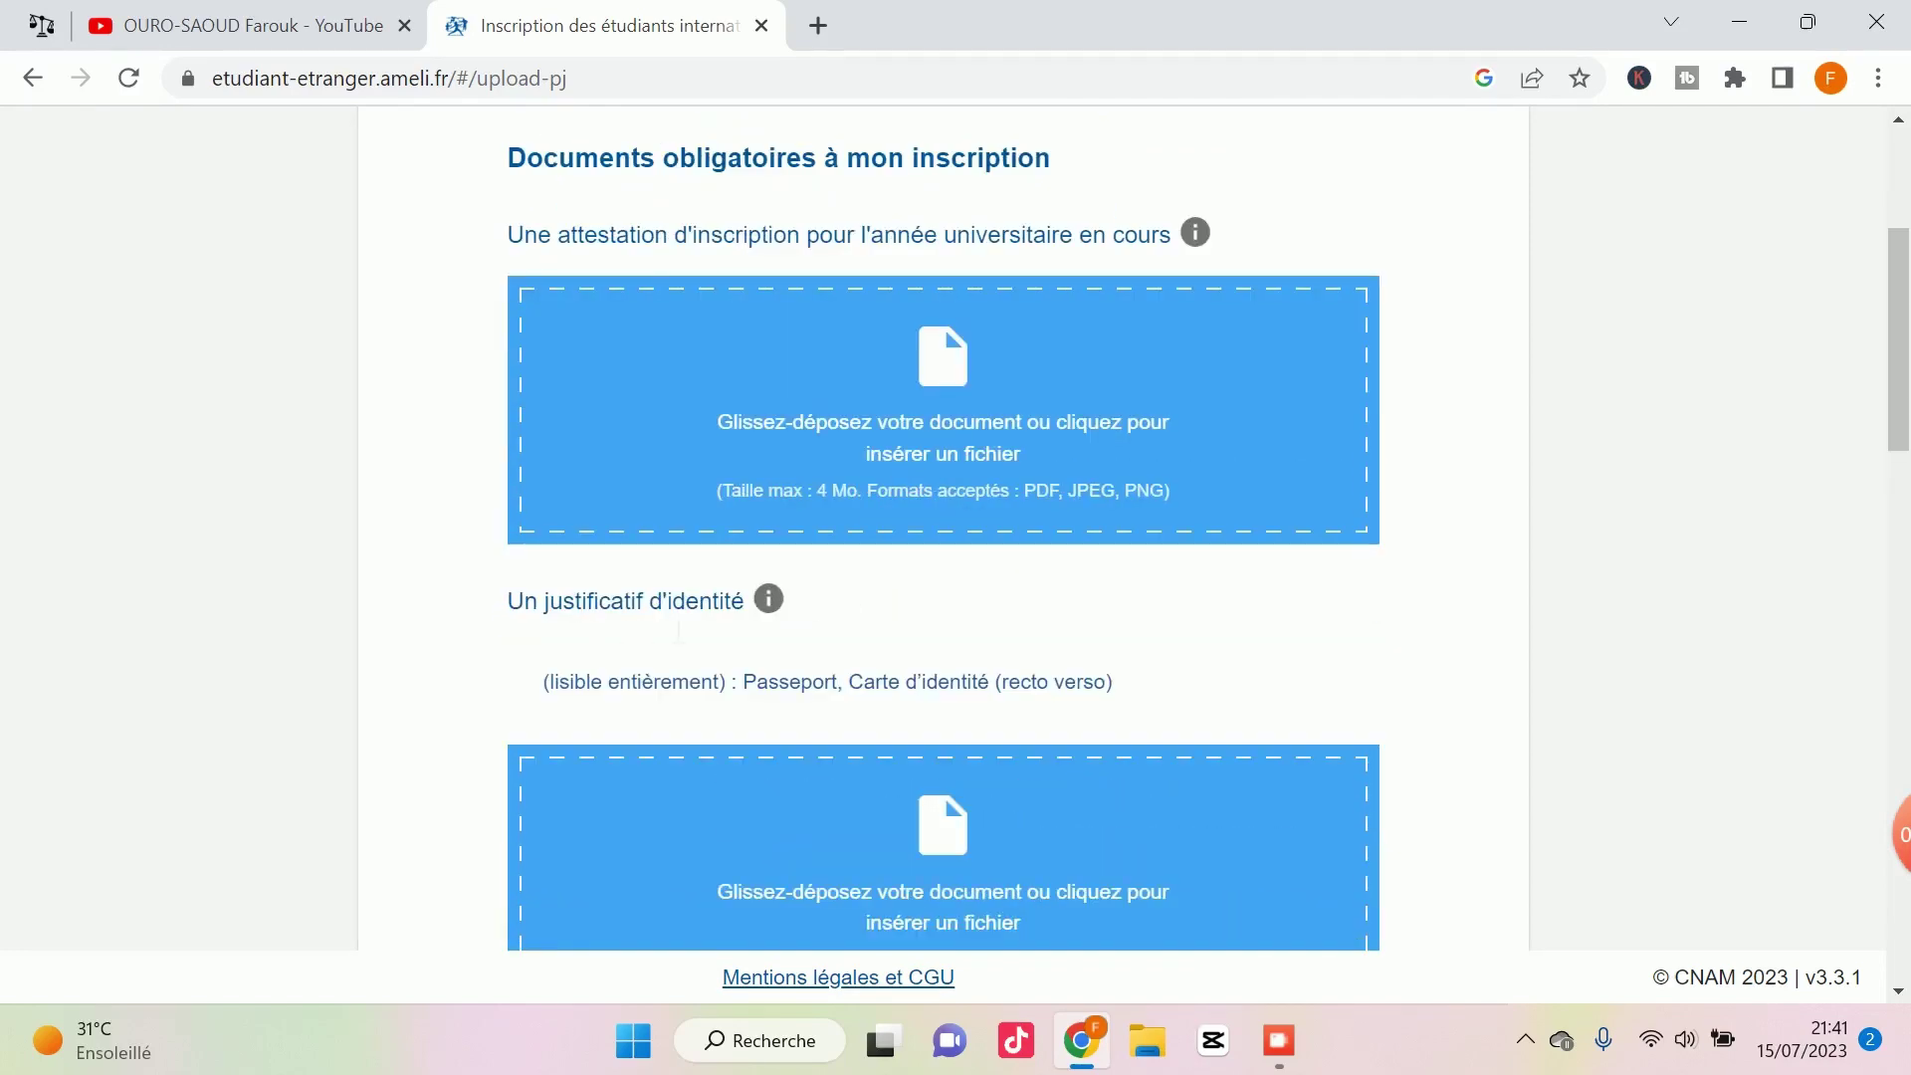
scroll(678, 629, "down", 4)
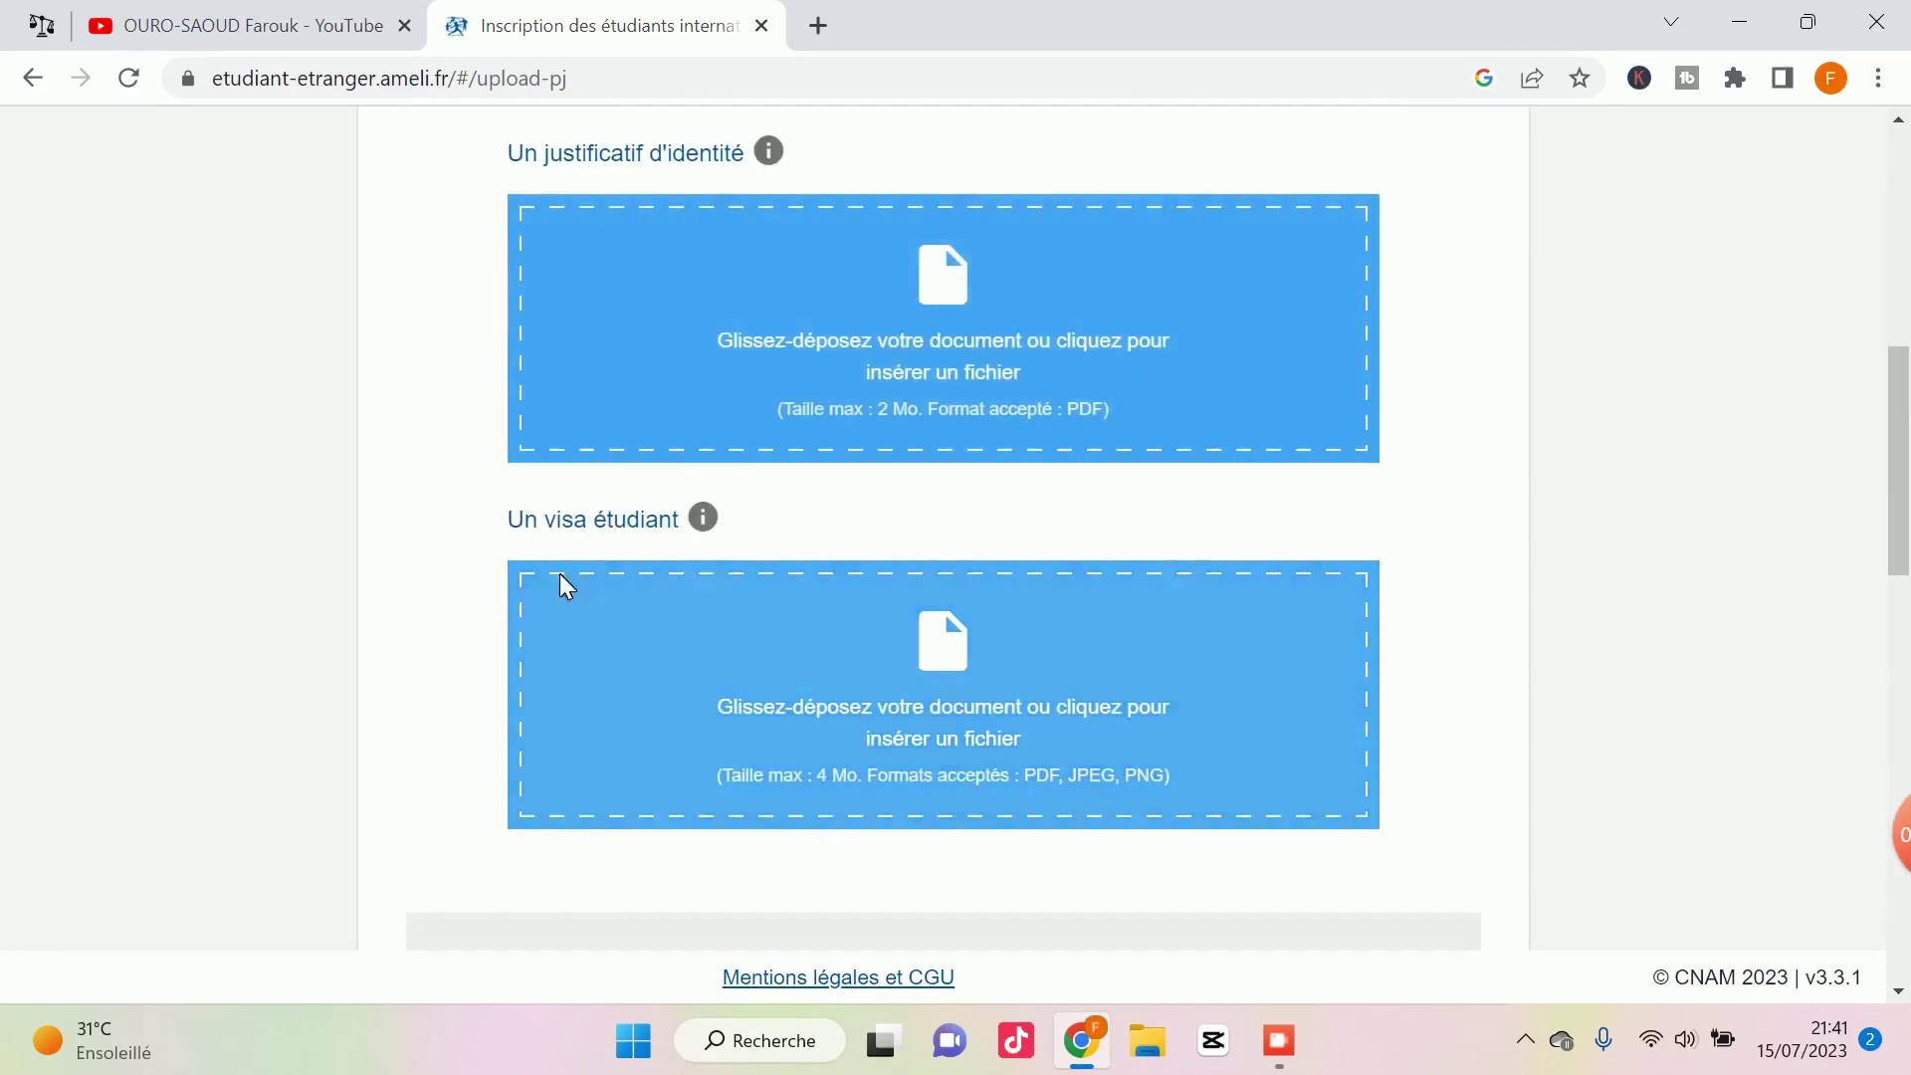
scroll(687, 537, "down", 3)
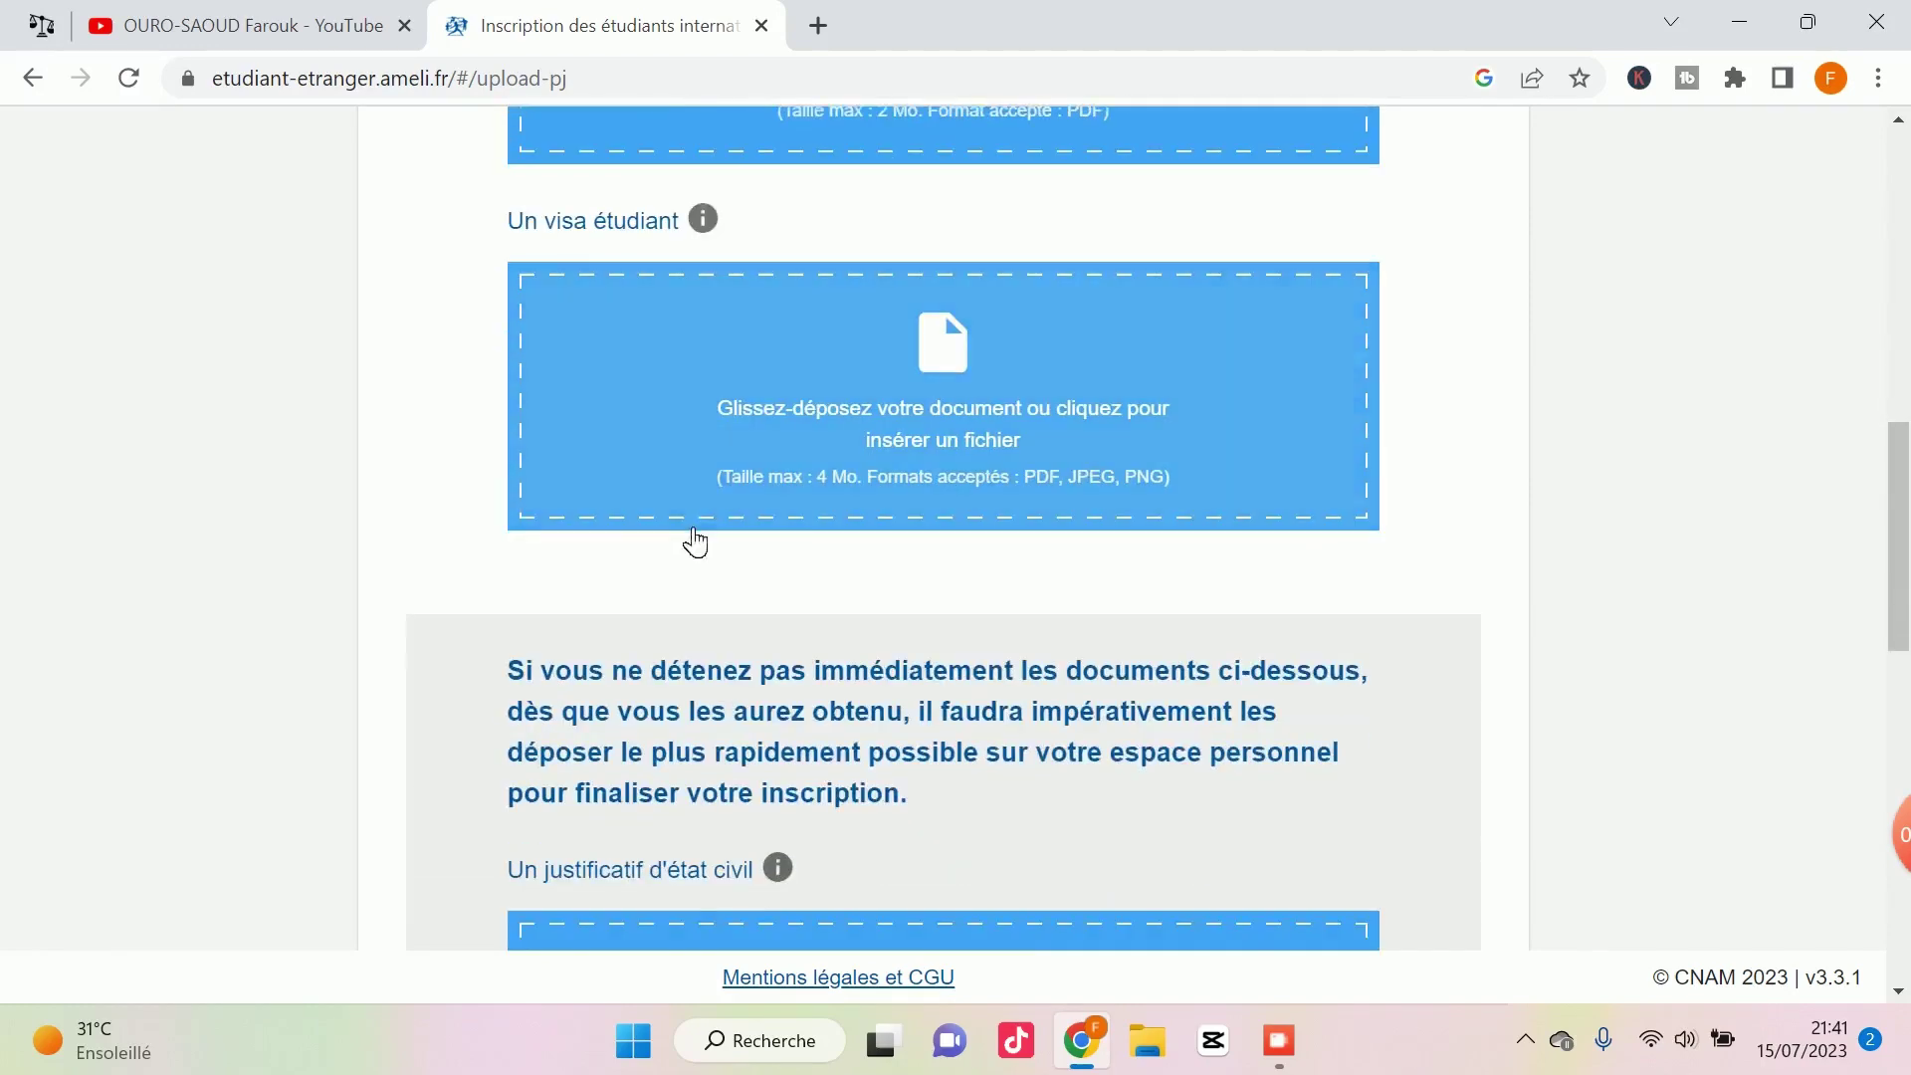
scroll(717, 491, "up", 4)
scroll(858, 319, "up", 3)
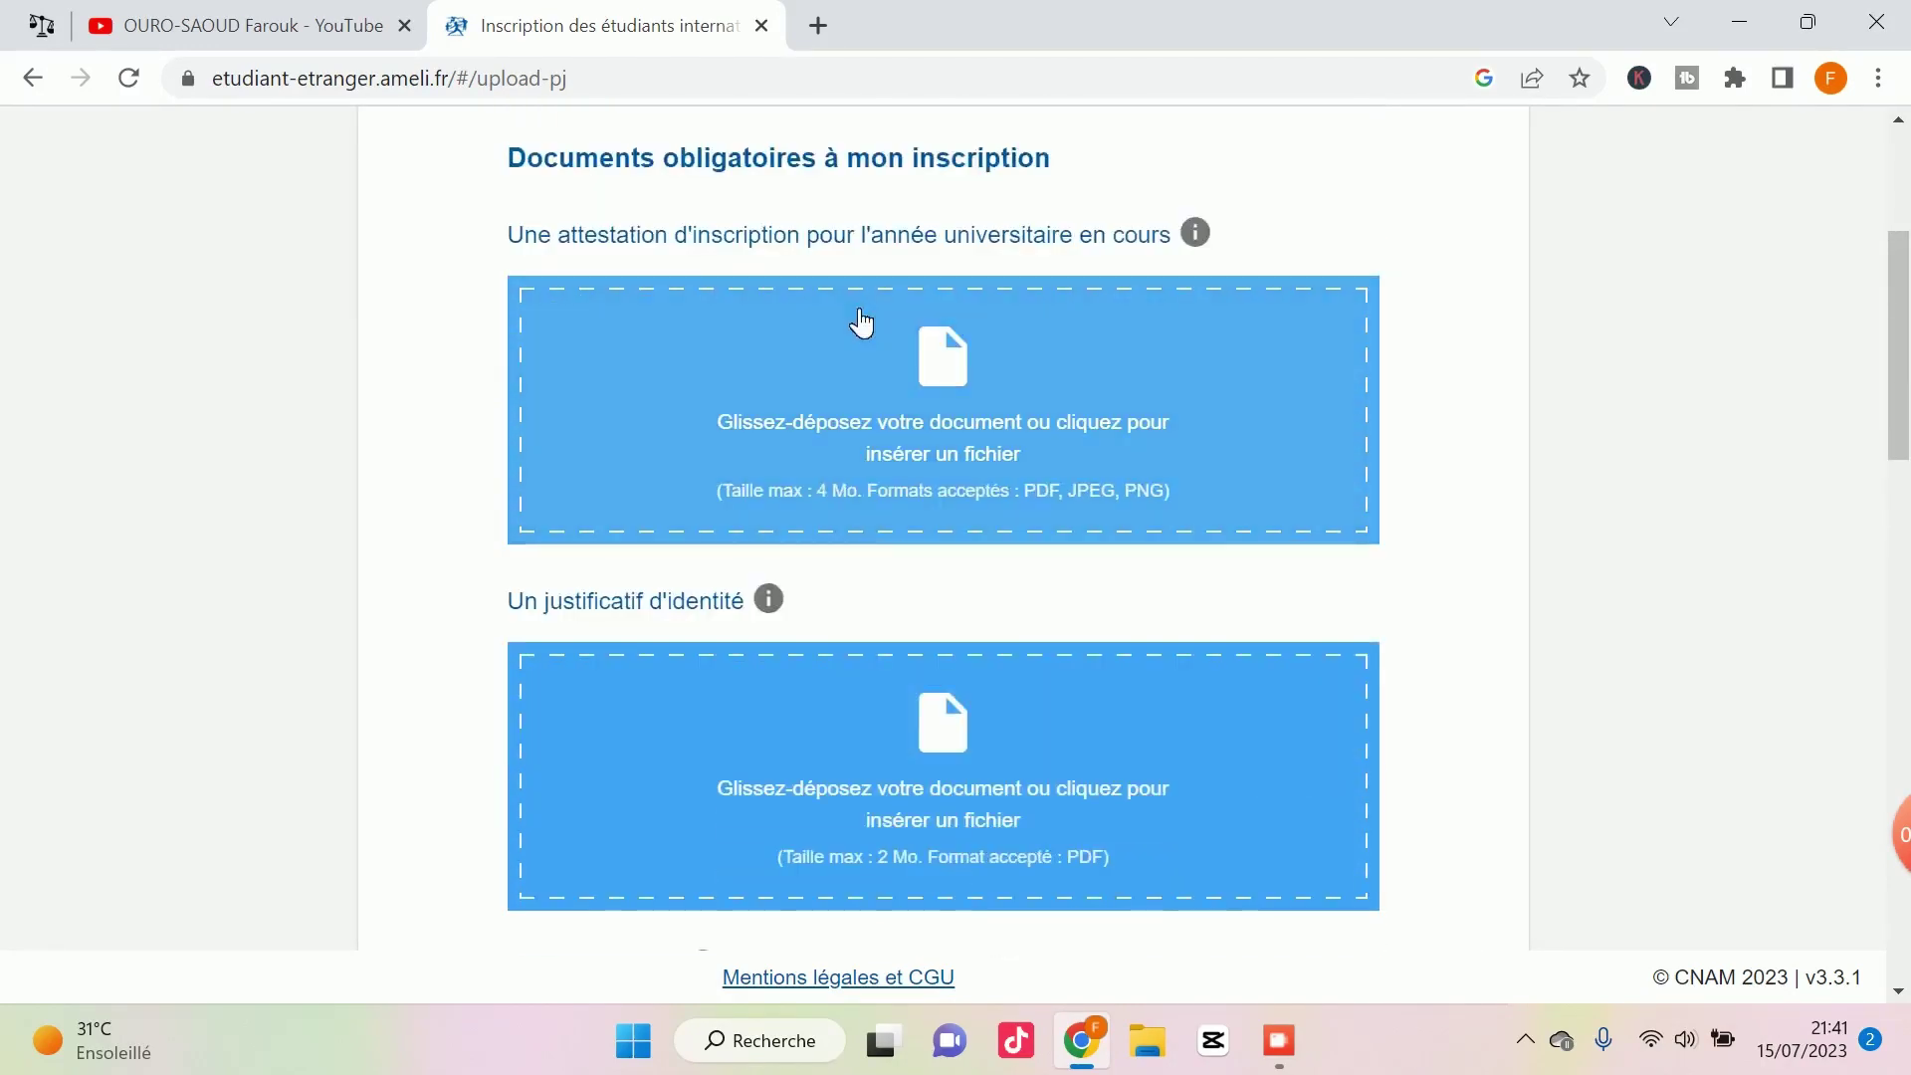
scroll(857, 323, "down", 10)
scroll(796, 474, "down", 7)
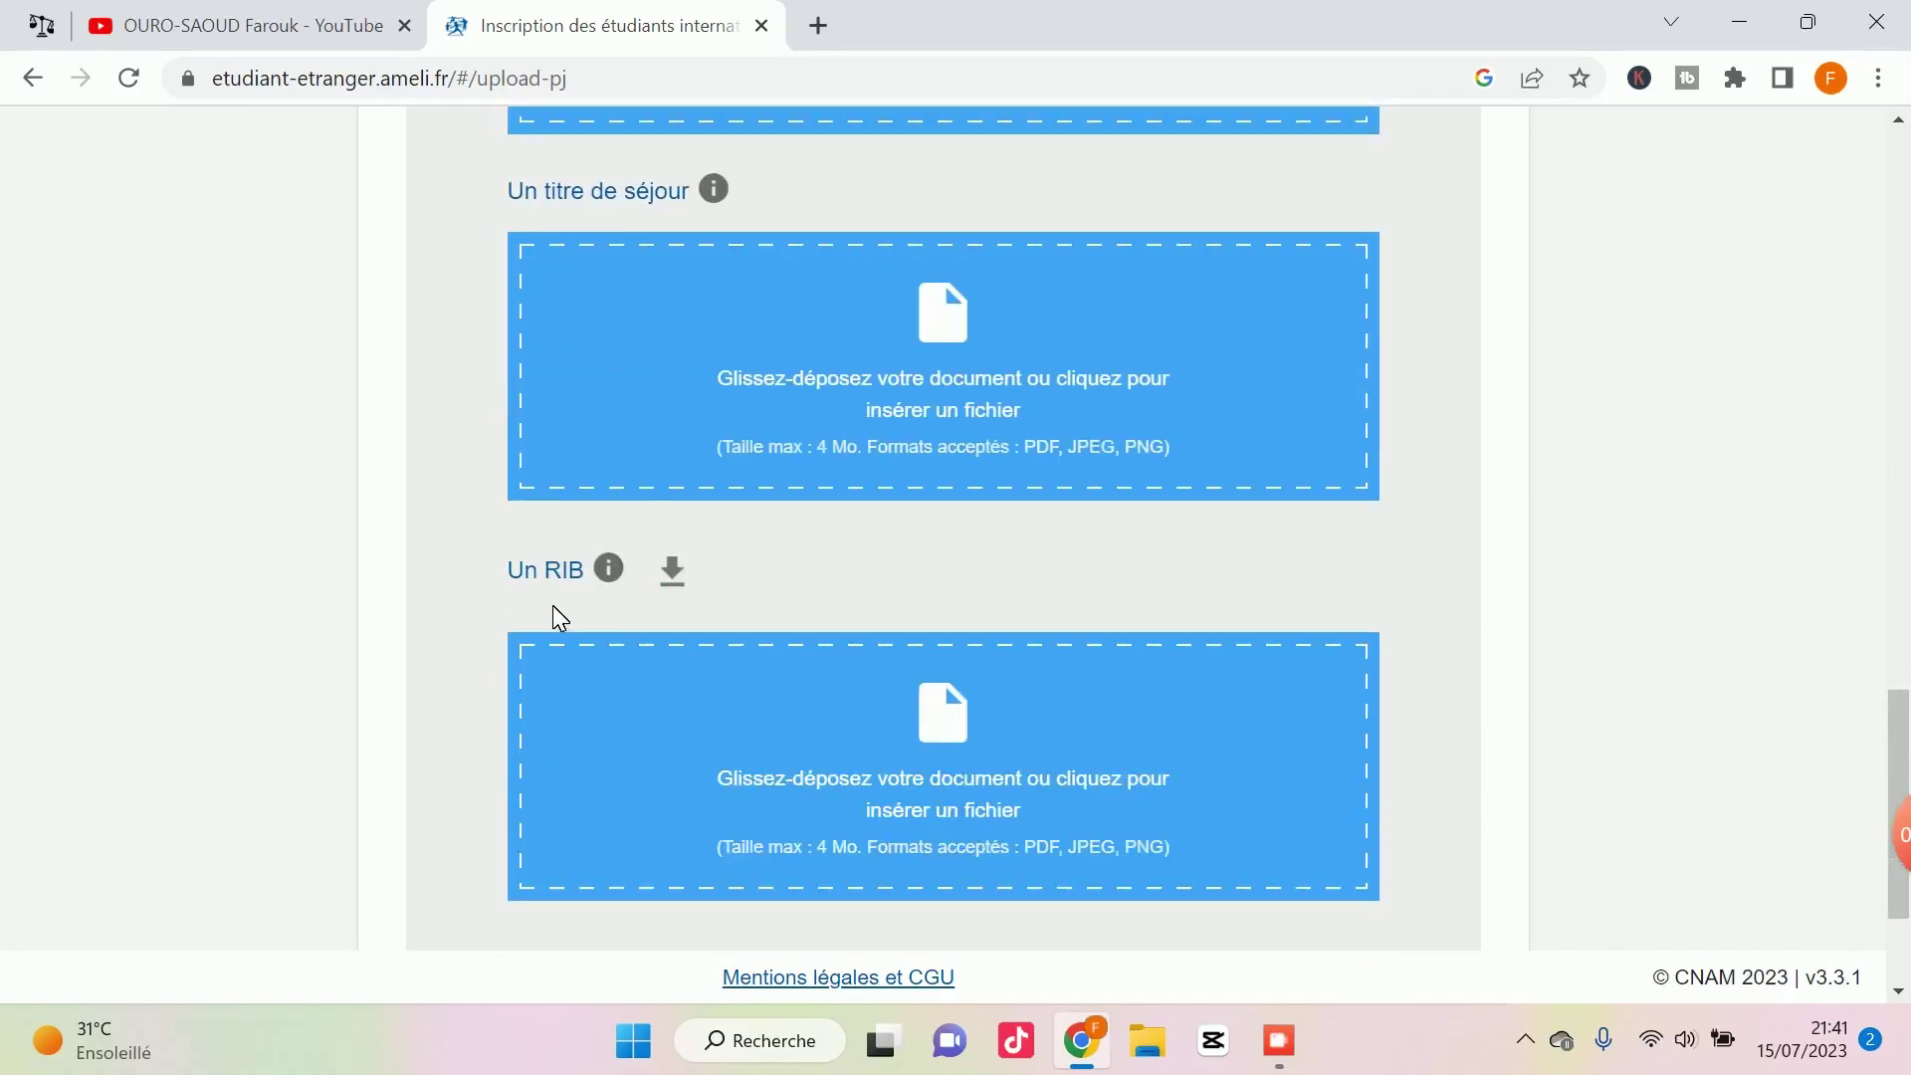
scroll(554, 610, "up", 3)
scroll(597, 520, "up", 3)
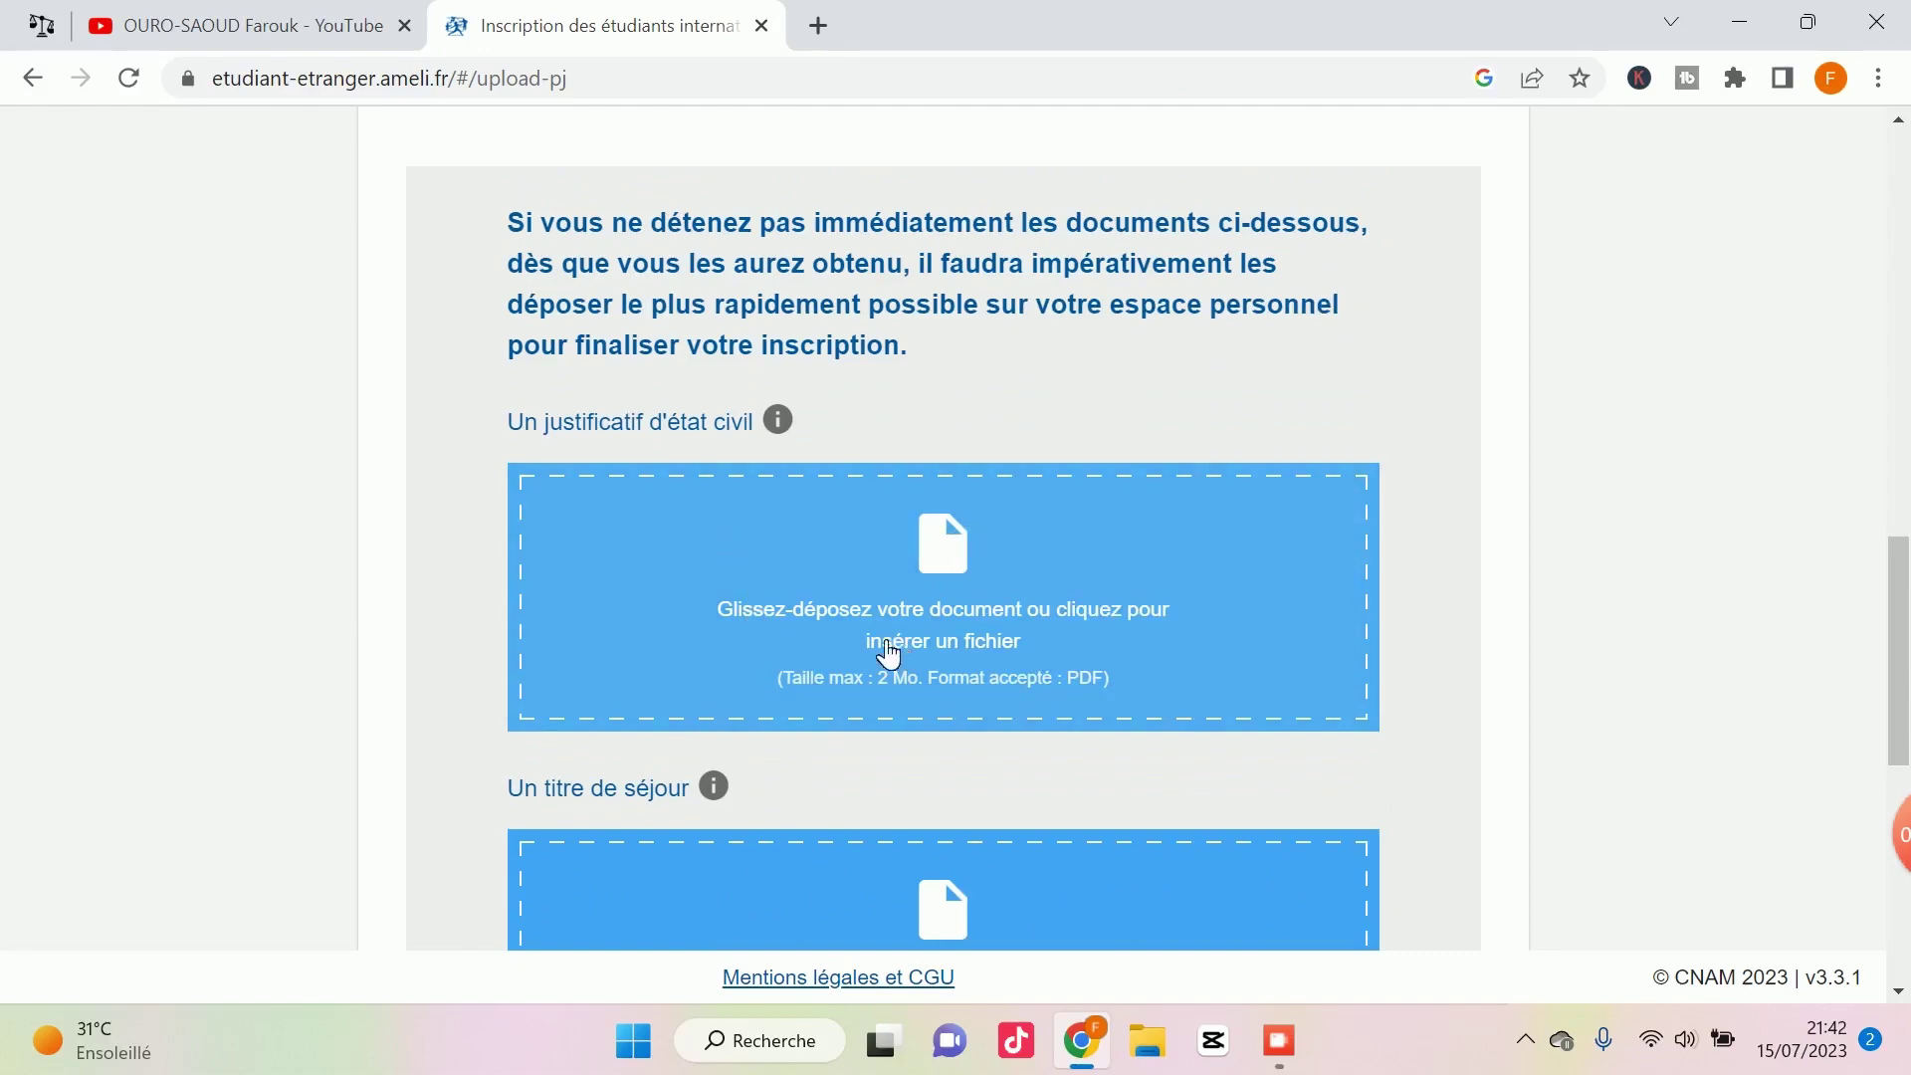
scroll(822, 627, "up", 1)
scroll(822, 627, "up", 8)
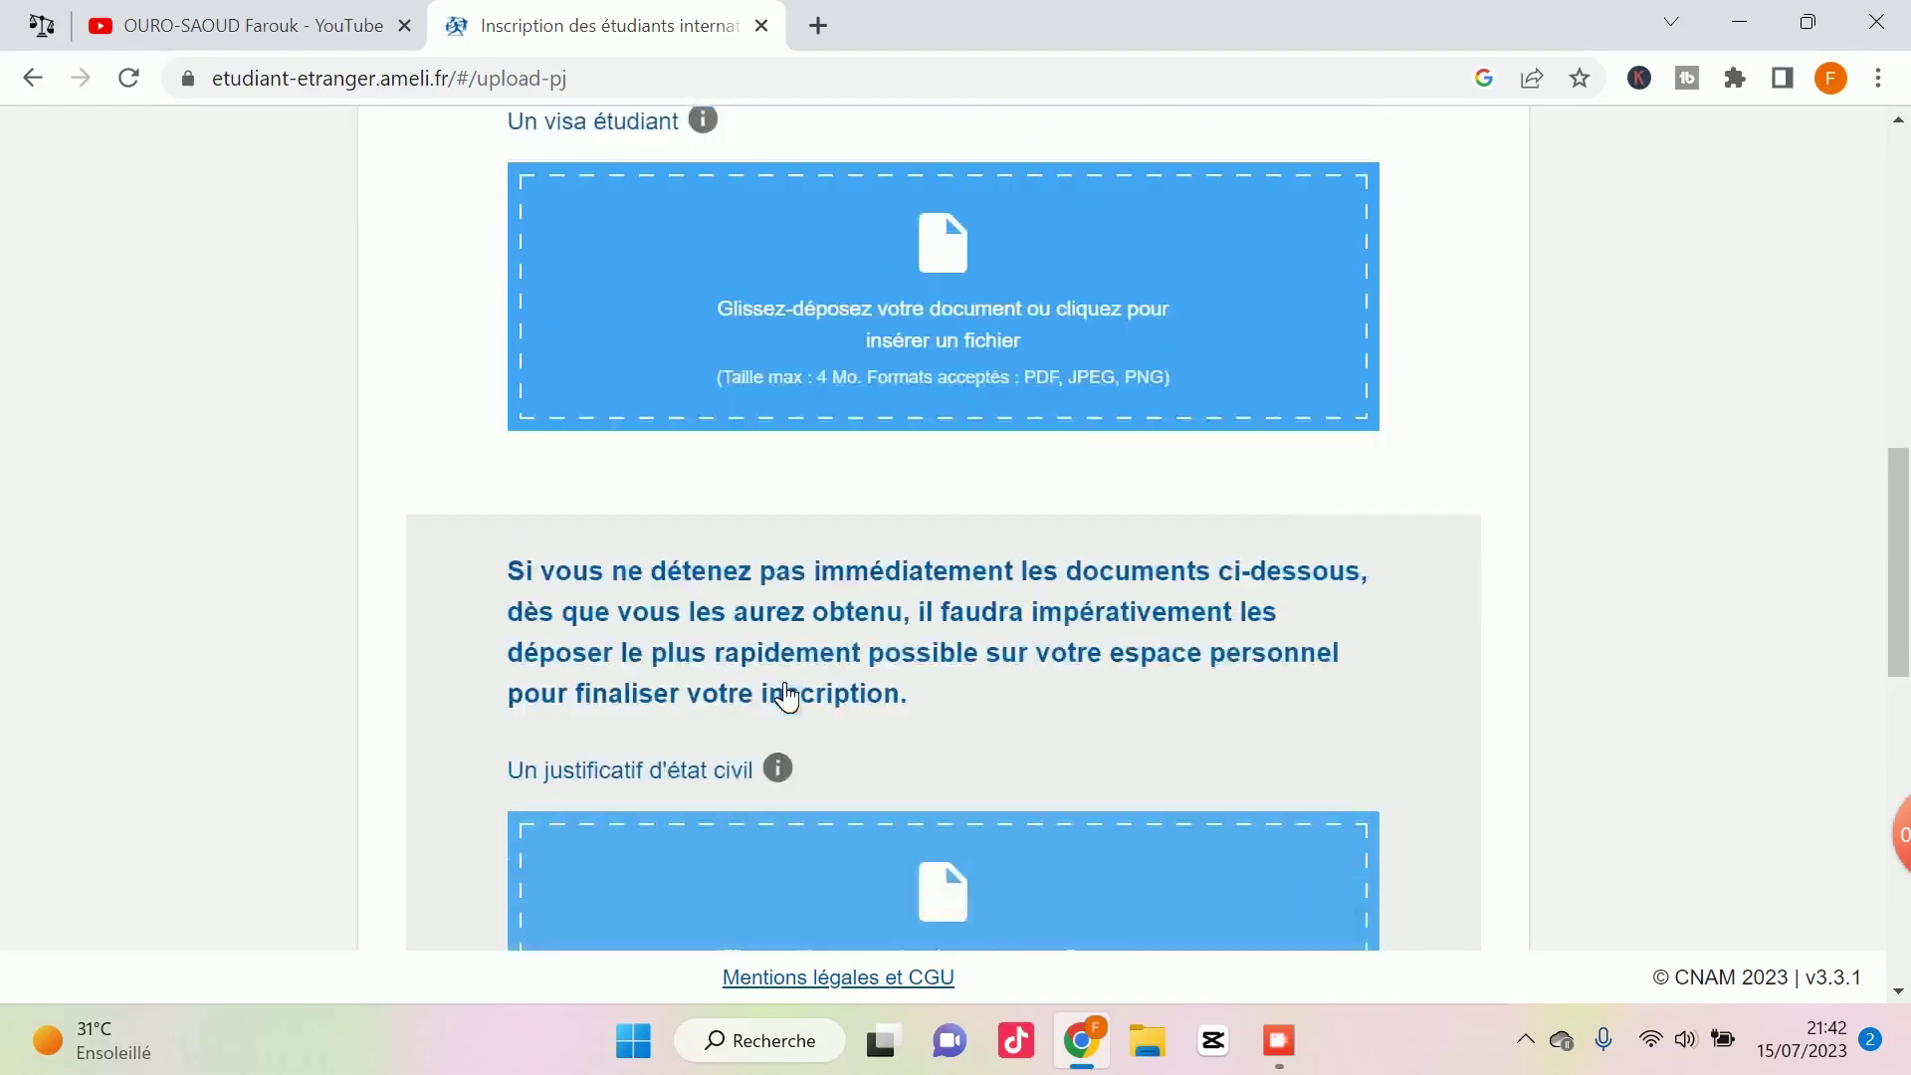
scroll(767, 674, "up", 5)
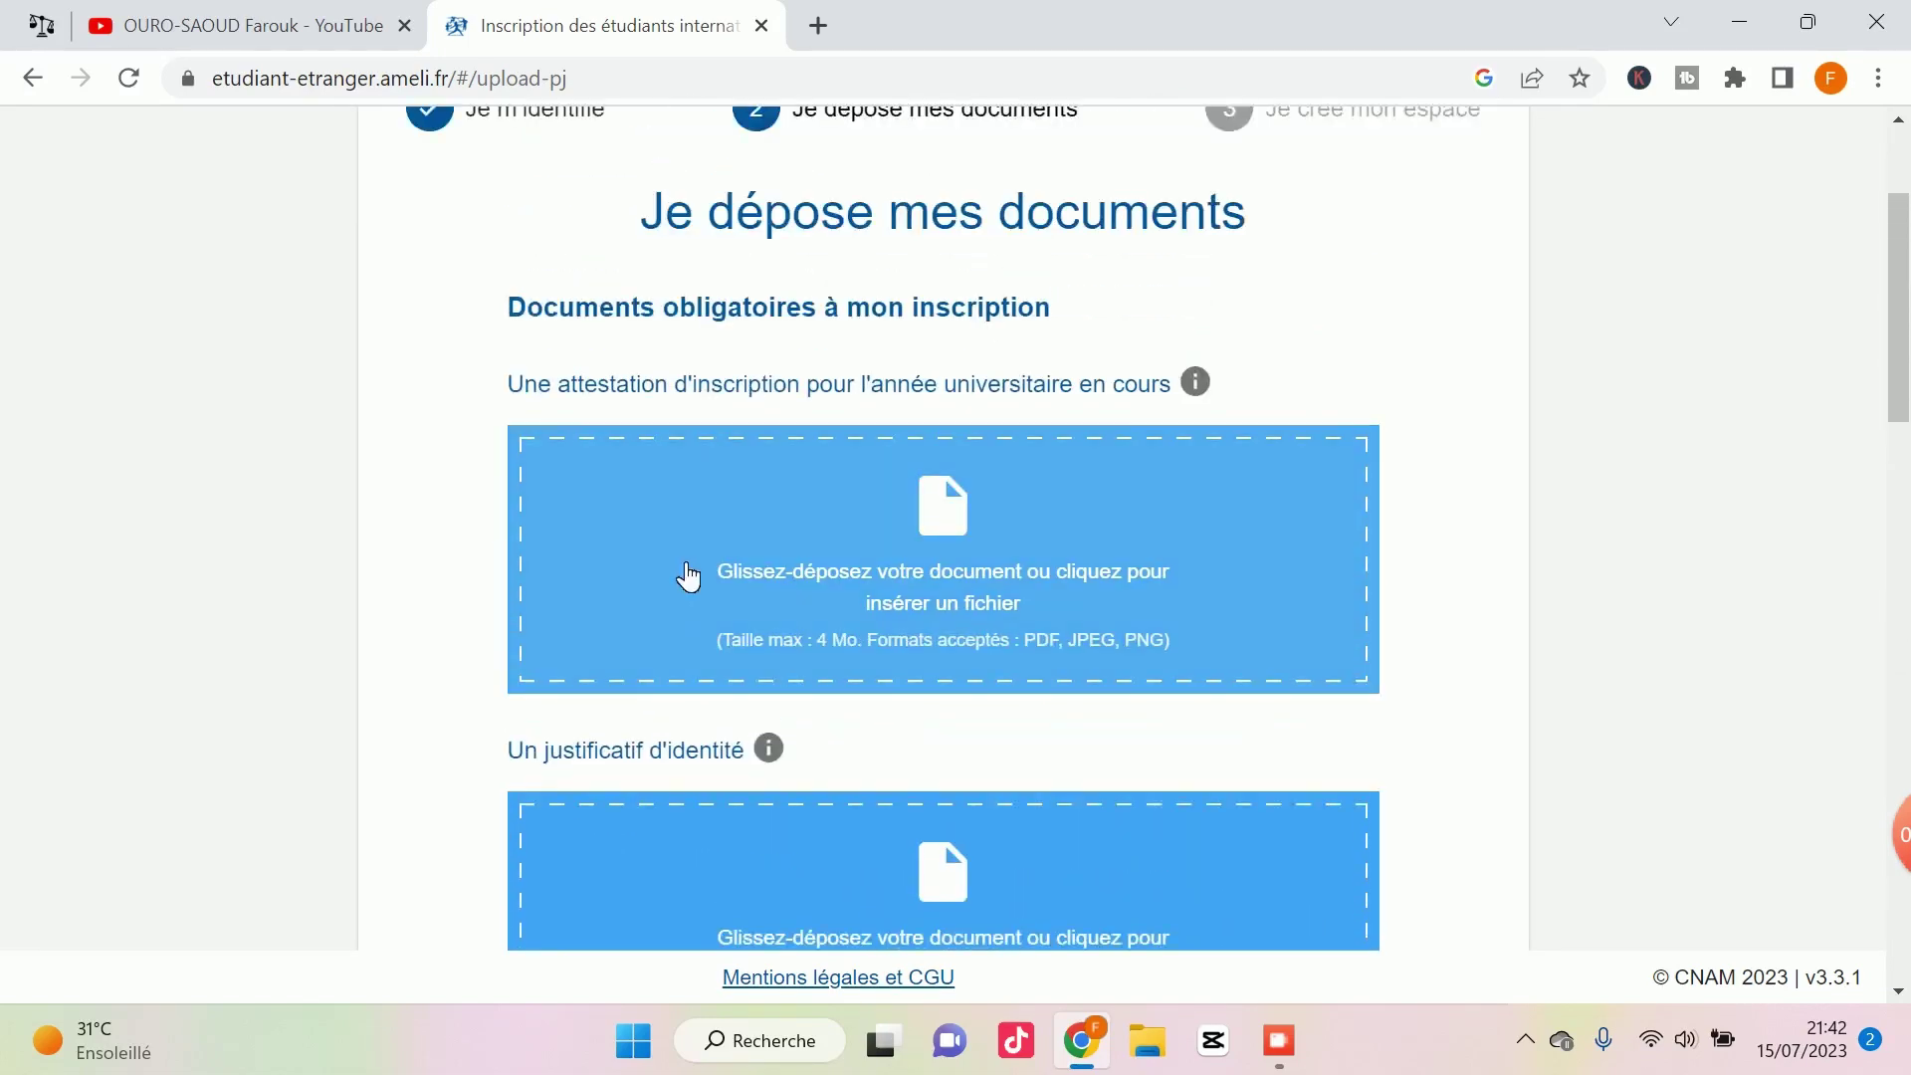
scroll(892, 598, "up", 2)
scroll(891, 598, "down", 3)
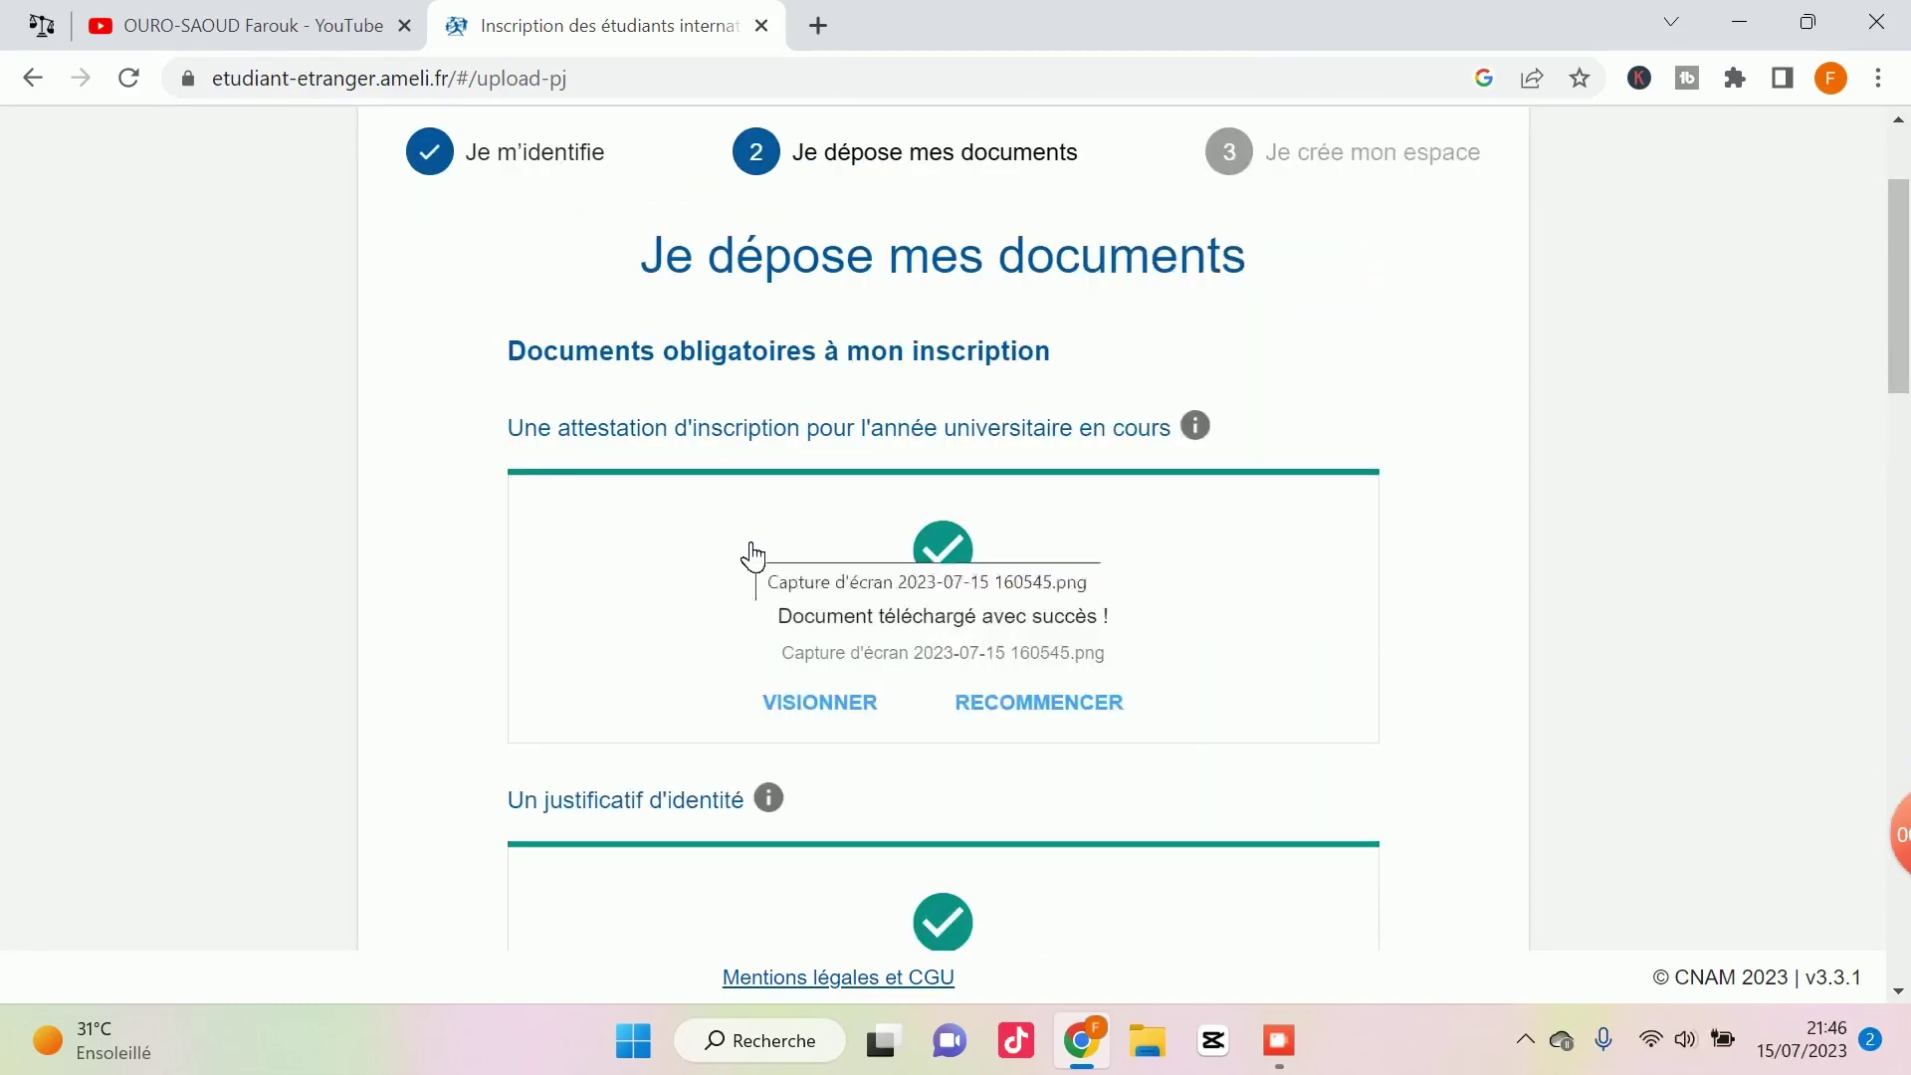
Step: Drop the enrolment certificate, identity, visa and civil-status files onto their upload zones
left_click_drag(751, 555, 746, 554)
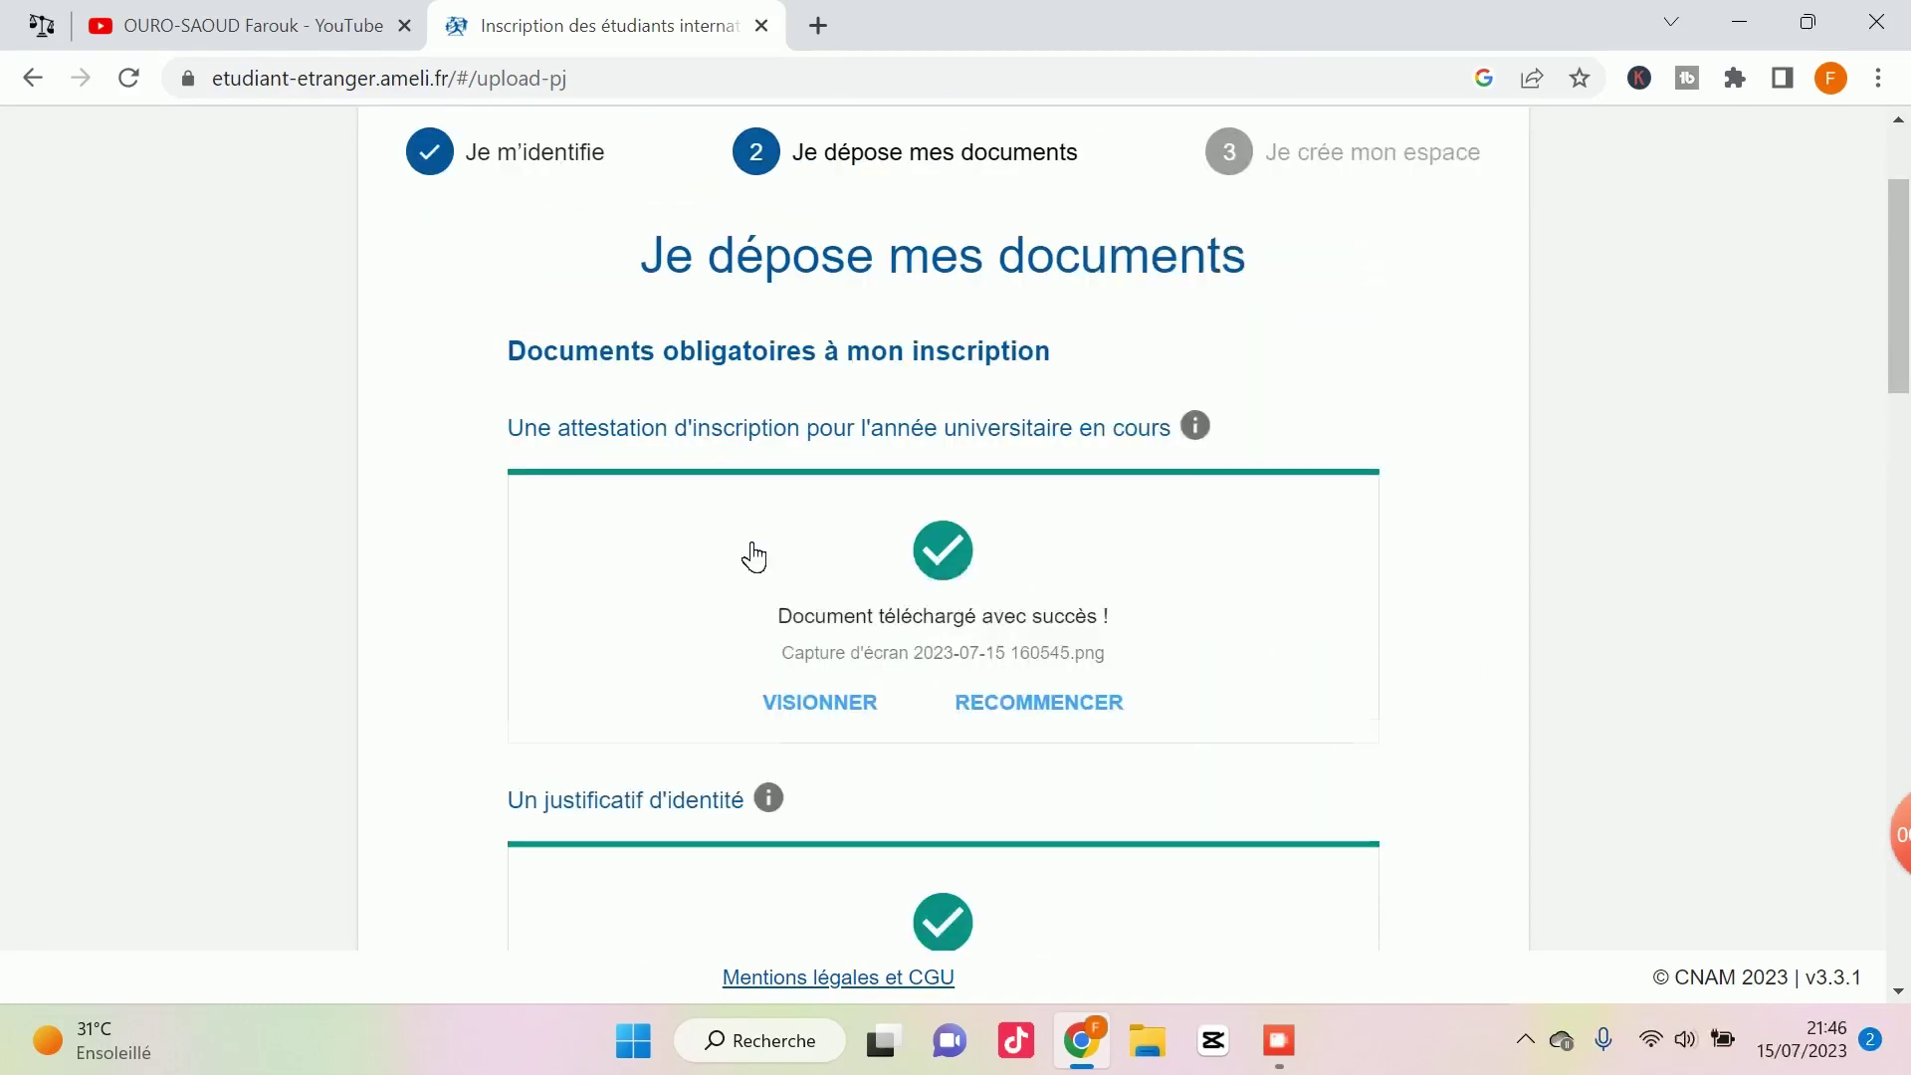
scroll(697, 448, "down", 2)
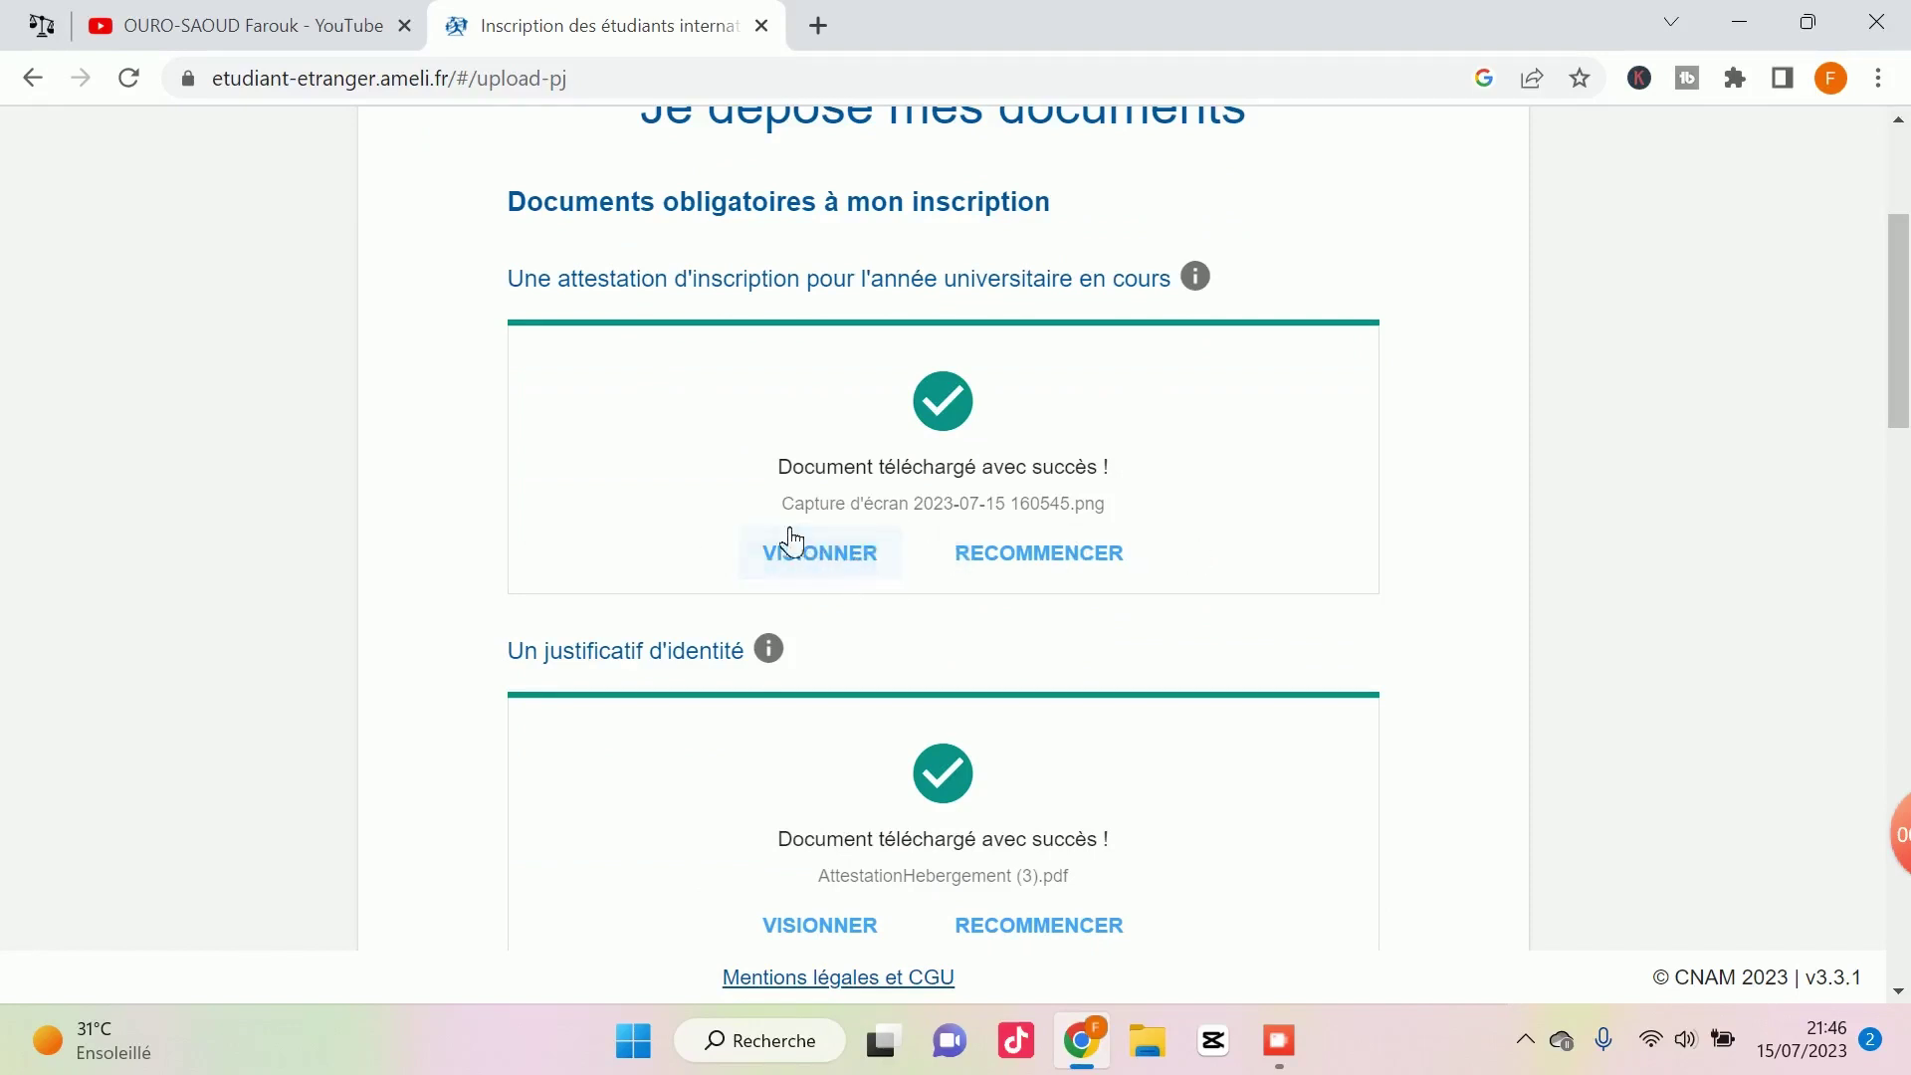
scroll(814, 518, "down", 3)
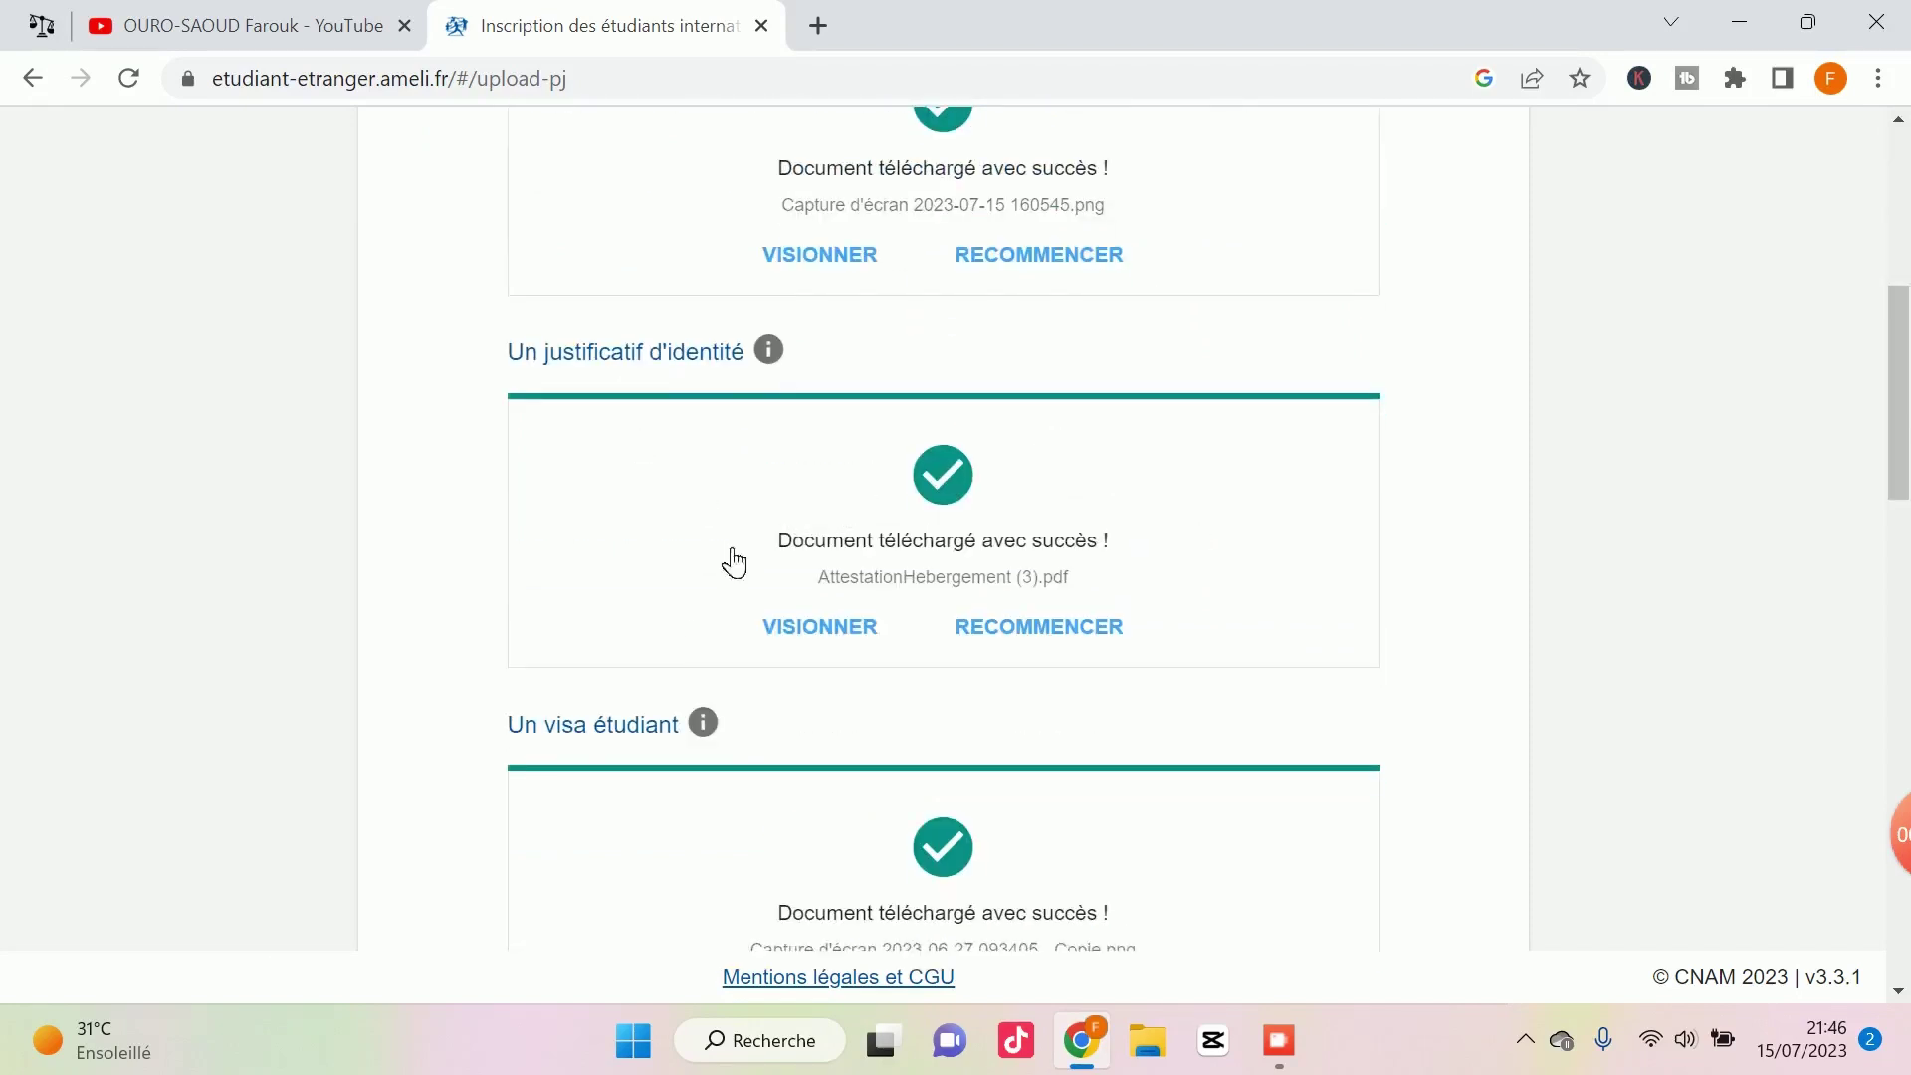
scroll(856, 558, "down", 2)
scroll(675, 707, "down", 2)
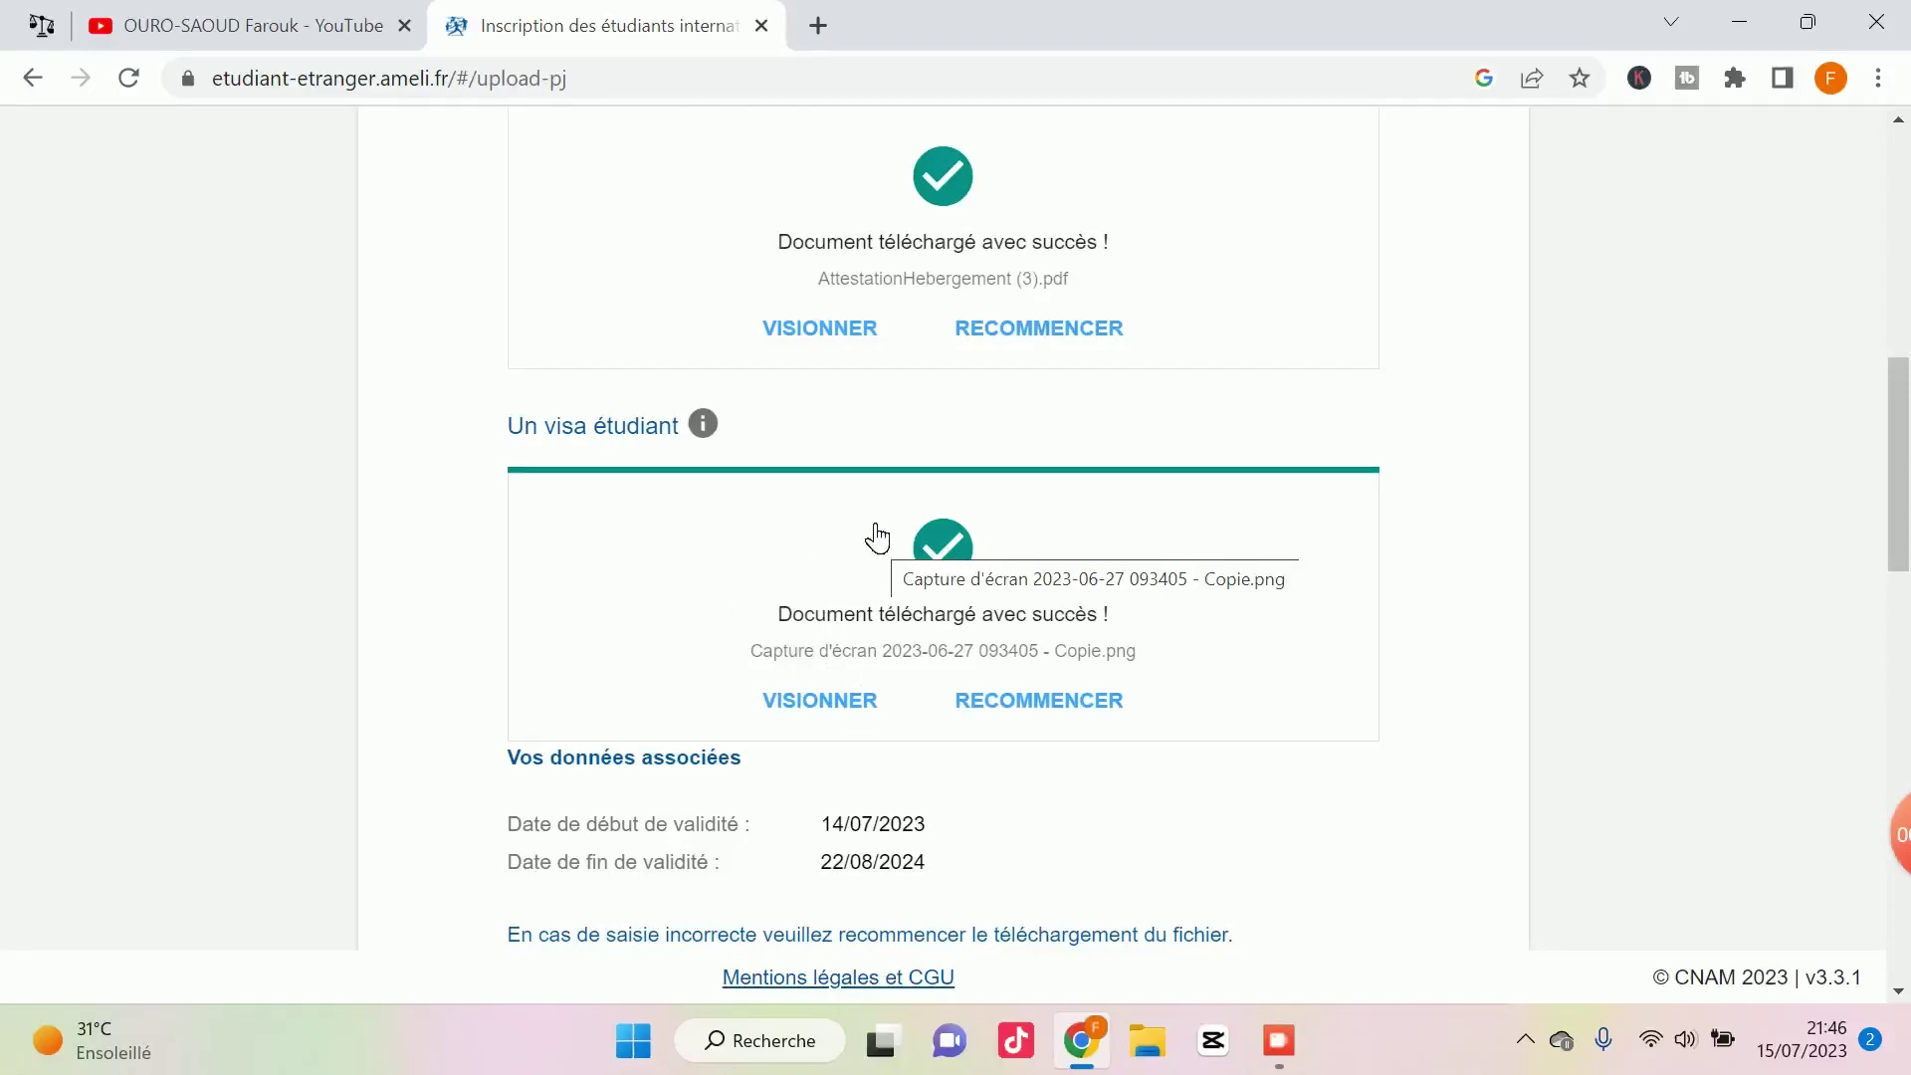
scroll(731, 567, "down", 5)
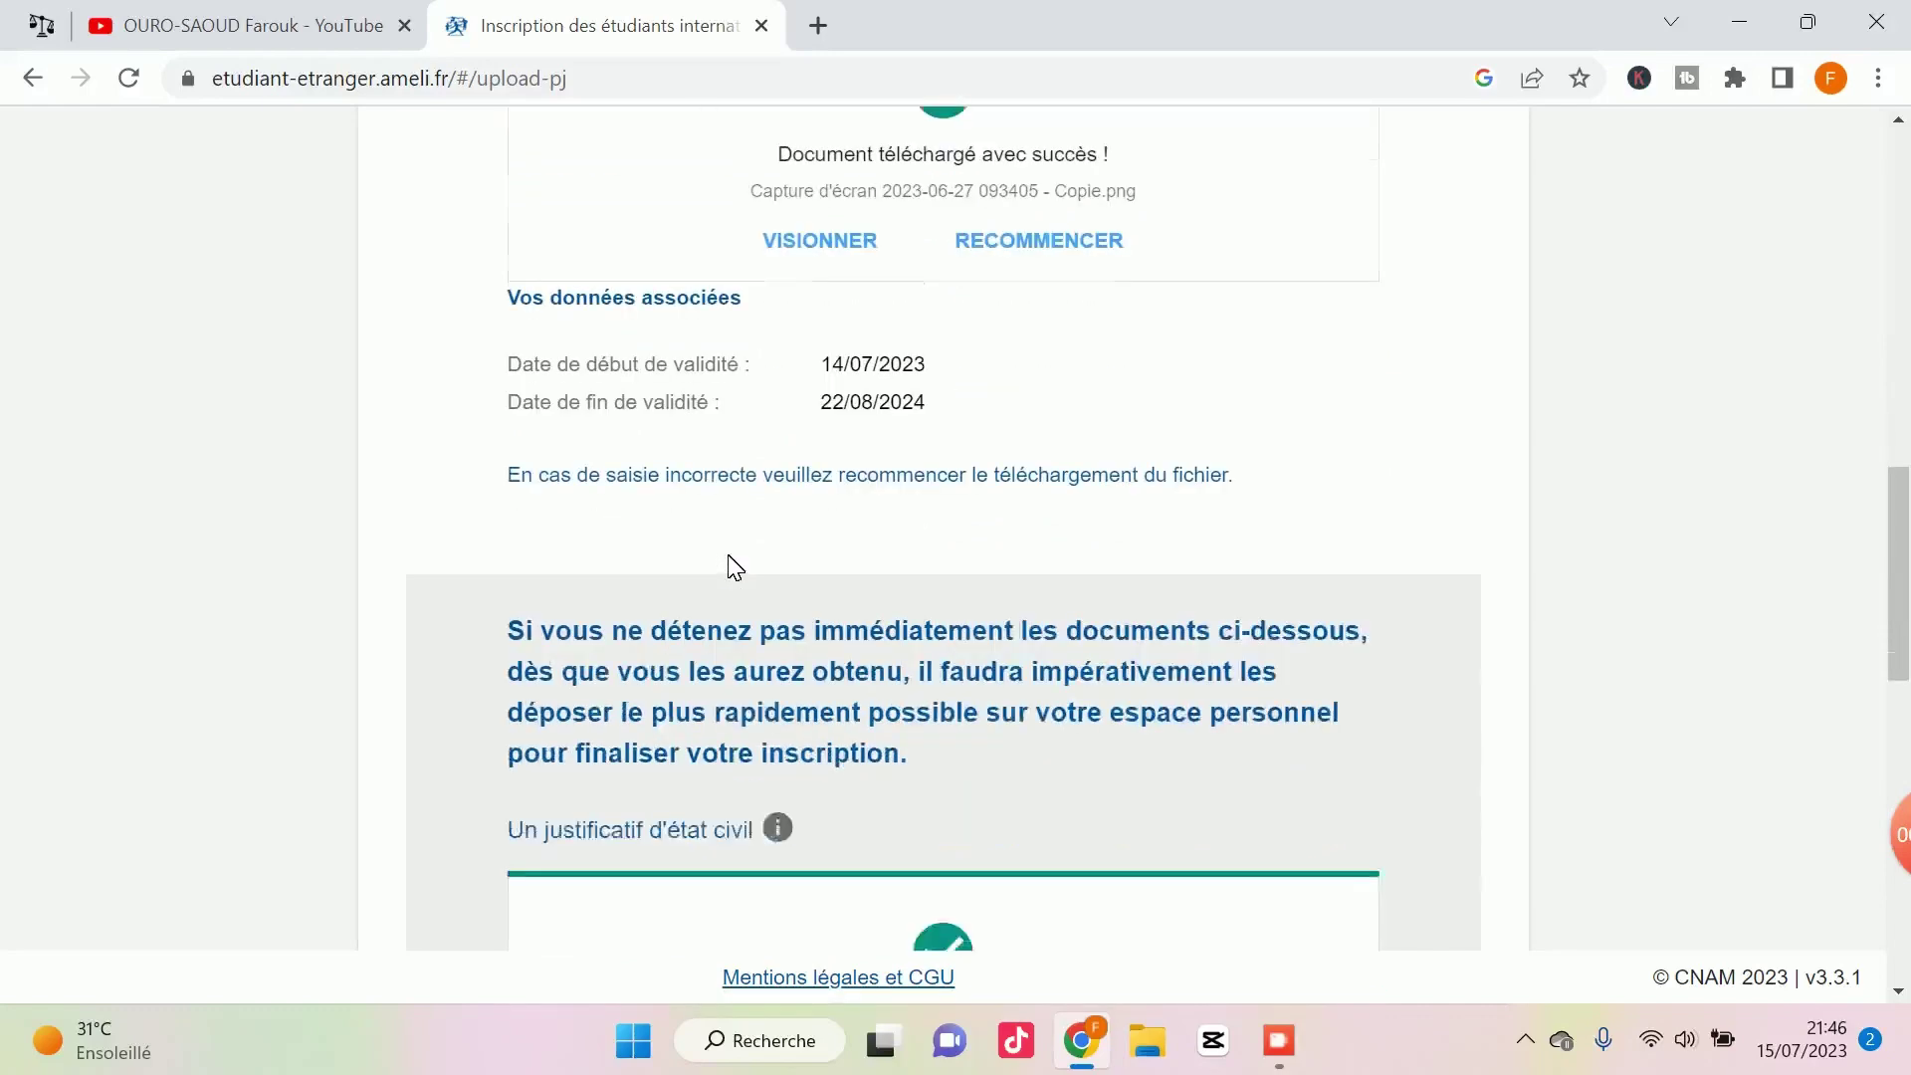
scroll(731, 562, "down", 4)
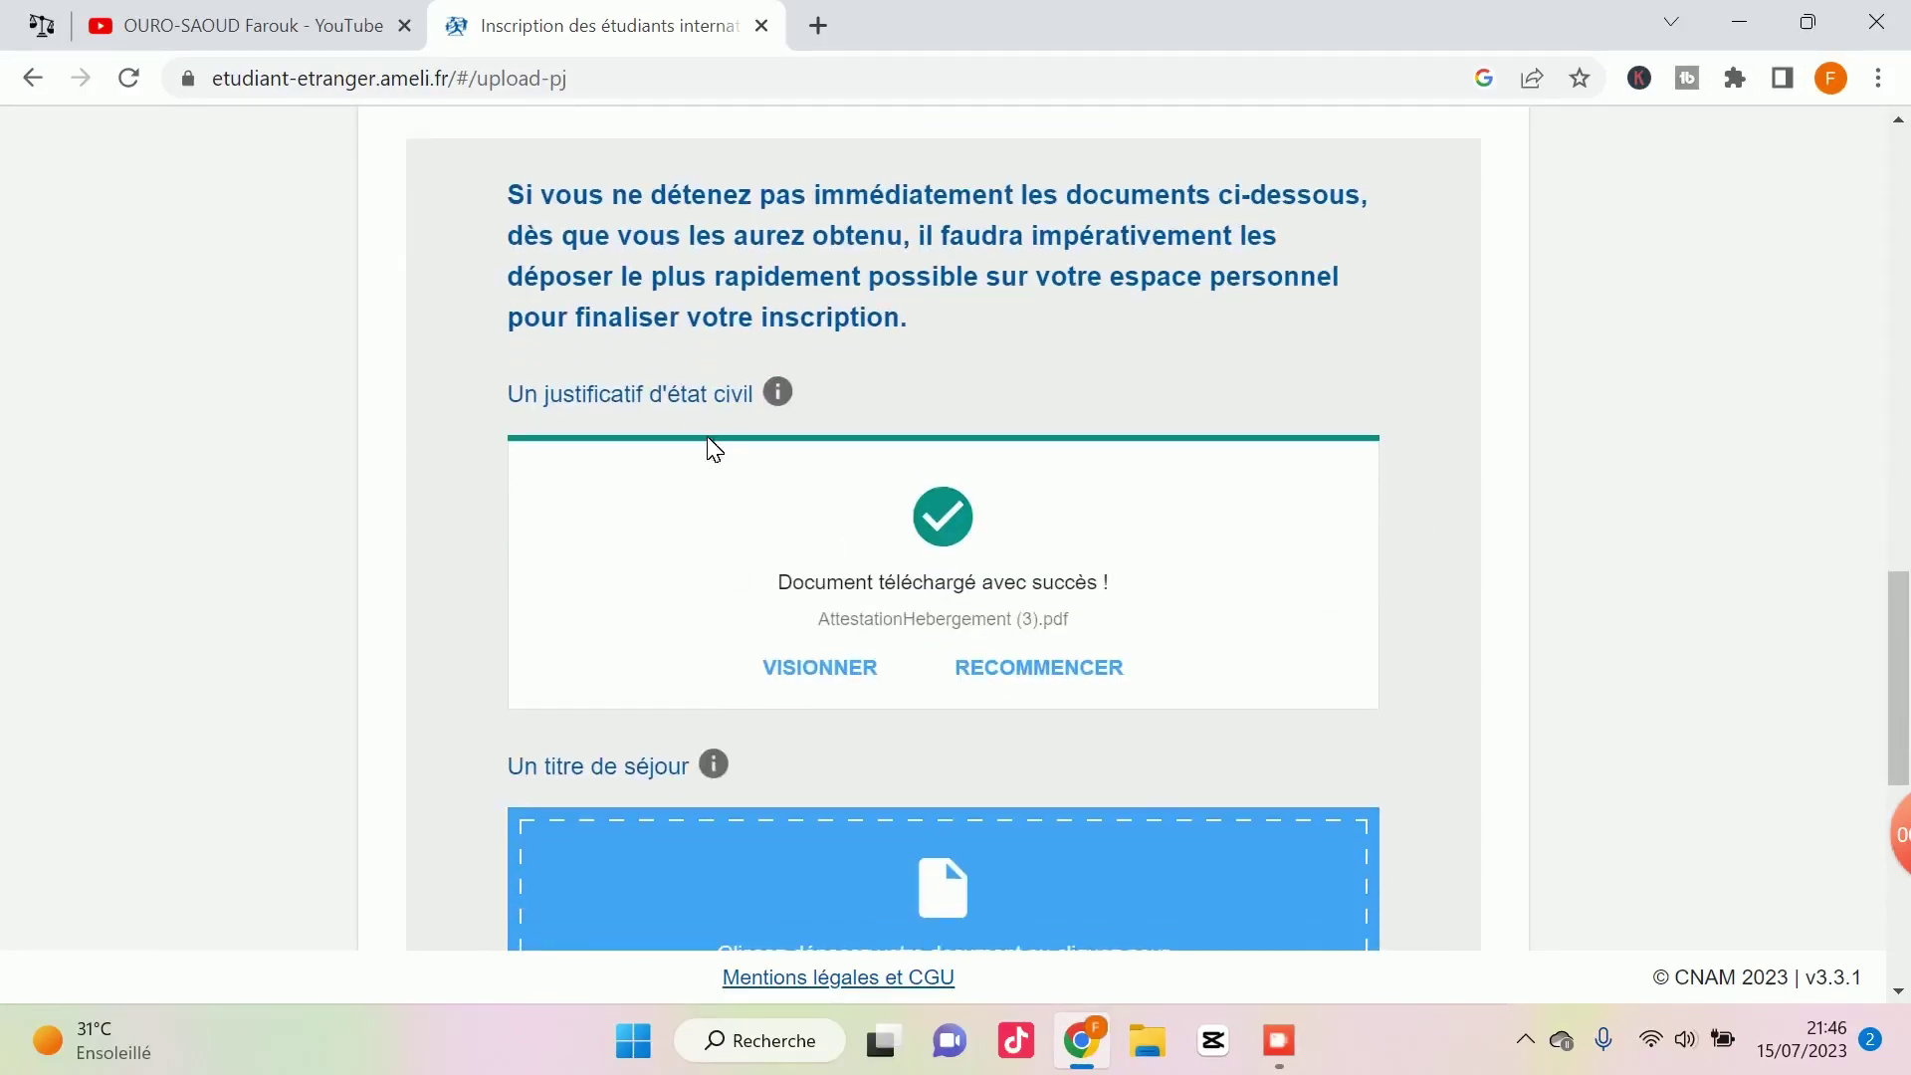
scroll(926, 555, "down", 4)
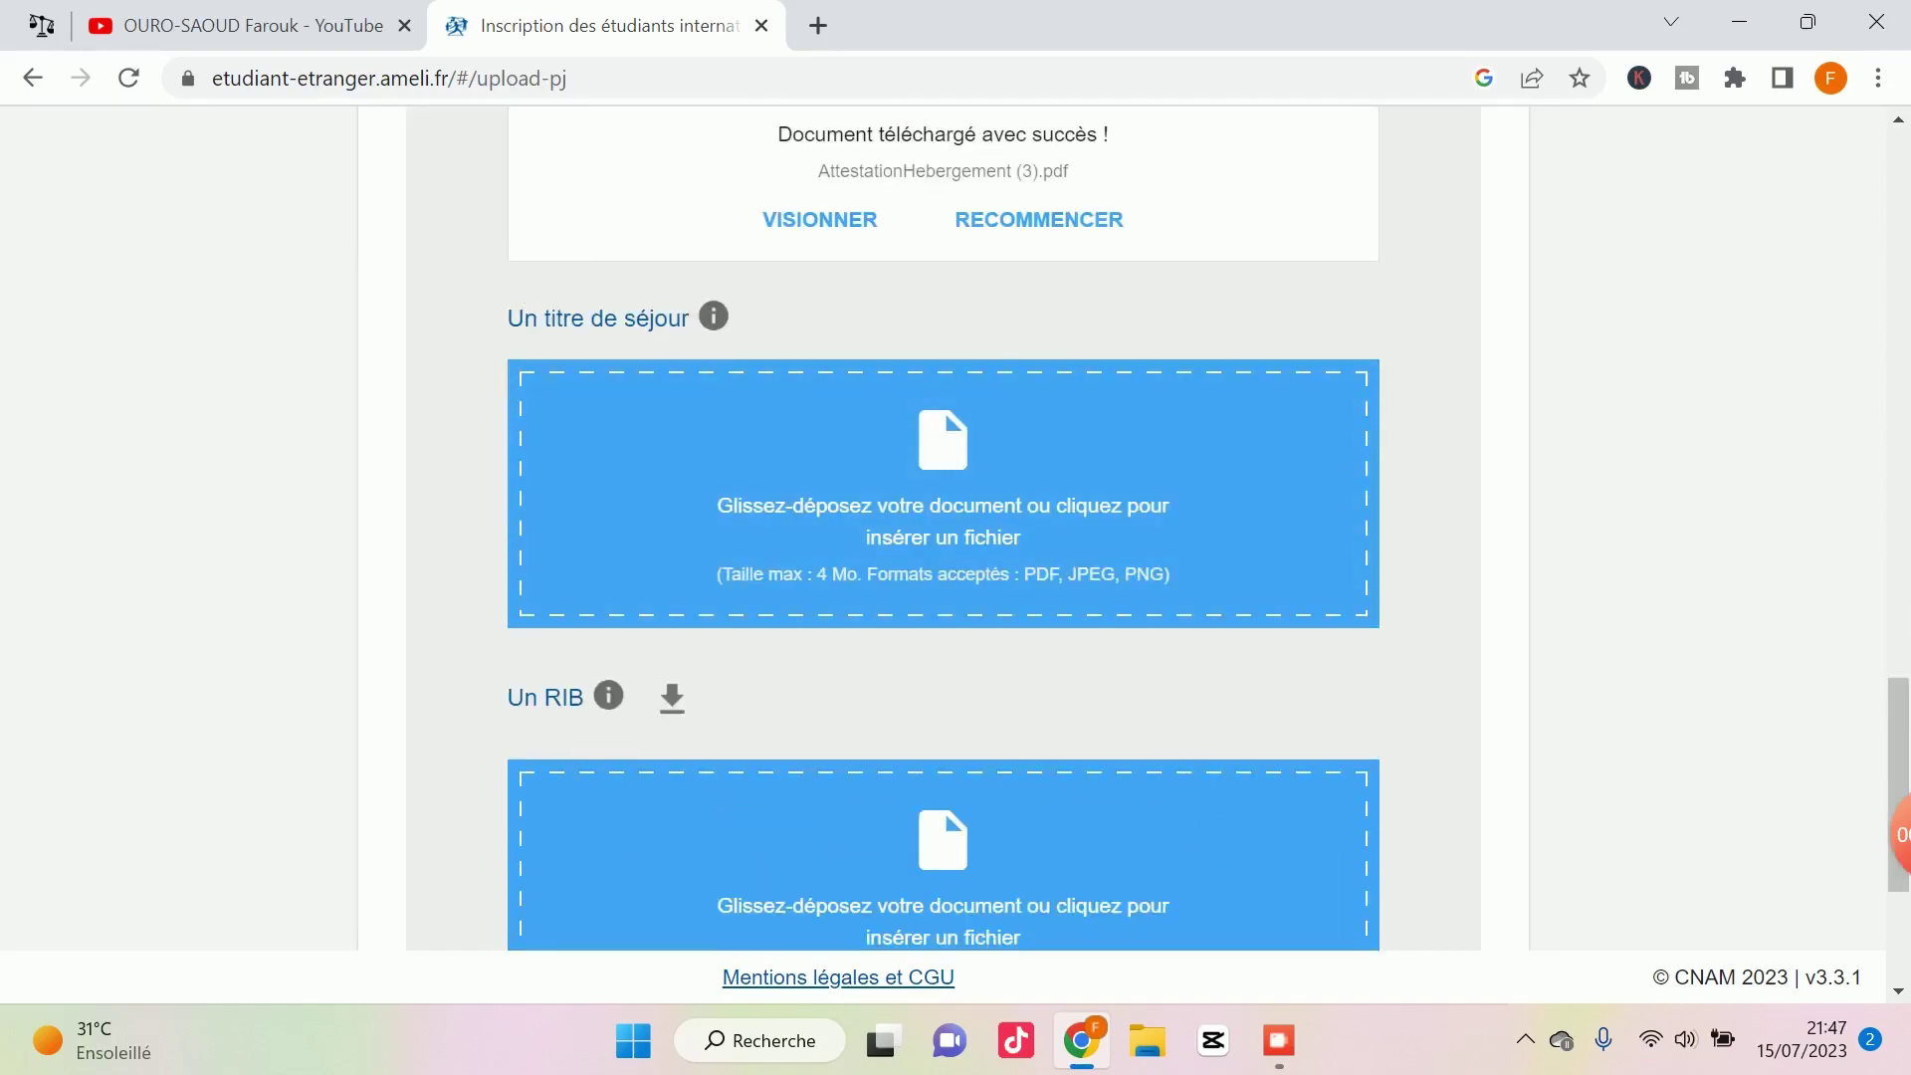
Step: Read the residence permit and RIB explanations, then continue to the account-creation step
left_click(713, 317)
scroll(702, 582, "down", 1)
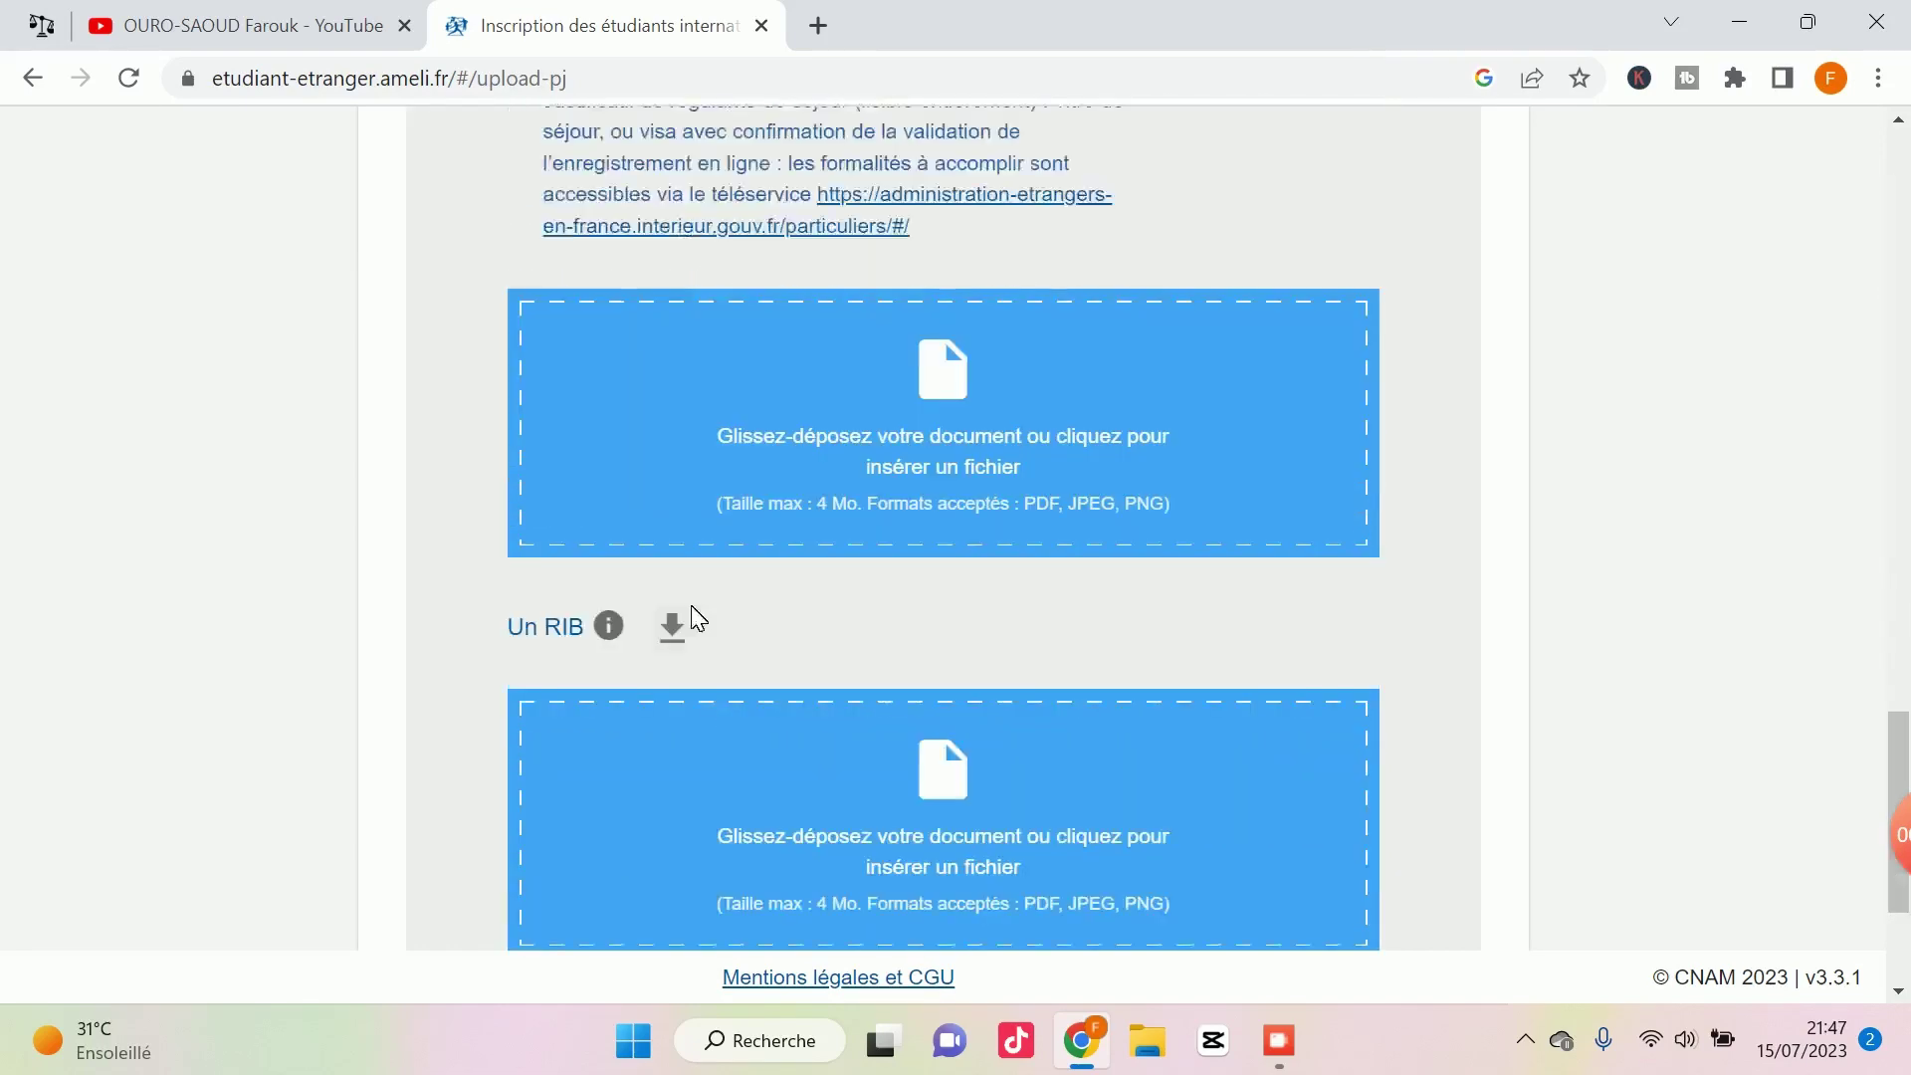
left_click(608, 625)
scroll(733, 546, "down", 3)
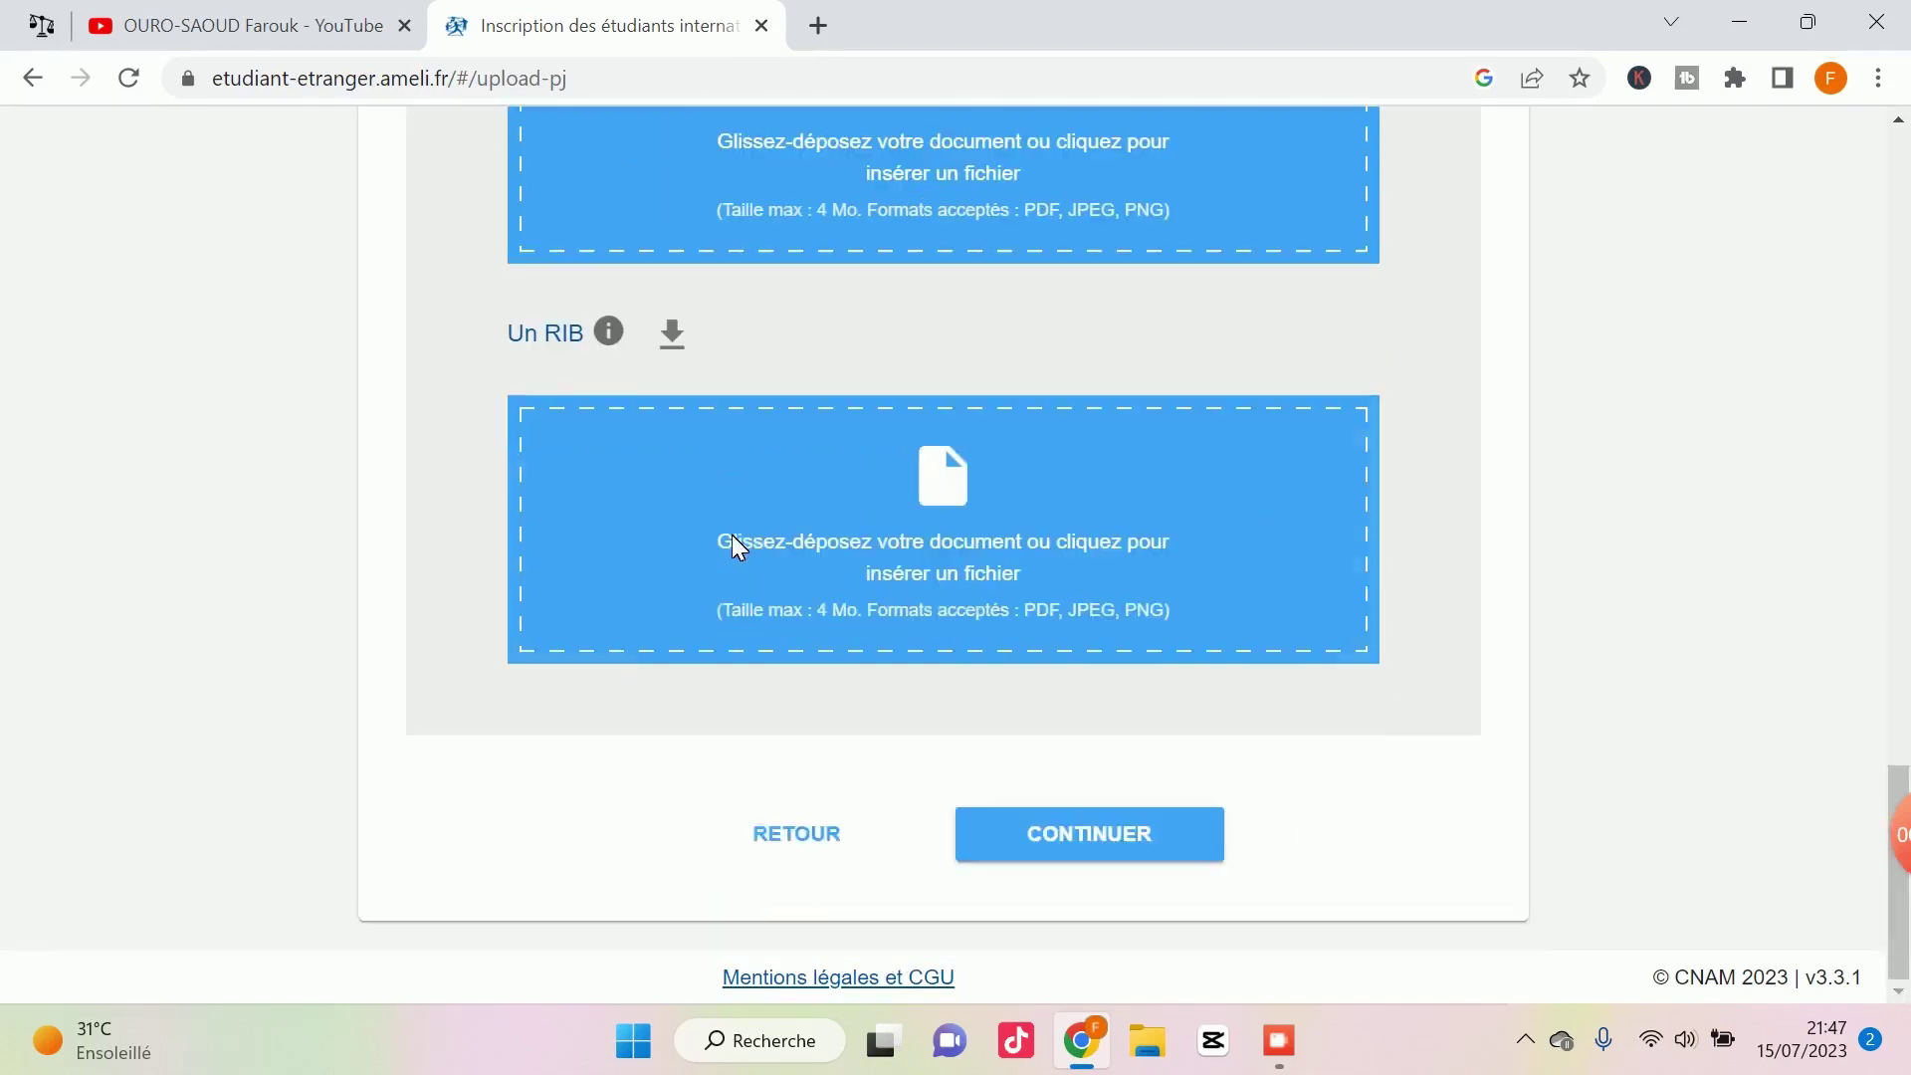
left_click(1041, 834)
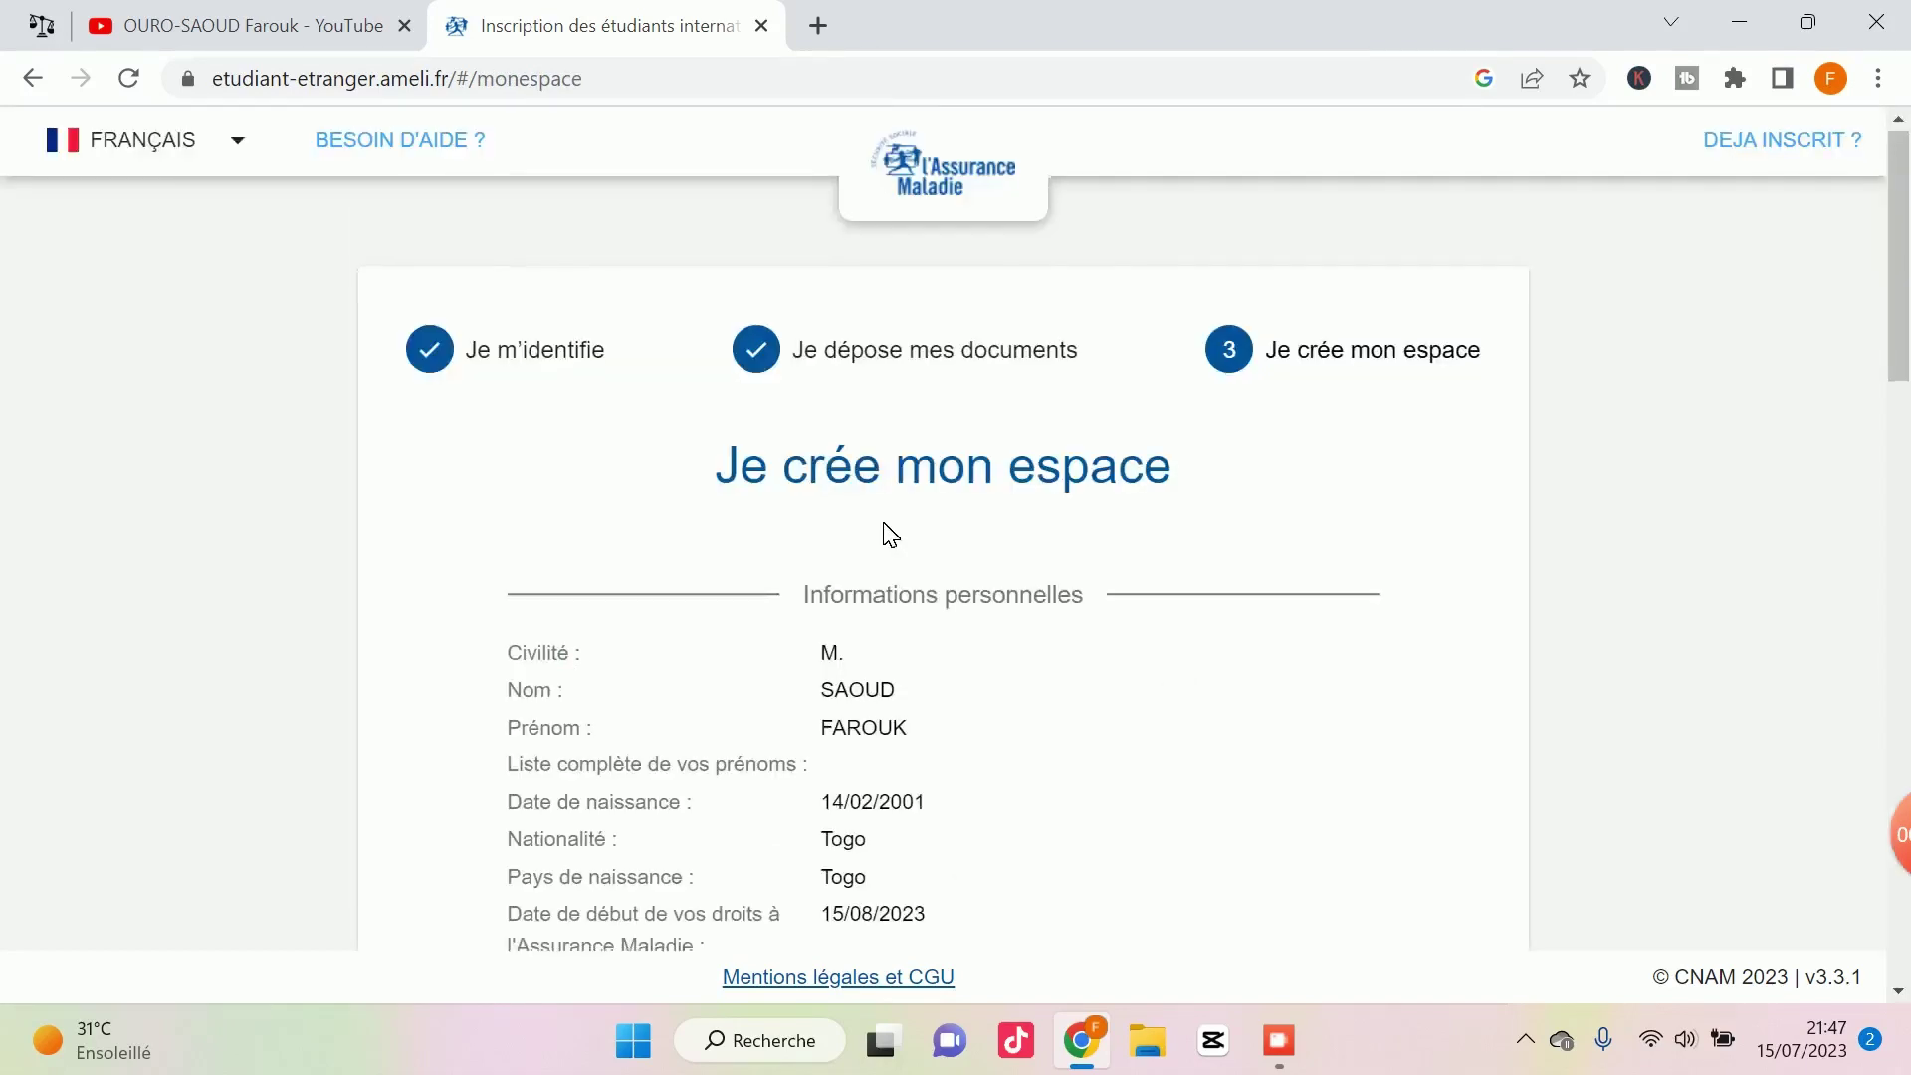
Step: Check the personal details and the enrolment, identity, visa and civil-status documents, then submit the registration
scroll(888, 534, "down", 3)
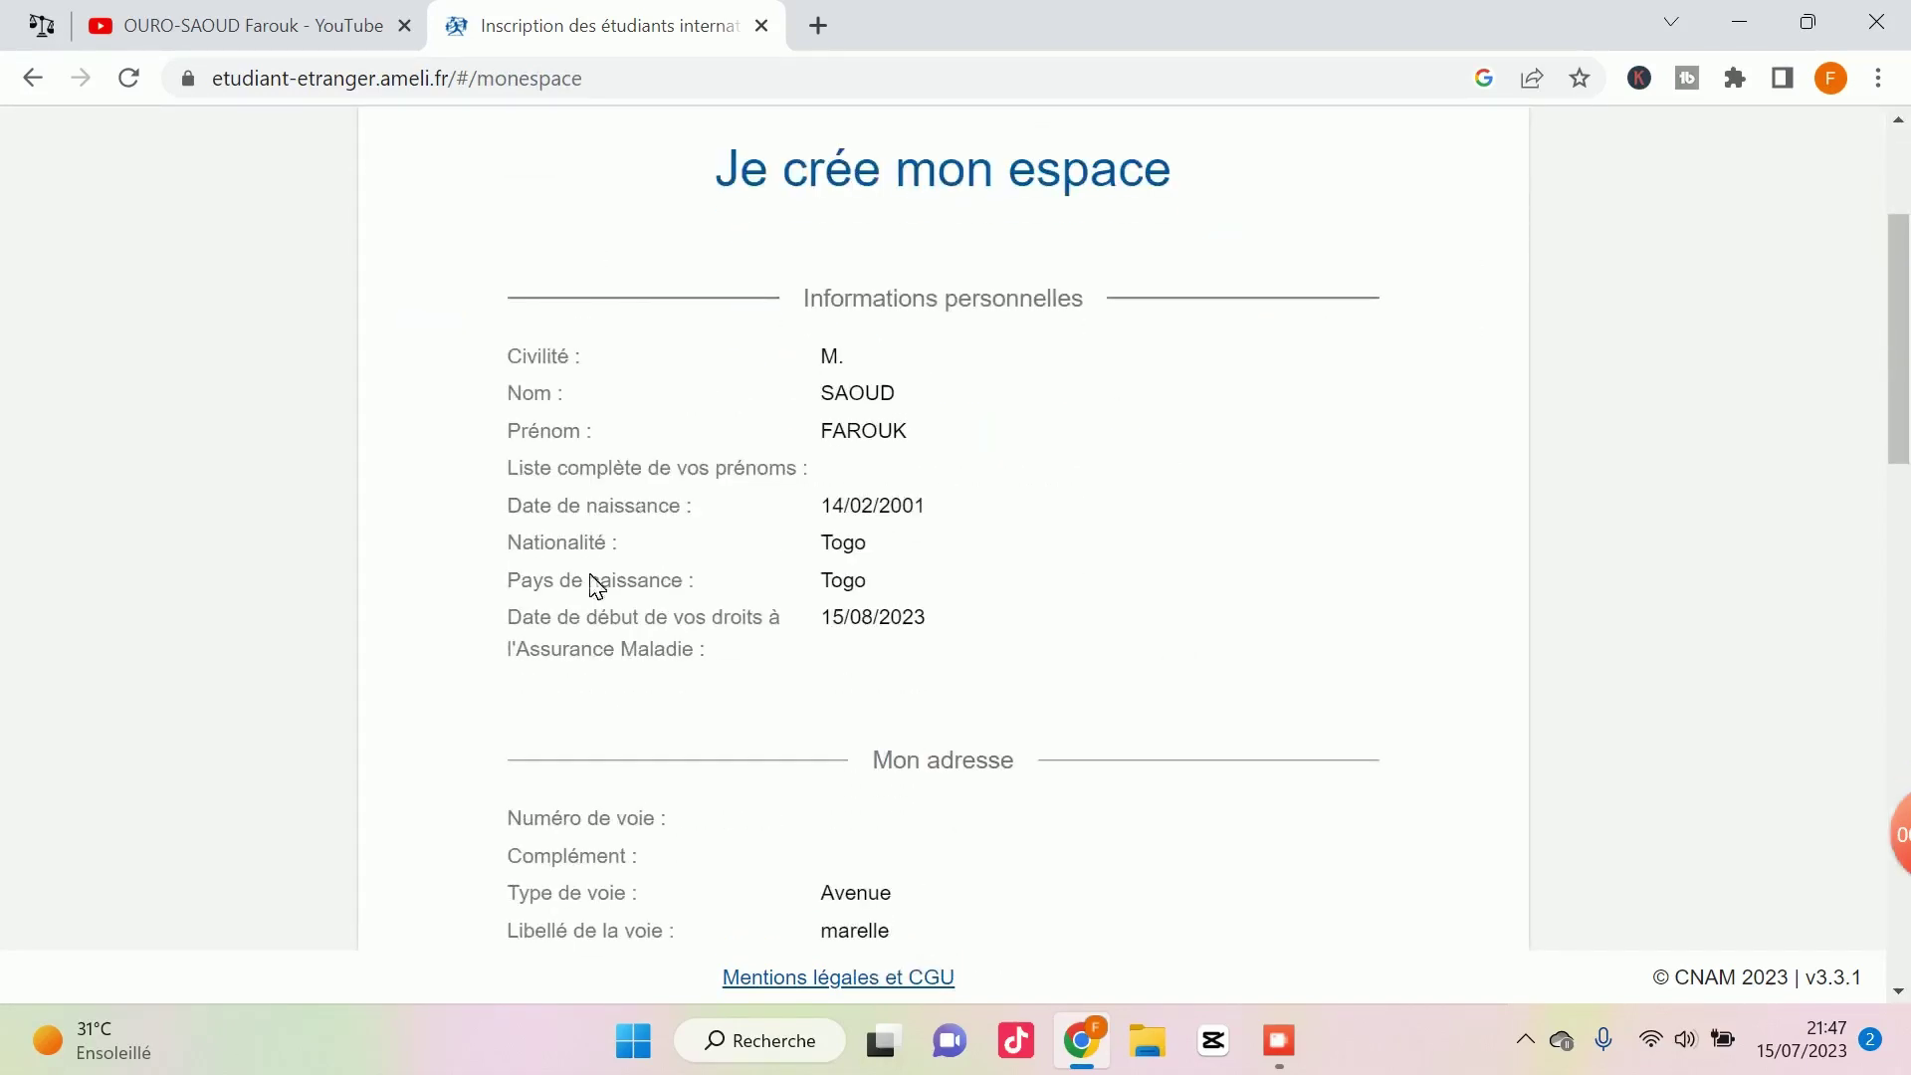
scroll(575, 423, "down", 12)
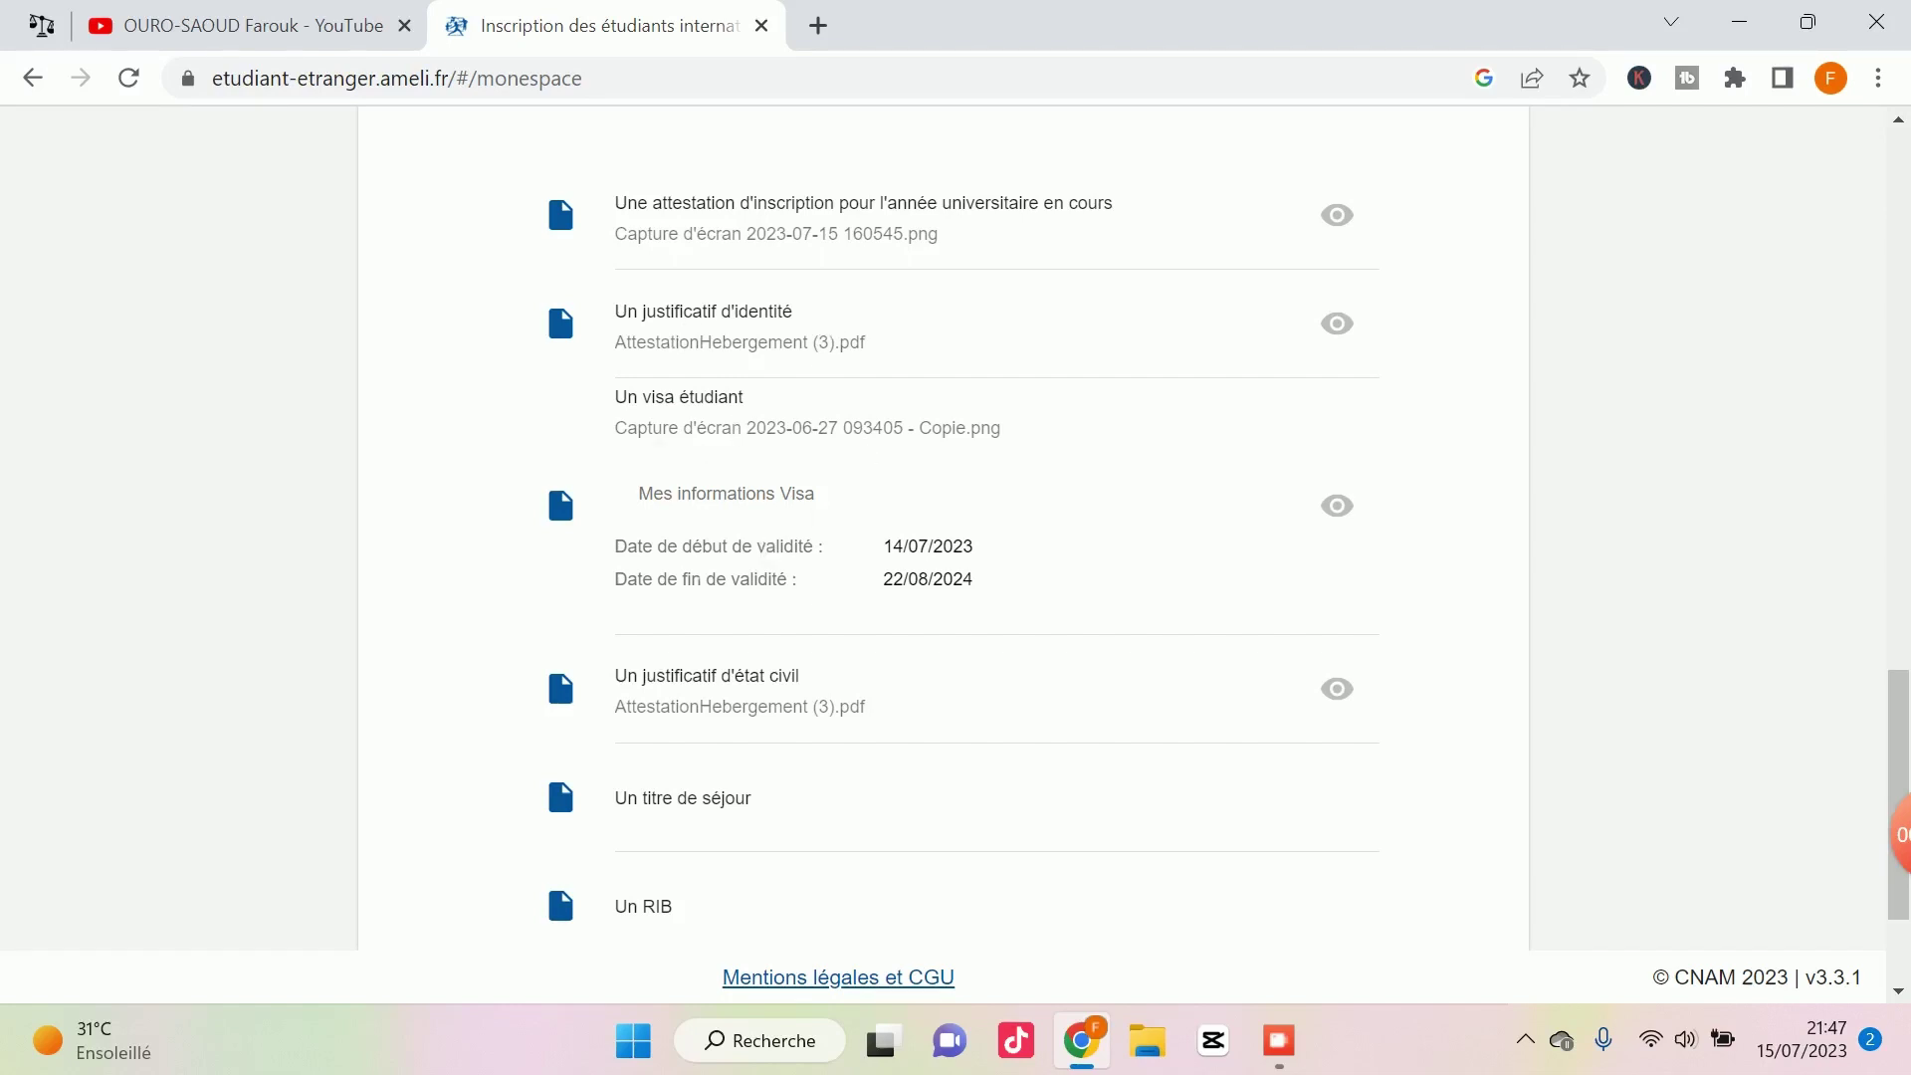
scroll(606, 660, "down", 2)
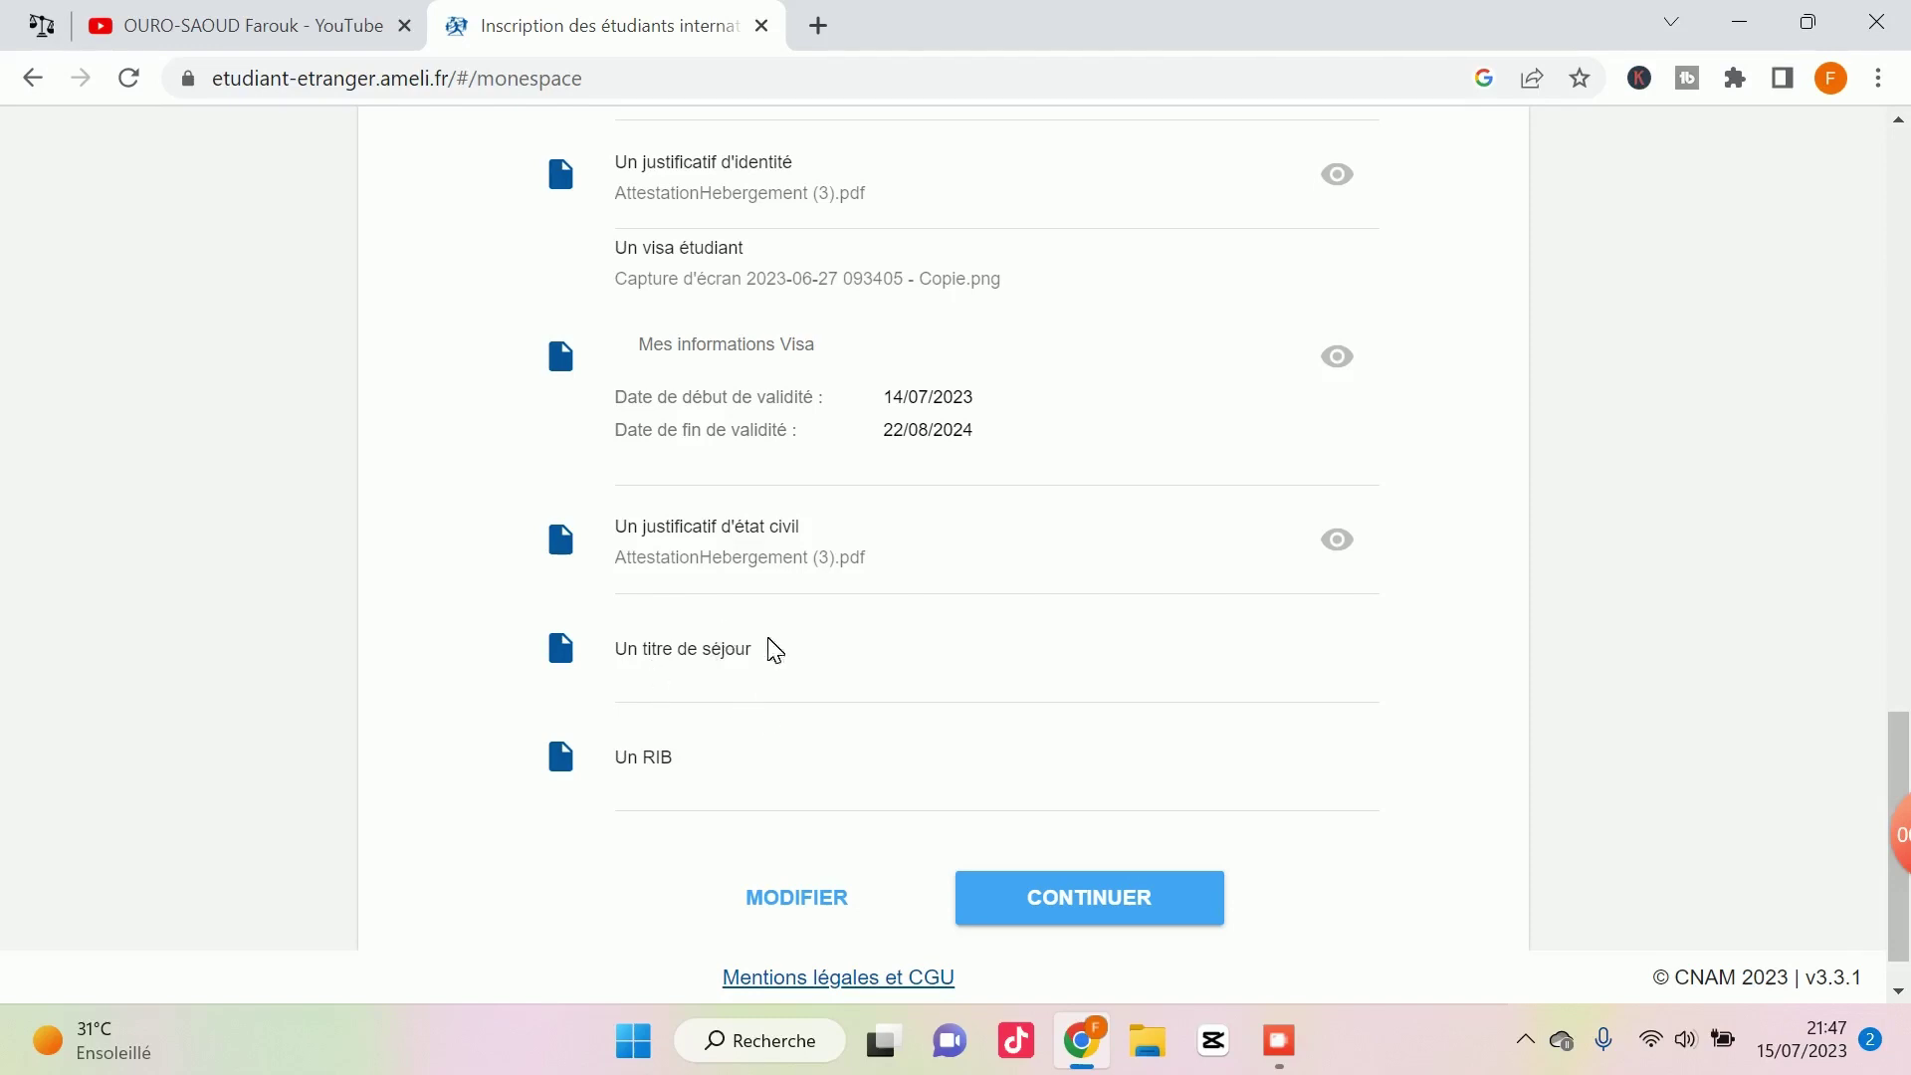
left_click(1118, 909)
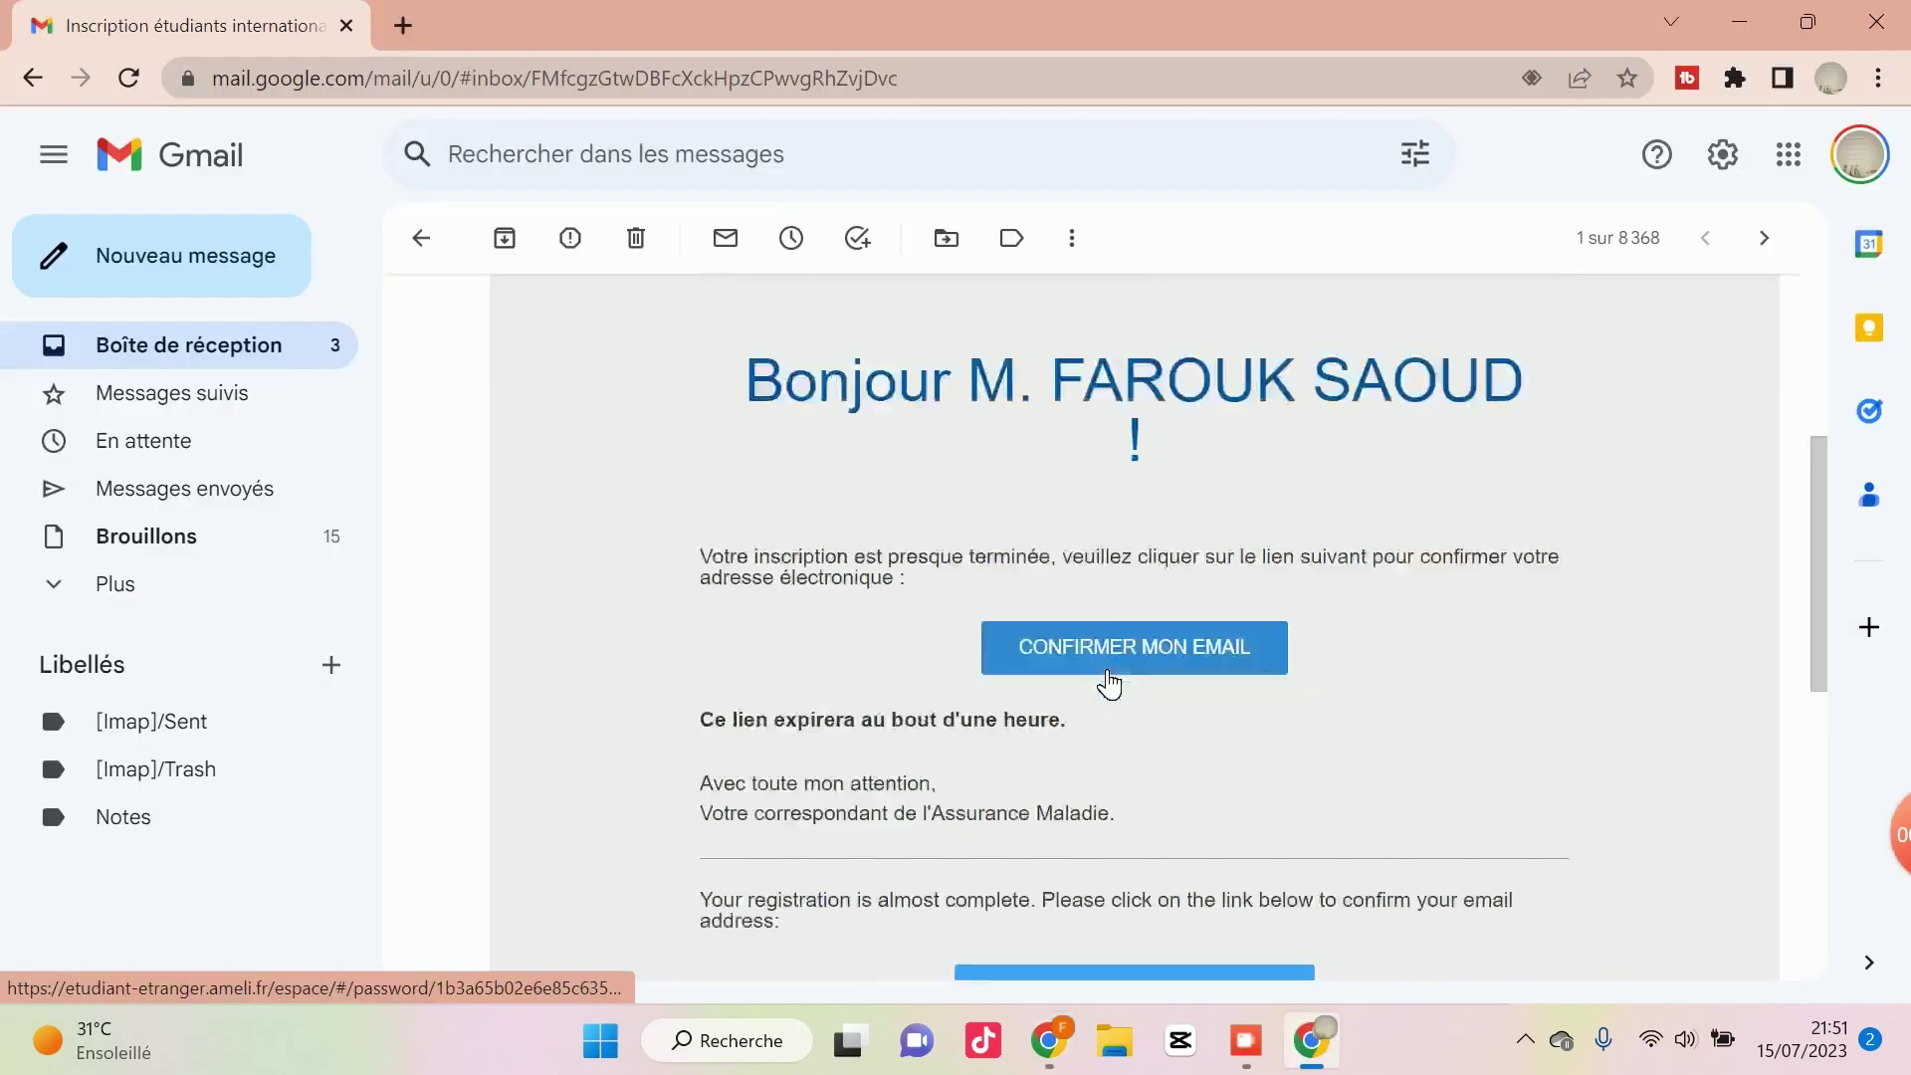
Step: Confirm the email address from the Assurance Maladie message with CONFIRMER MON EMAIL
scroll(1100, 682, "up", 2)
scroll(1089, 670, "down", 3)
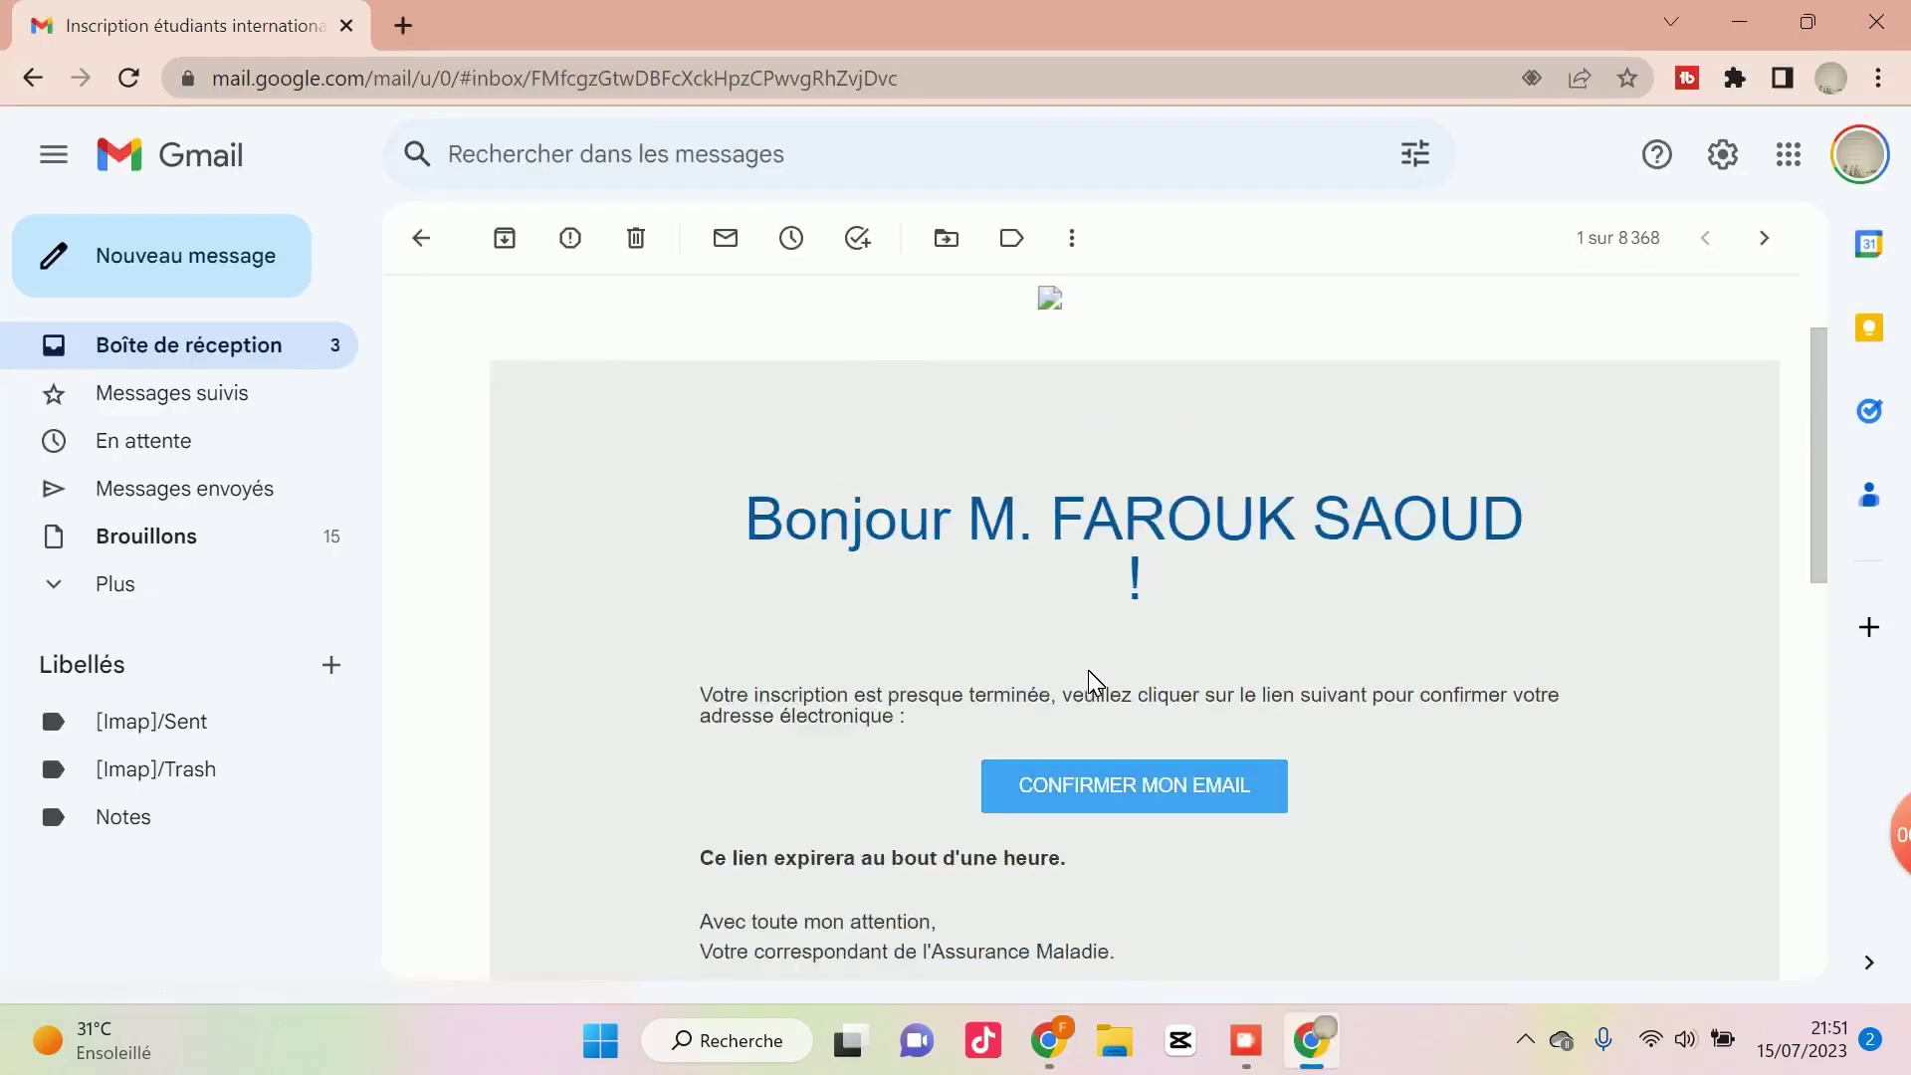
scroll(876, 667, "up", 2)
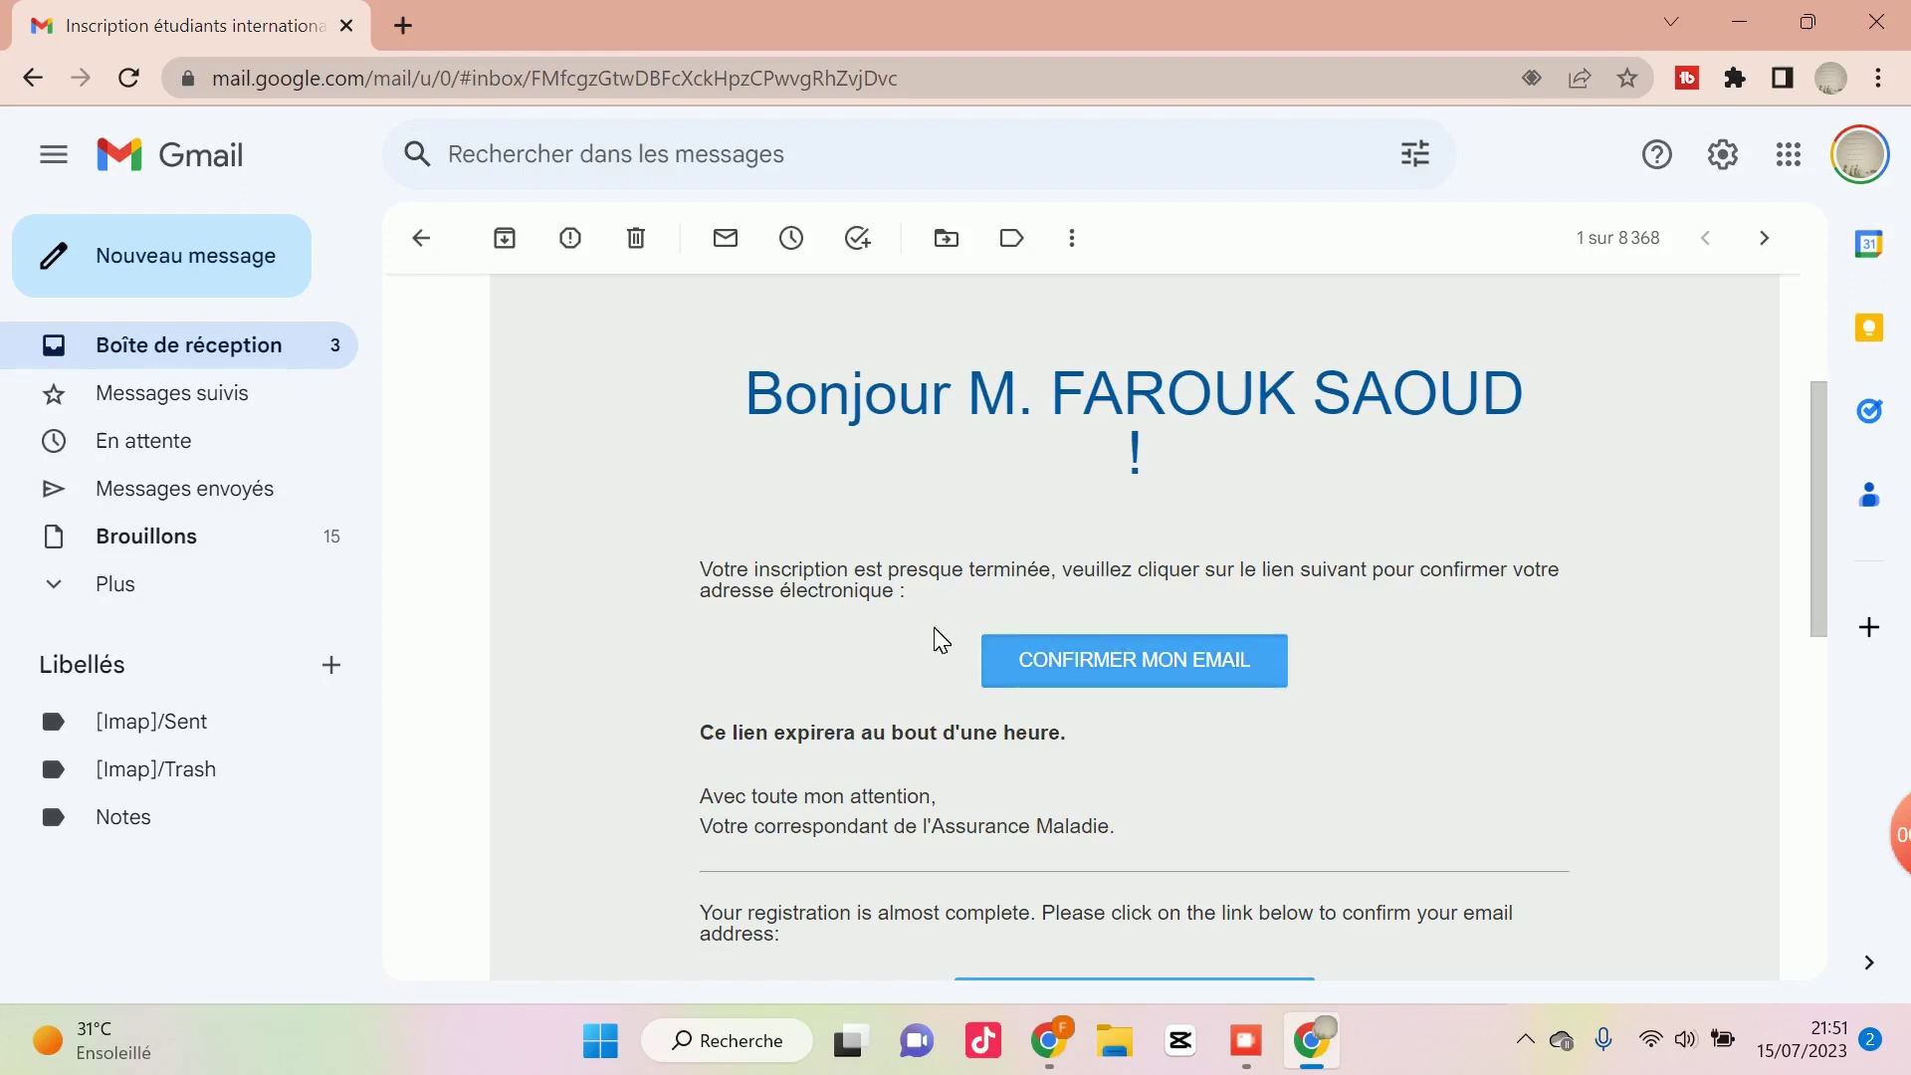
scroll(856, 614, "down", 2)
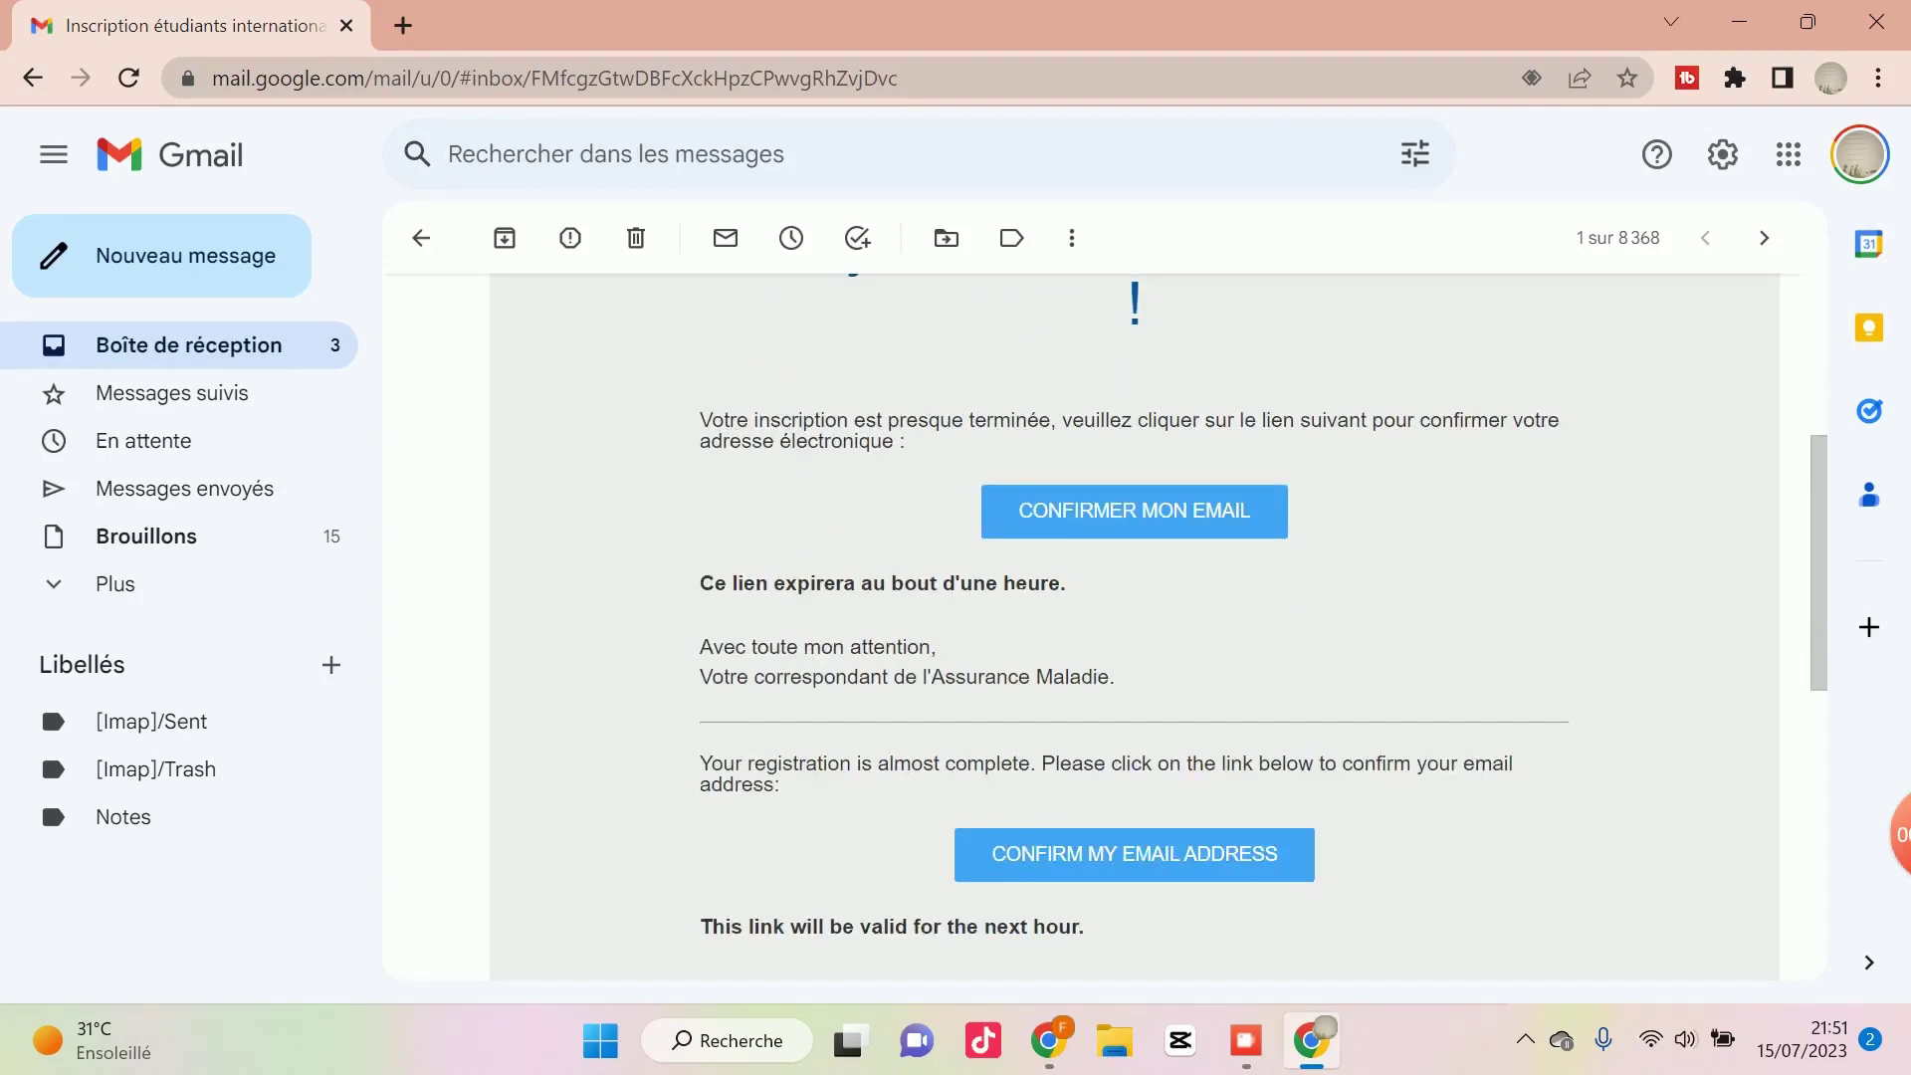
left_click(1104, 522)
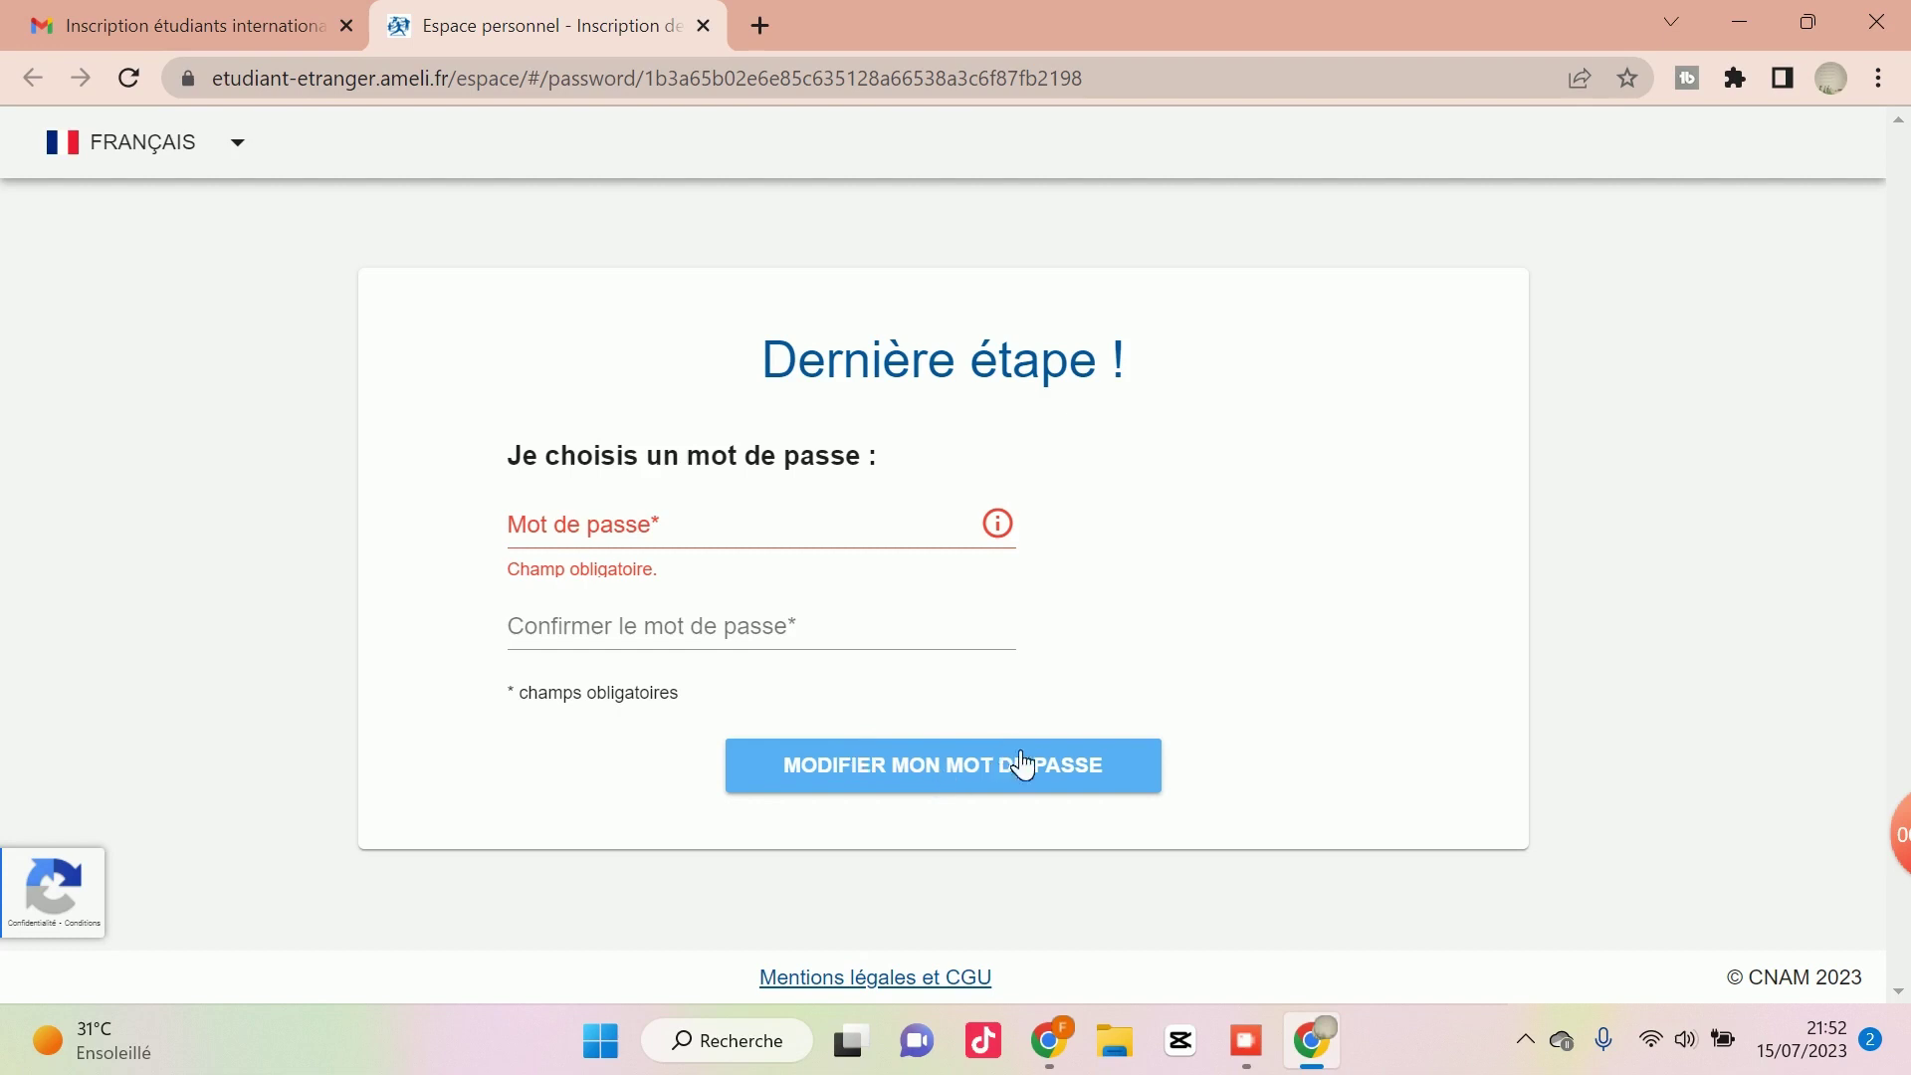
Step: Go back to the registration window and choose DEJA INSCRIT ? to sign in as a registered user
left_click(1048, 1040)
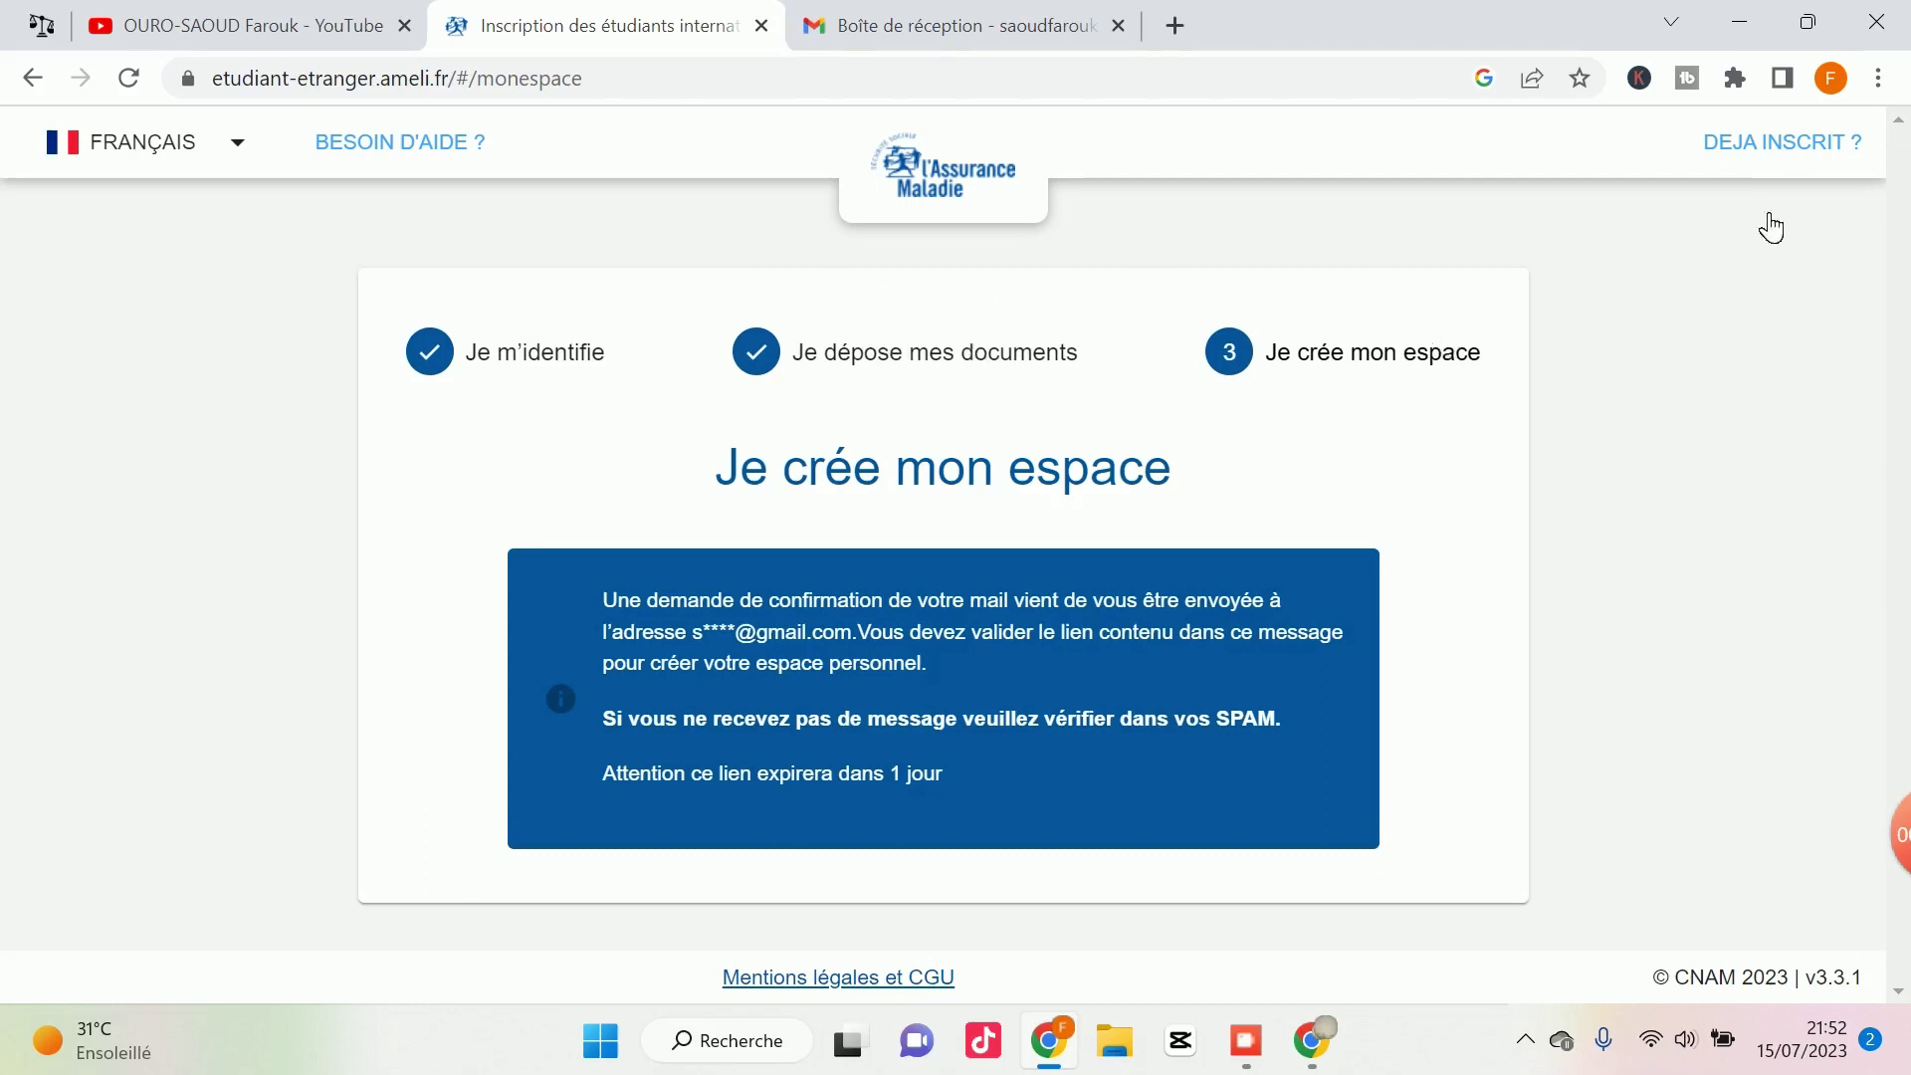
left_click(1768, 154)
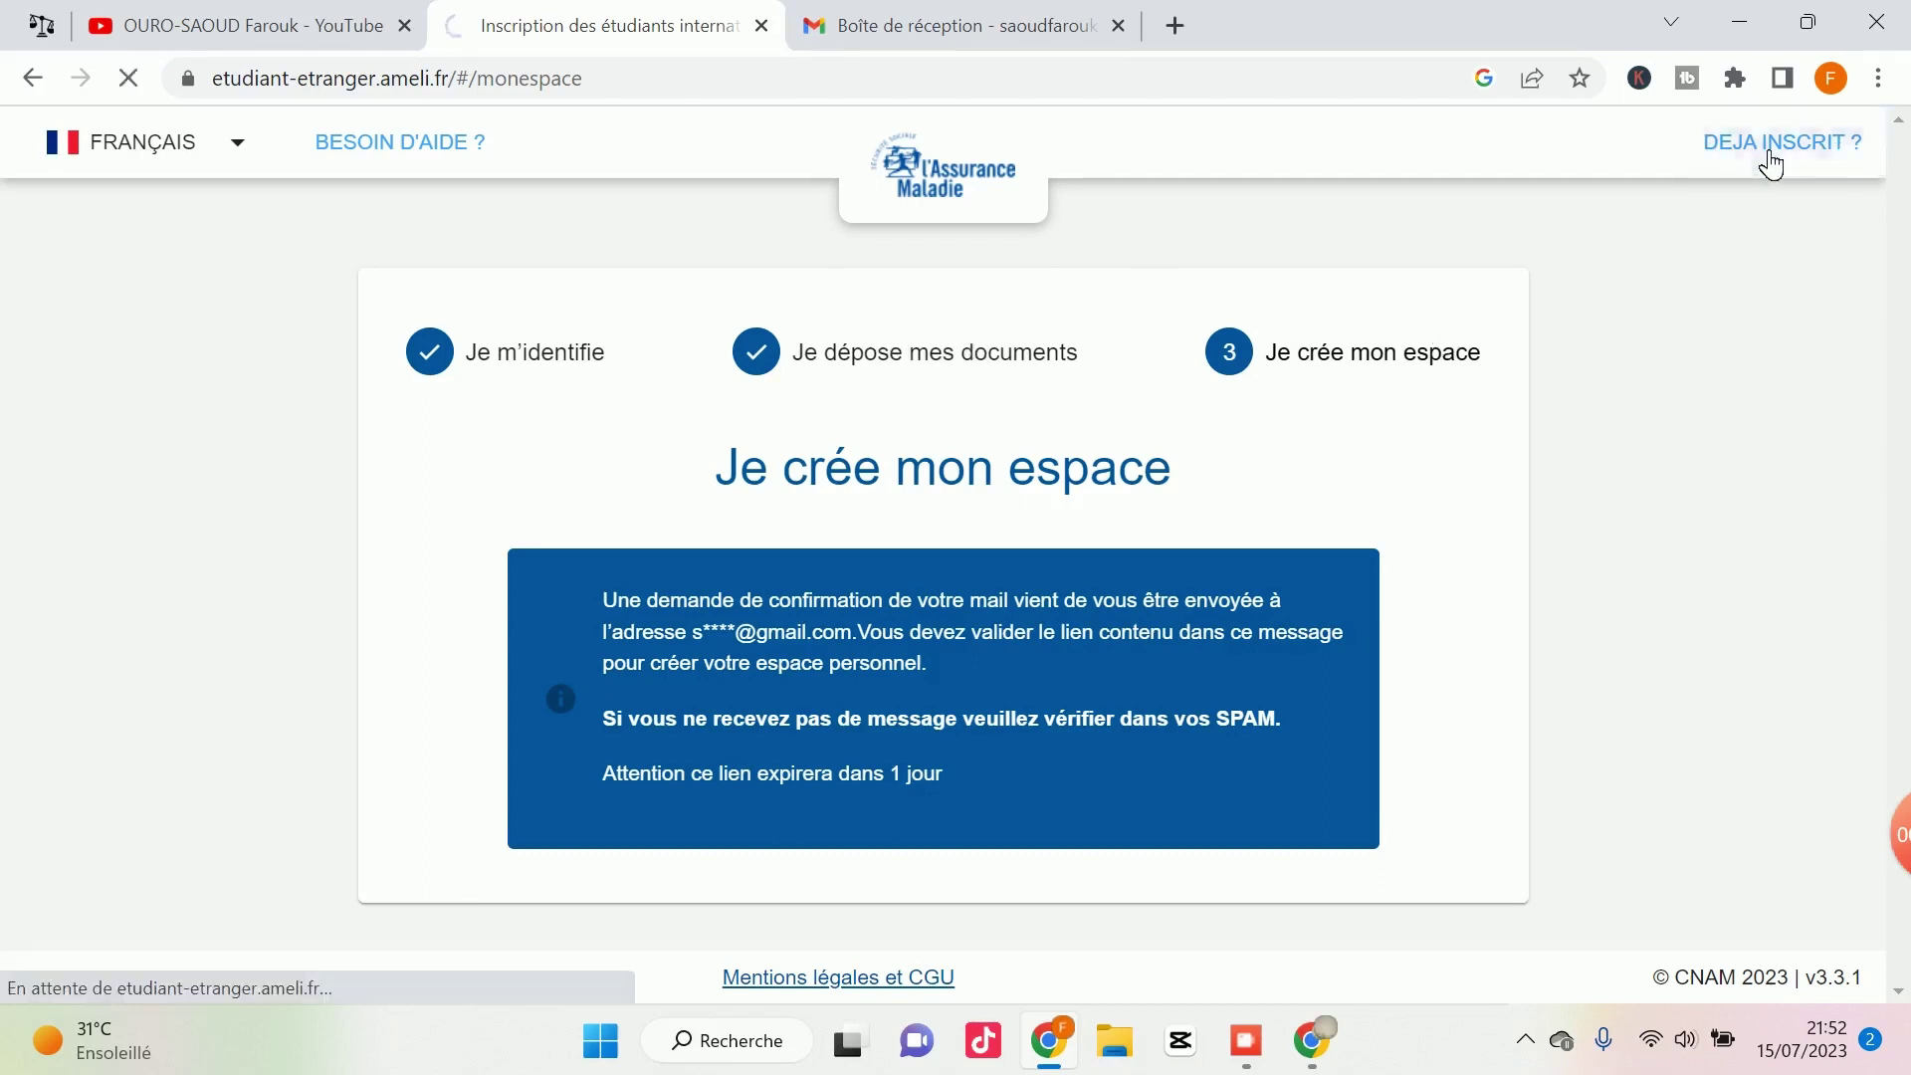